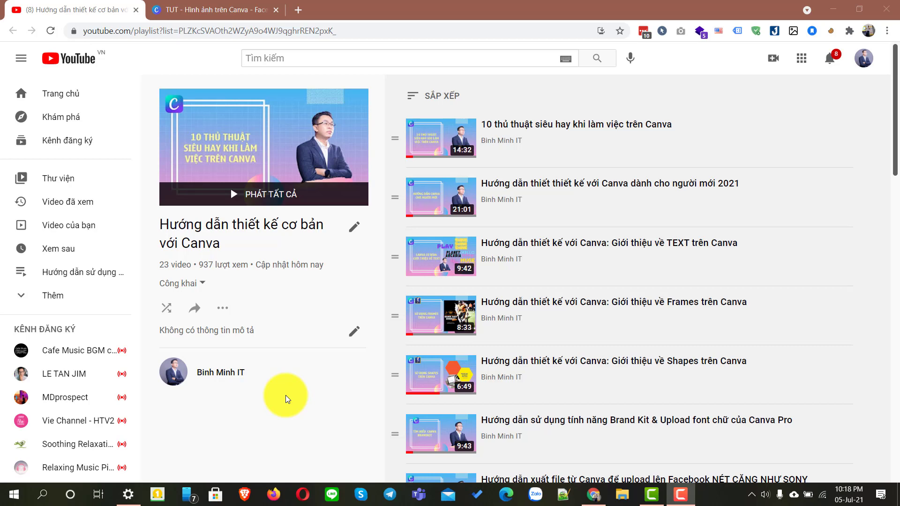
- Switch to the Canva design "TUT - Hình ảnh trên Canva" and open its photo library
click(202, 5)
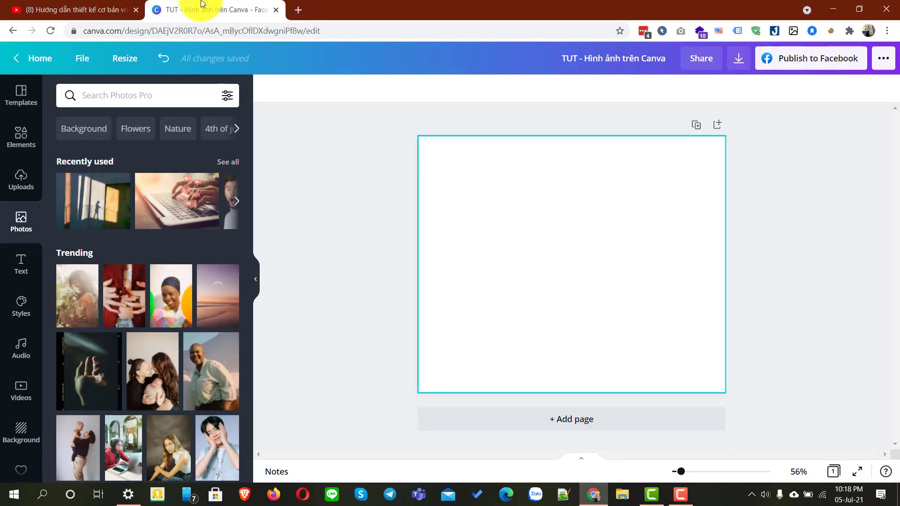
click(19, 99)
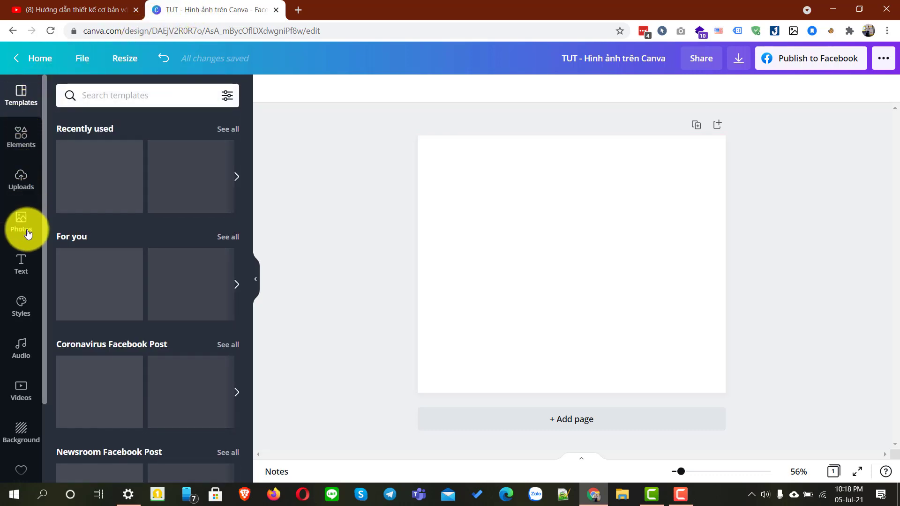
click(27, 232)
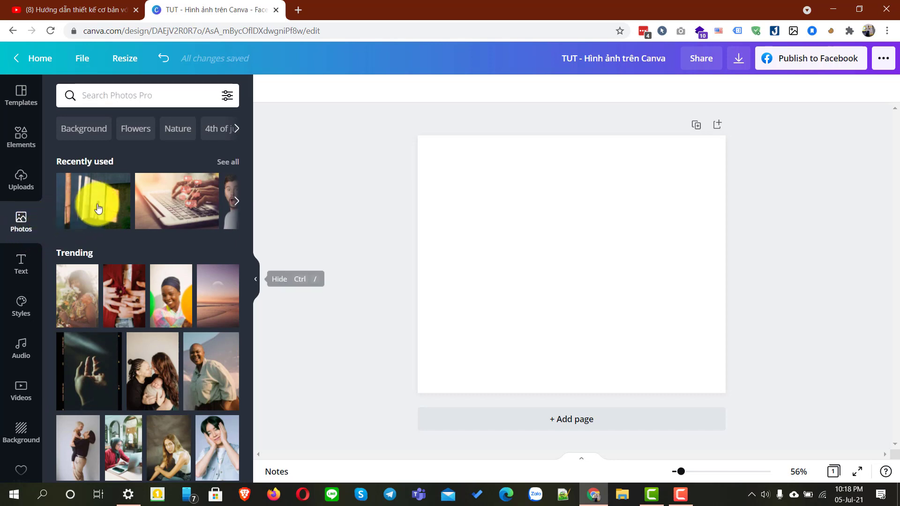
- Look over the photo library's trending photos and the first suggested categories
drag(247, 150, 252, 288)
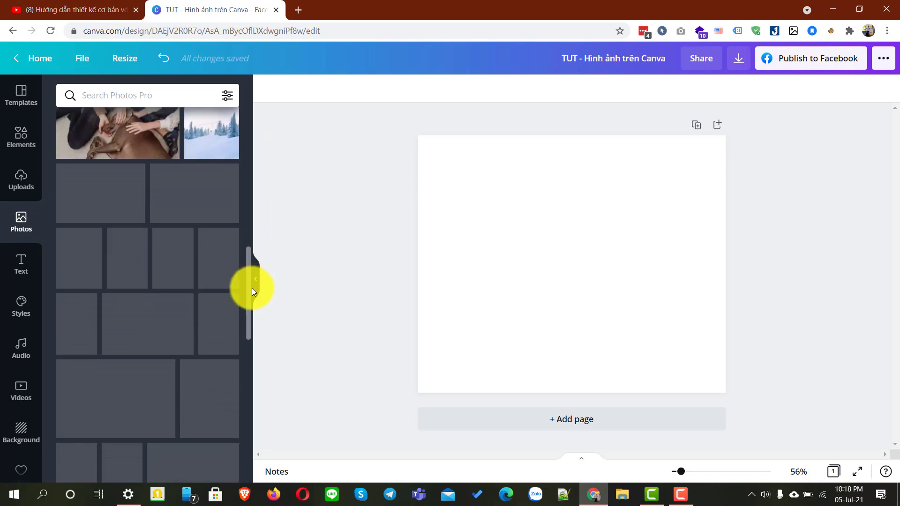
scroll(158, 300, down, 5)
scroll(157, 300, up, 15)
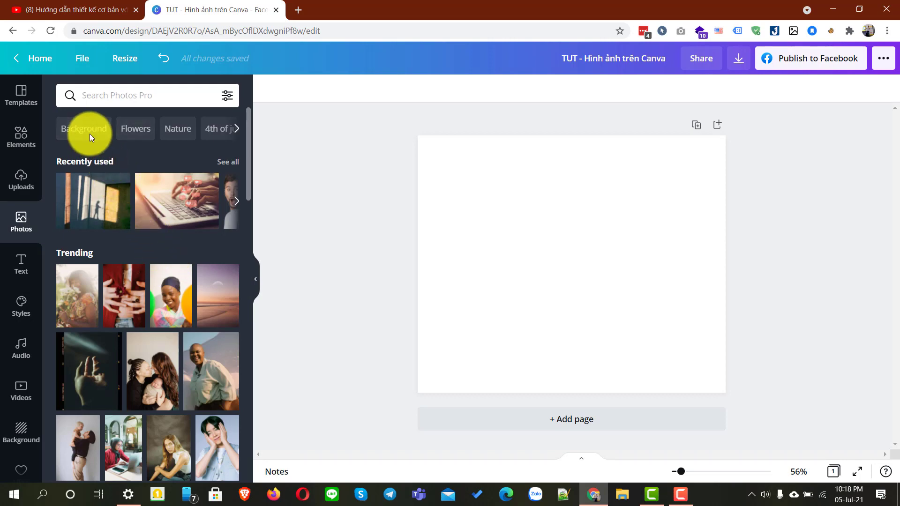
click(237, 131)
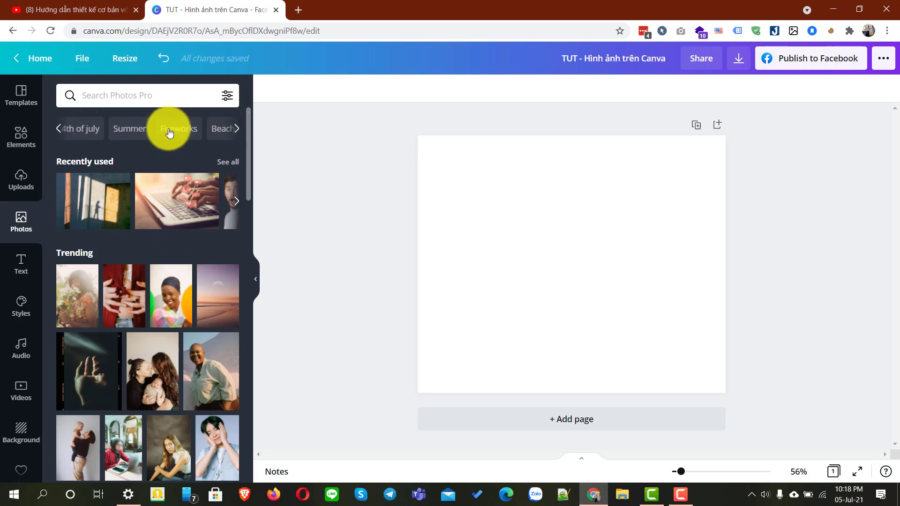
click(56, 129)
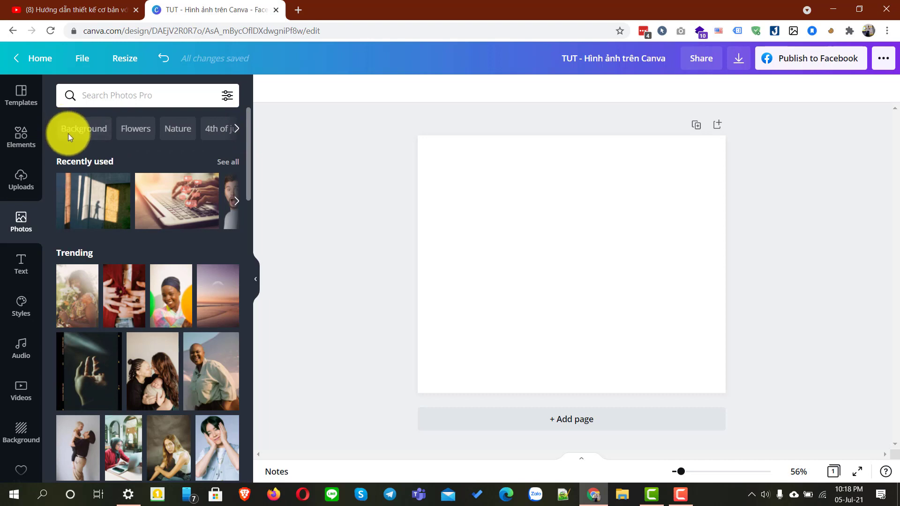
mouse_move(151, 182)
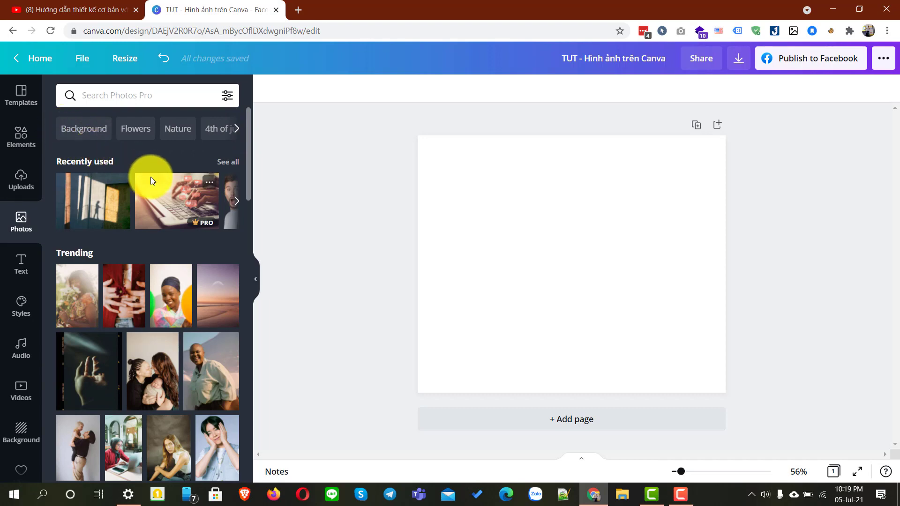
- Try the dark blue-purple polygonal photo from the Background category on the page, then remove it and clear the search
click(86, 129)
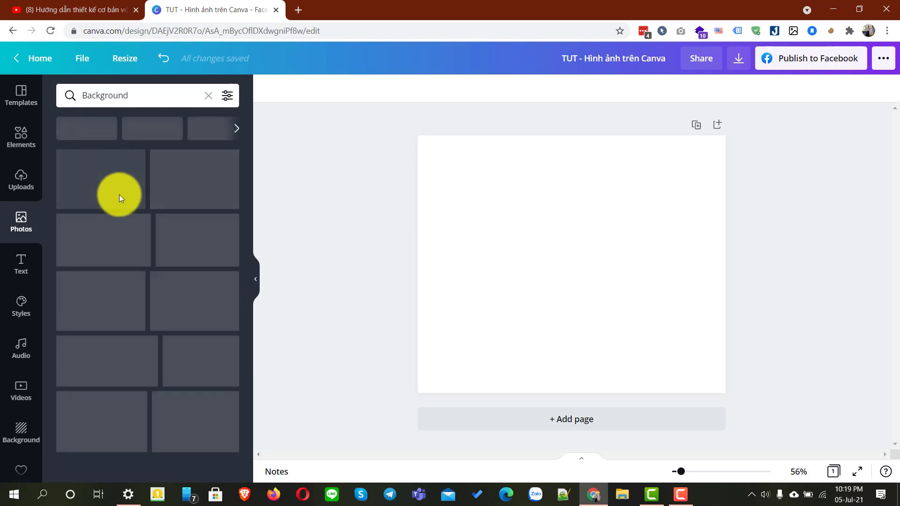
scroll(172, 306, down, 5)
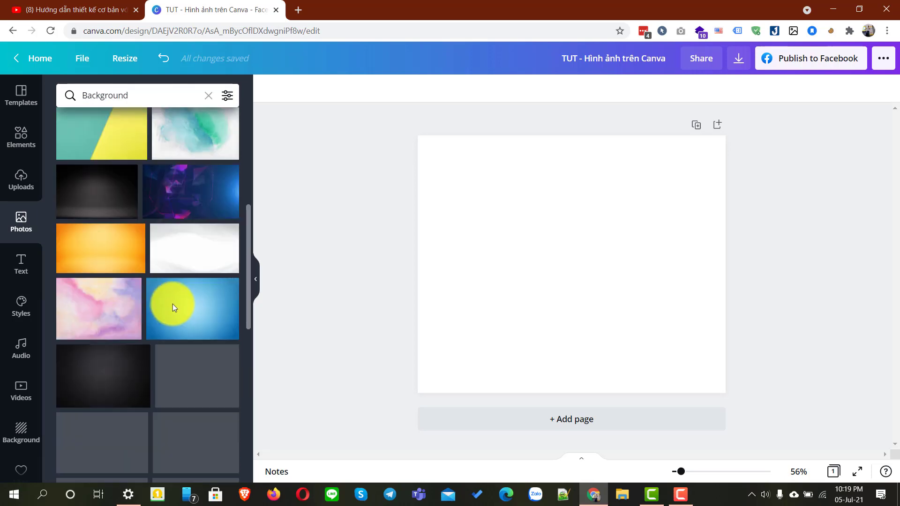
click(187, 208)
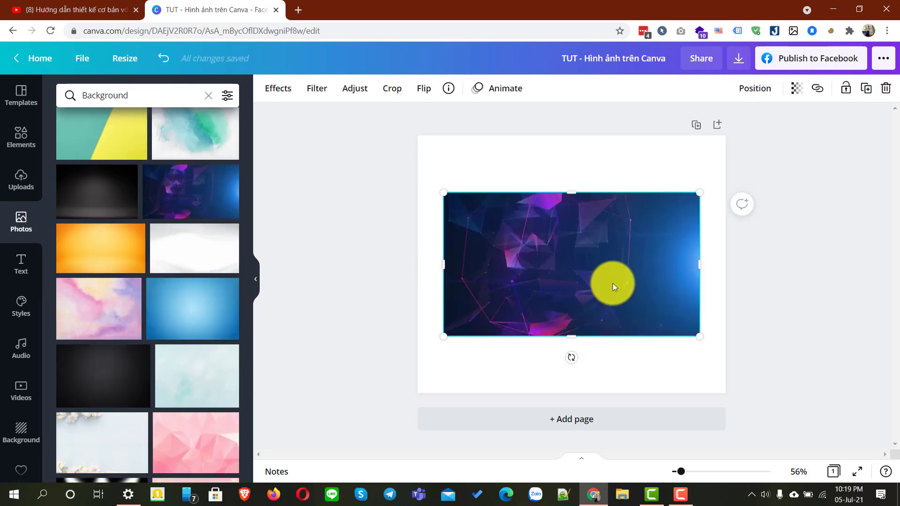
key(Delete)
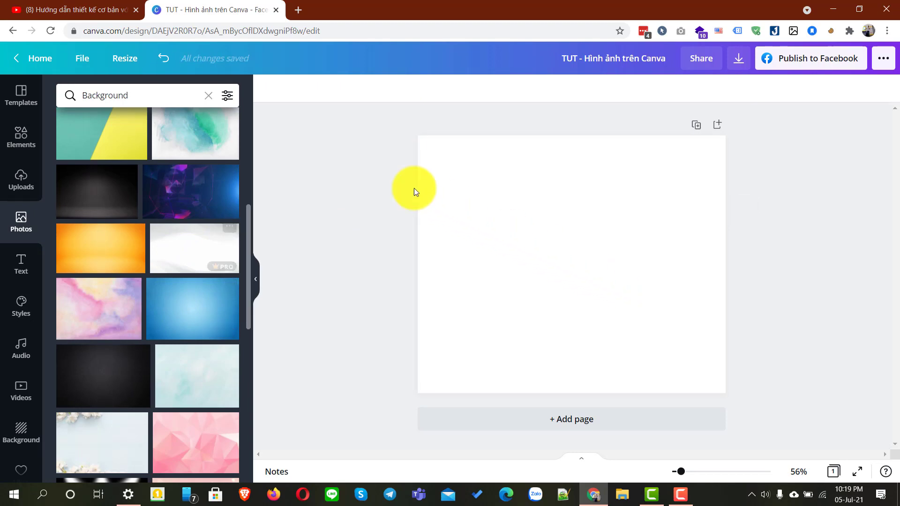
click(213, 92)
click(213, 92)
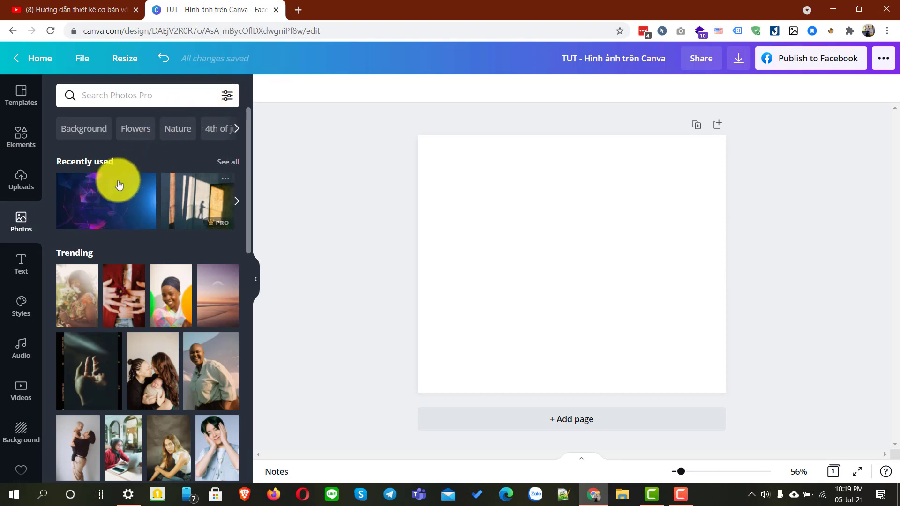
- Examine the recently used photos and the full range of trending photos in the library
mouse_move(116, 188)
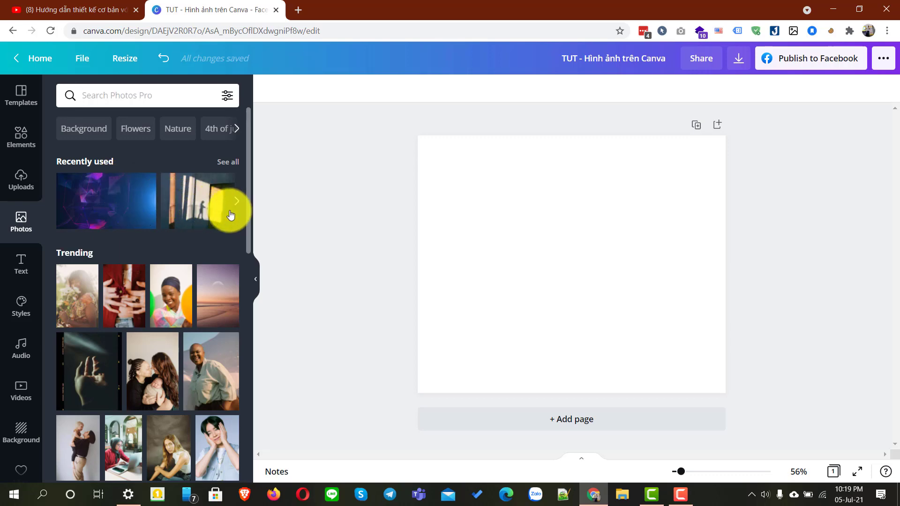
drag(249, 215, 252, 257)
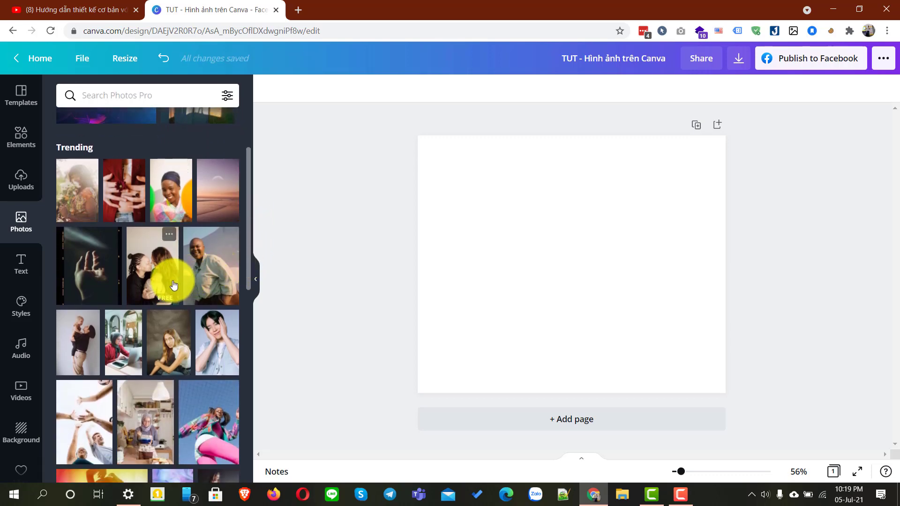
scroll(169, 286, down, 10)
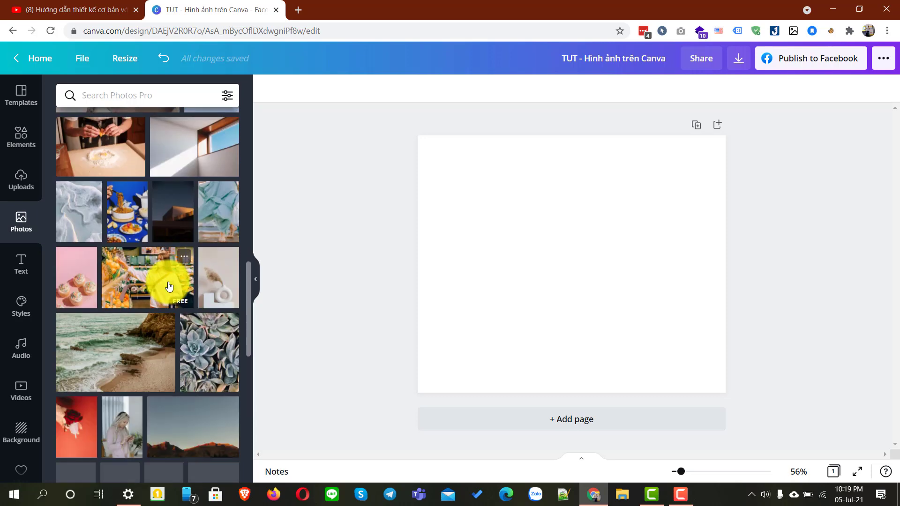
scroll(169, 287, down, 15)
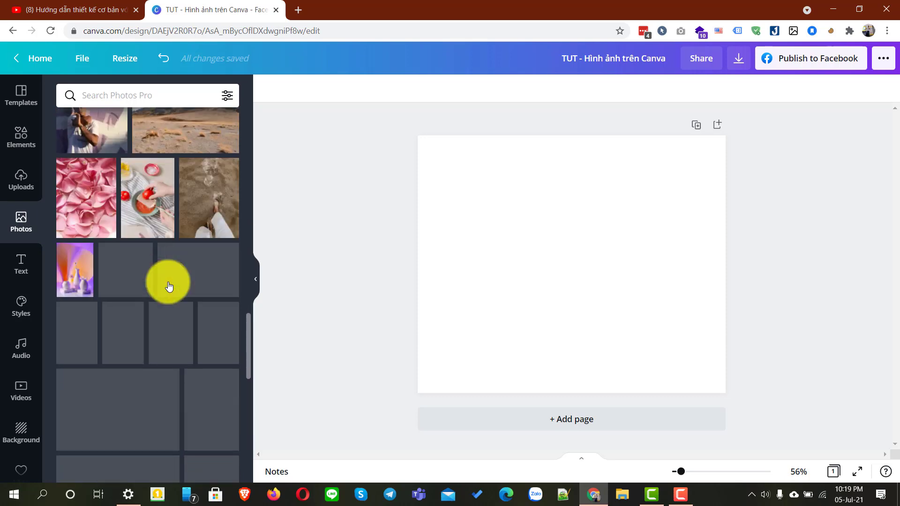
scroll(168, 282, down, 2)
scroll(168, 282, up, 20)
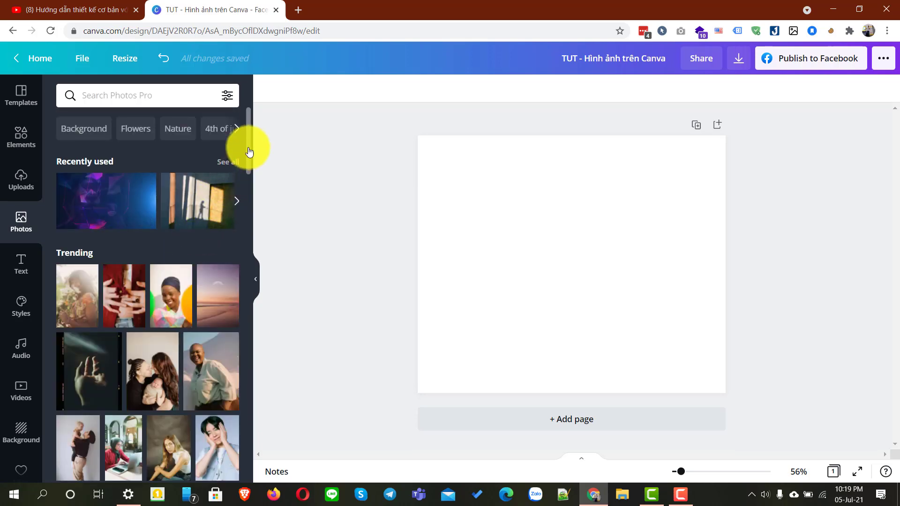
drag(248, 147, 248, 129)
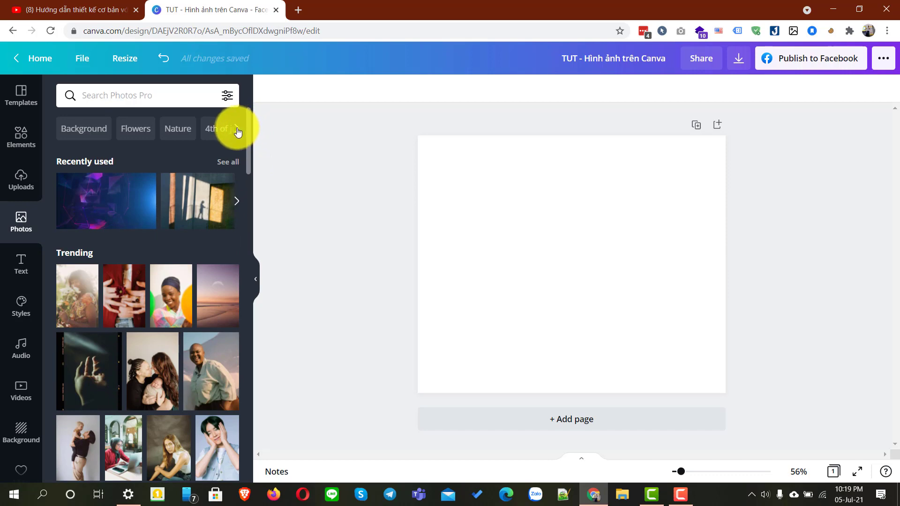
- Look through the whole row of suggested photo categories and return to its beginning
click(238, 129)
click(237, 130)
click(238, 132)
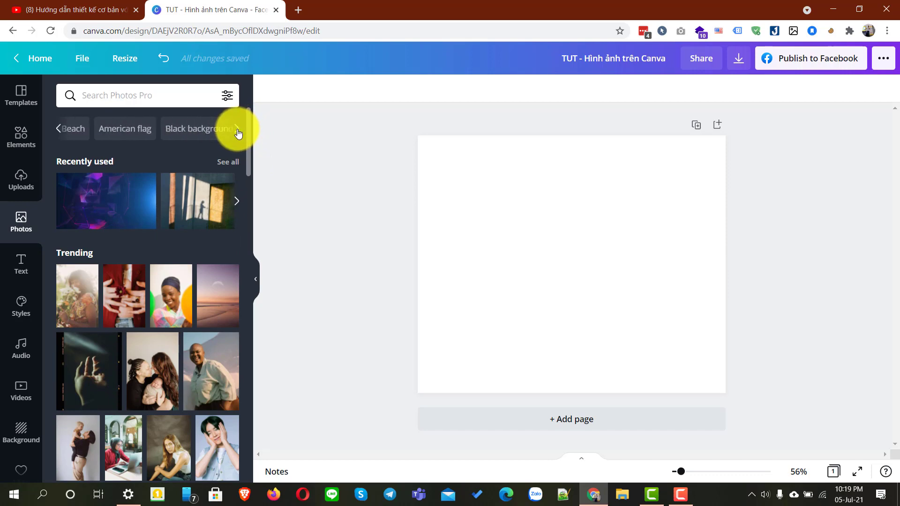
click(237, 131)
click(237, 131)
click(237, 131)
click(55, 129)
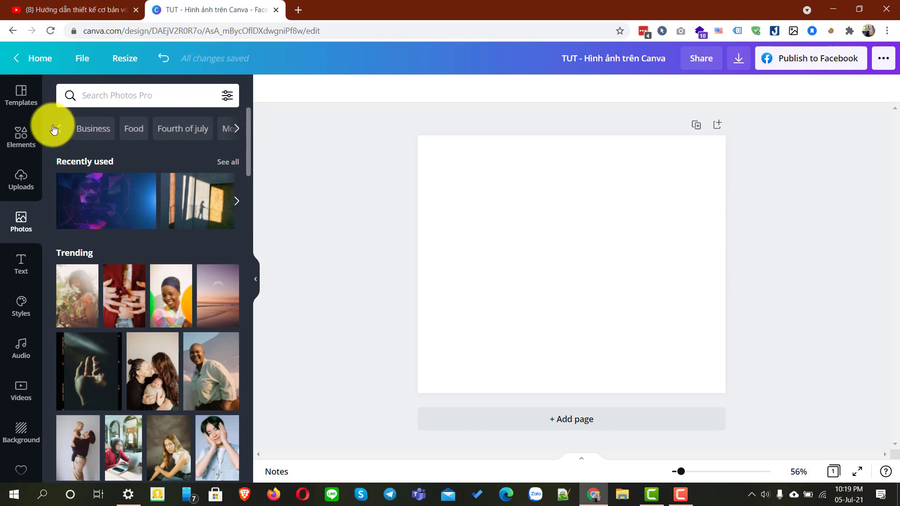
click(56, 130)
click(55, 129)
click(55, 130)
- Search the photo library for the Vietnamese keyword "cà chua" and examine the results
click(92, 101)
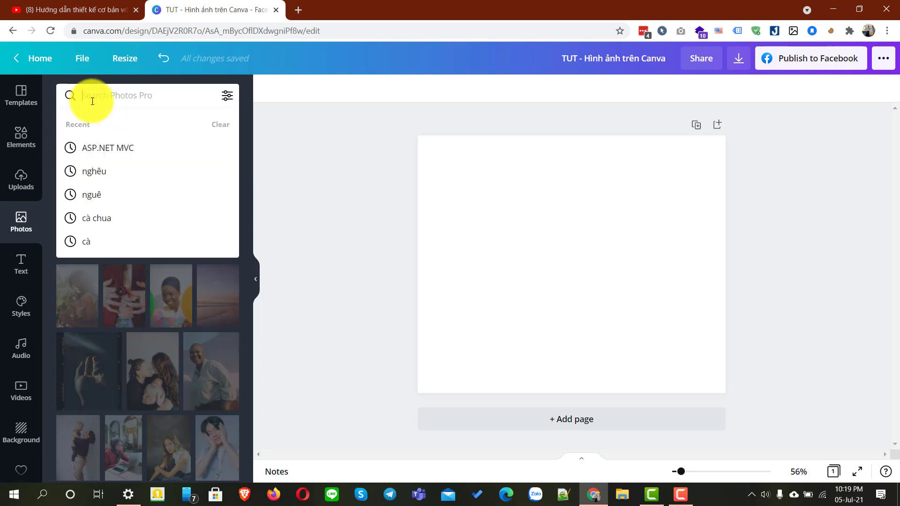
text(cà chua)
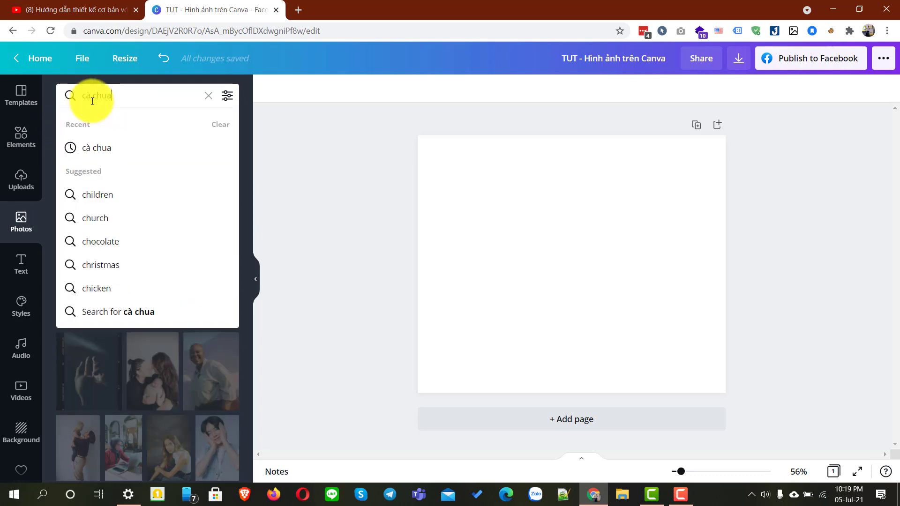
key(Return)
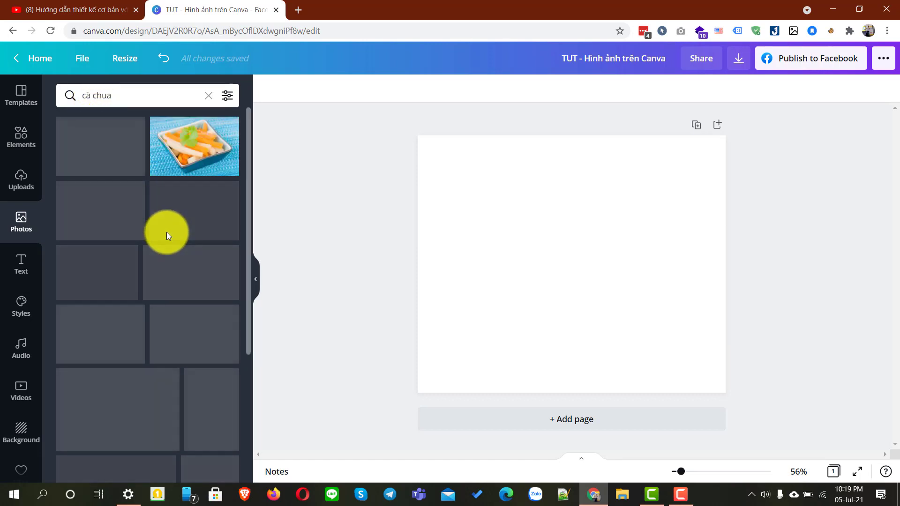
scroll(167, 232, down, 3)
scroll(167, 232, up, 3)
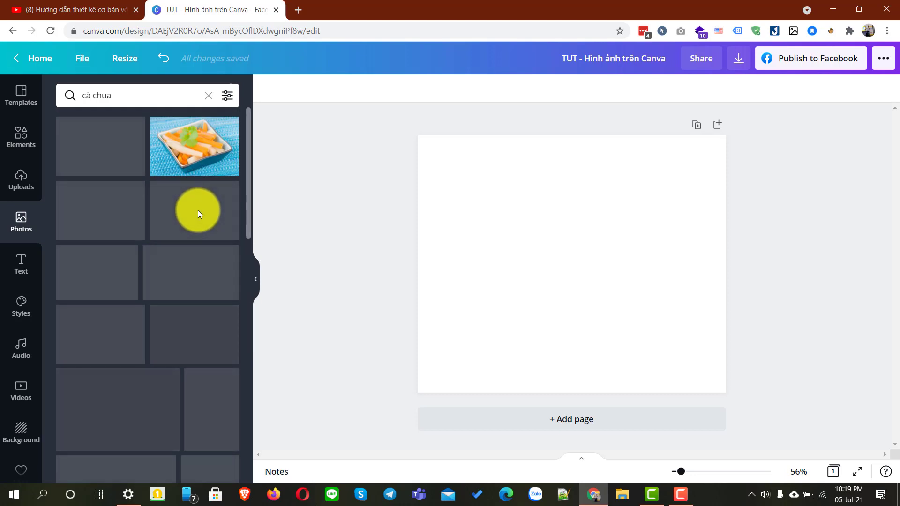
scroll(198, 210, down, 2)
scroll(198, 210, up, 2)
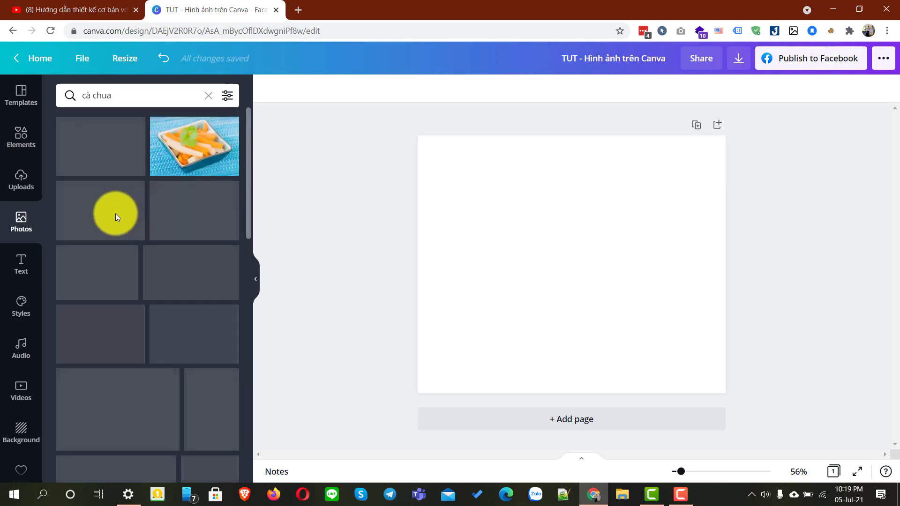
scroll(115, 213, down, 2)
scroll(117, 197, up, 2)
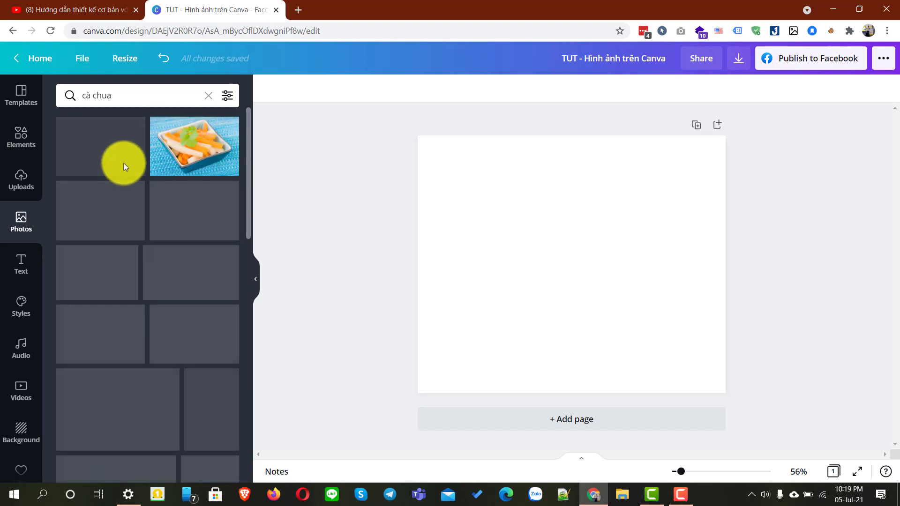
- Replace the photo search keyword with the English word "tomato"
drag(134, 97, 78, 94)
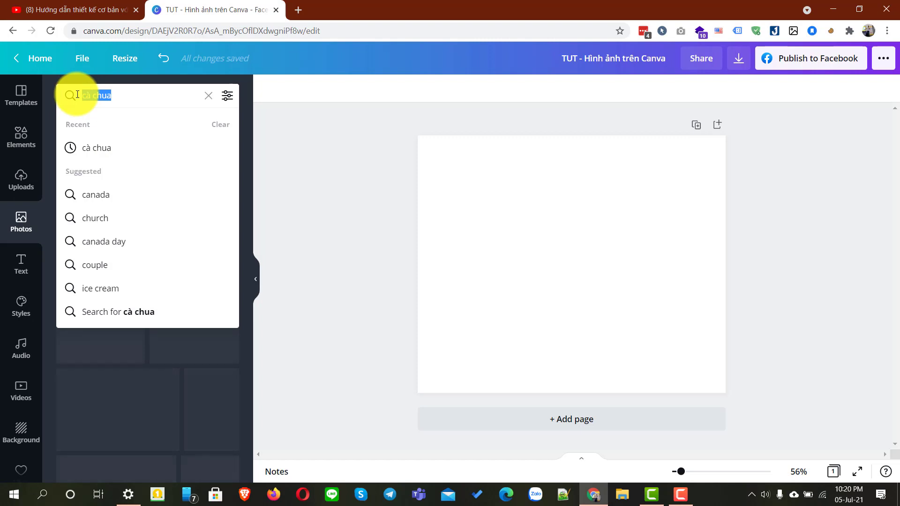
click(208, 95)
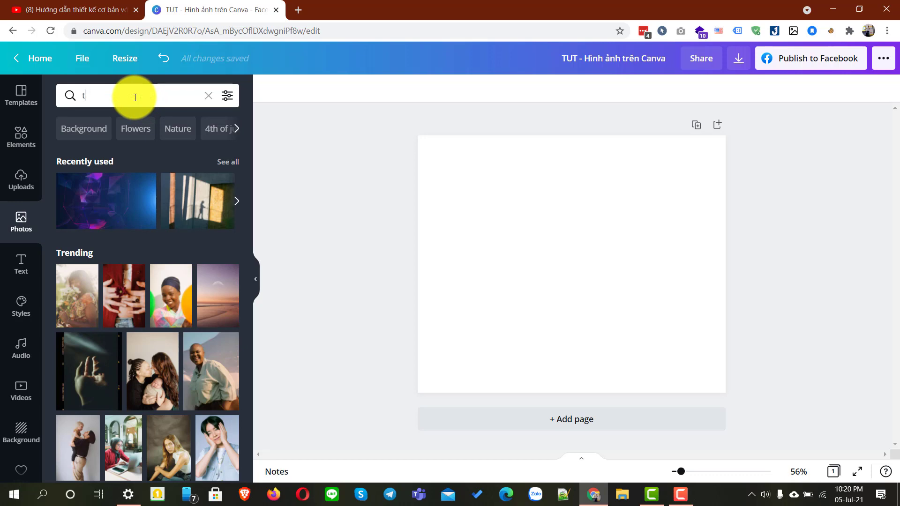
text(\)
key(Return)
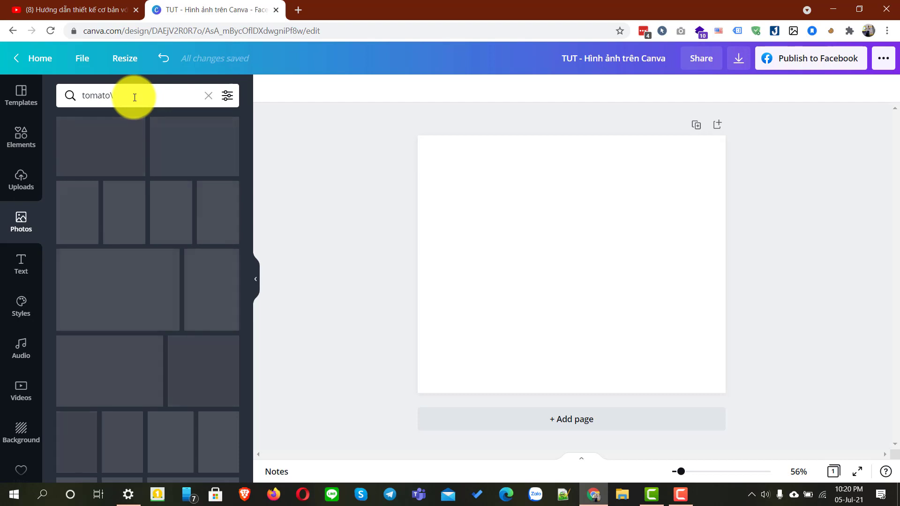
key(BackSpace)
key(Return)
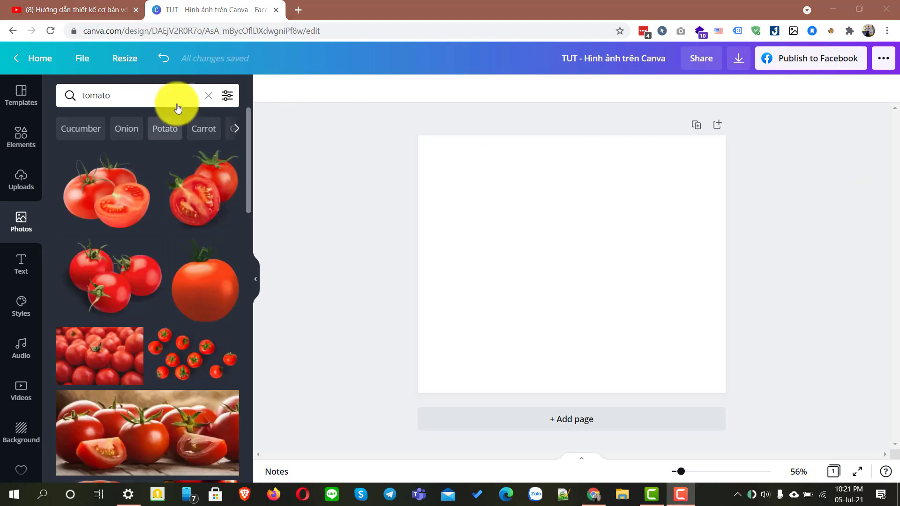
- Search the photos for "cà chua" again and look further down the results for comparison with the English keyword
click(135, 97)
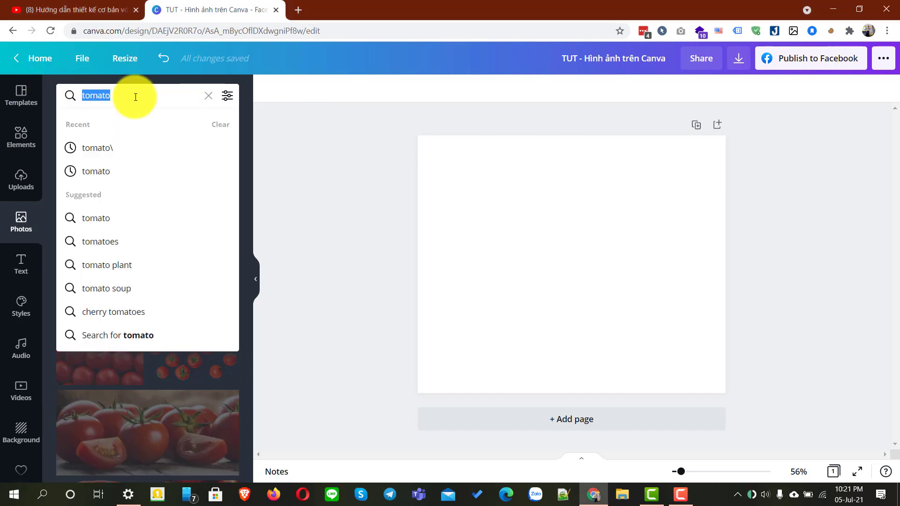
text(cà chua)
key(Return)
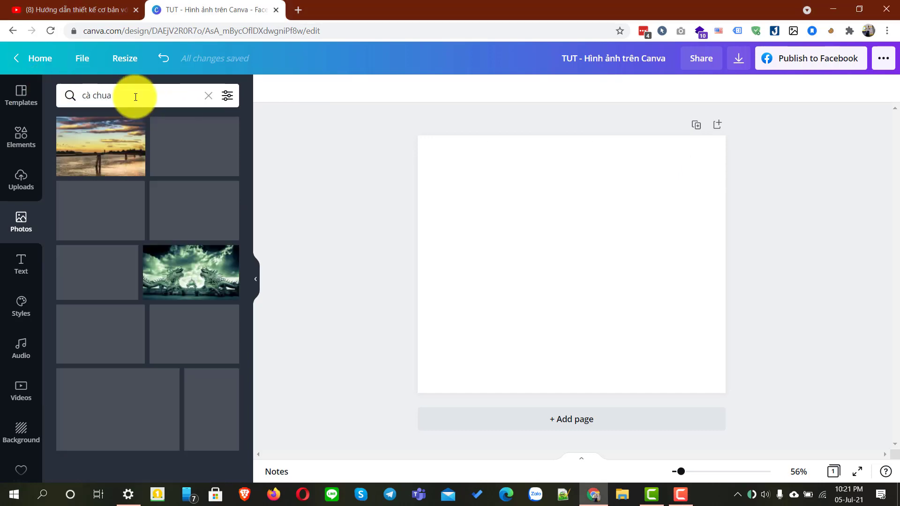
scroll(216, 245, down, 5)
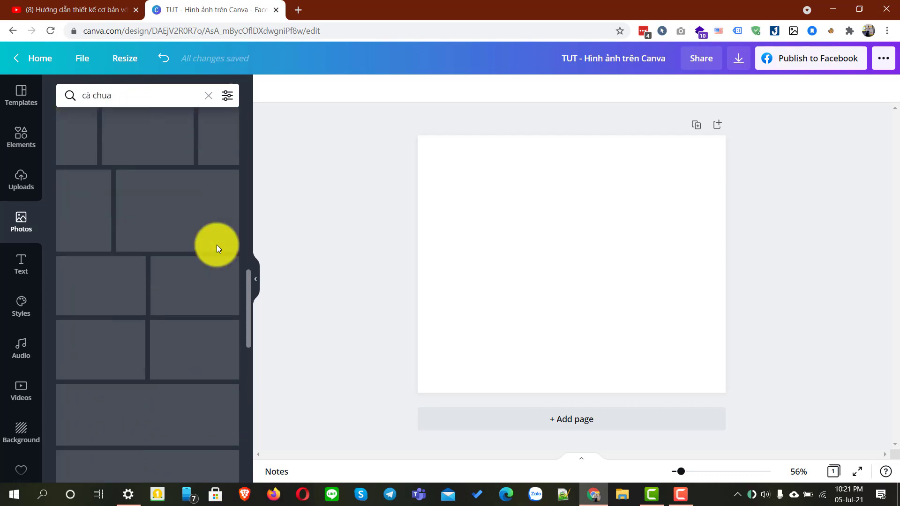
scroll(195, 237, down, 5)
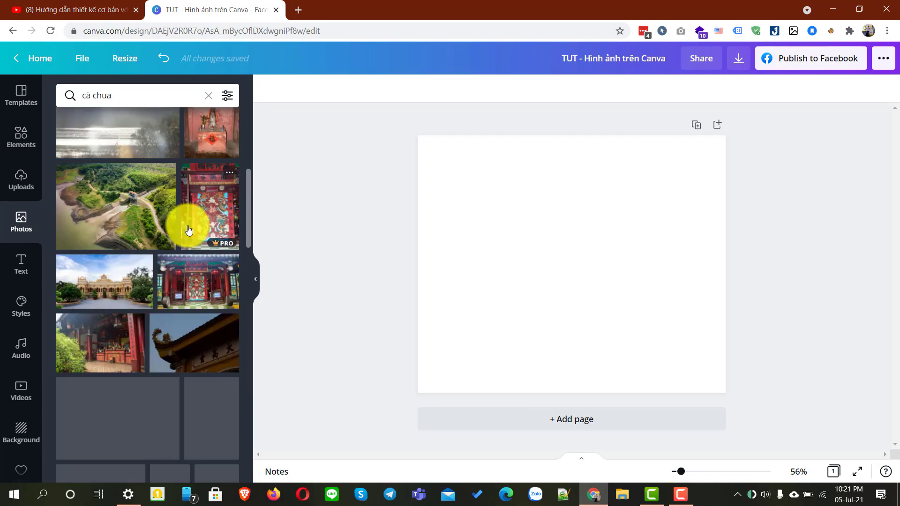
- Replace the photo search keyword with "beach", run the search, and switch to the suggested Pool category
scroll(188, 226, down, 3)
scroll(185, 221, up, 10)
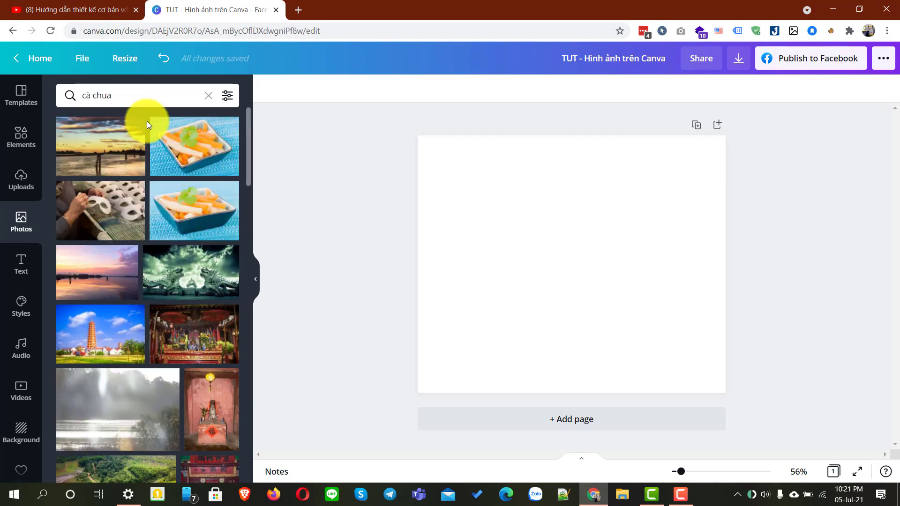
click(125, 98)
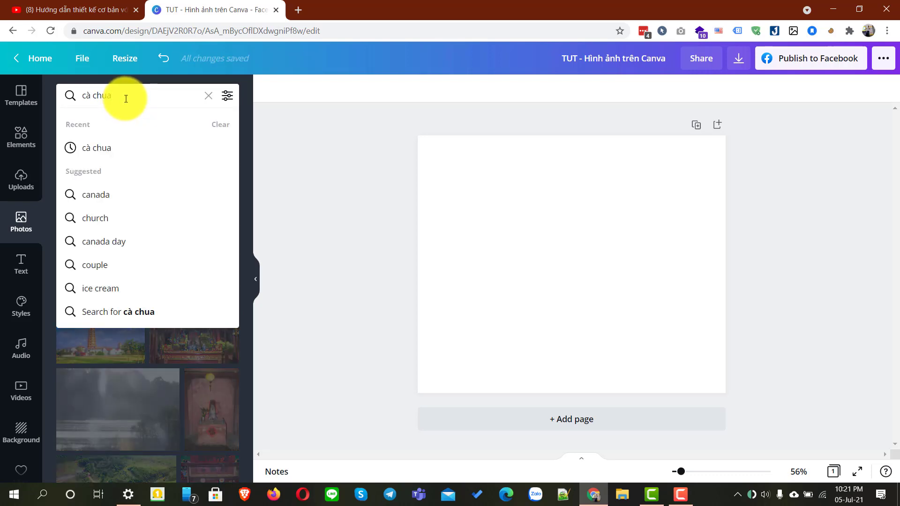
drag(126, 98, 67, 93)
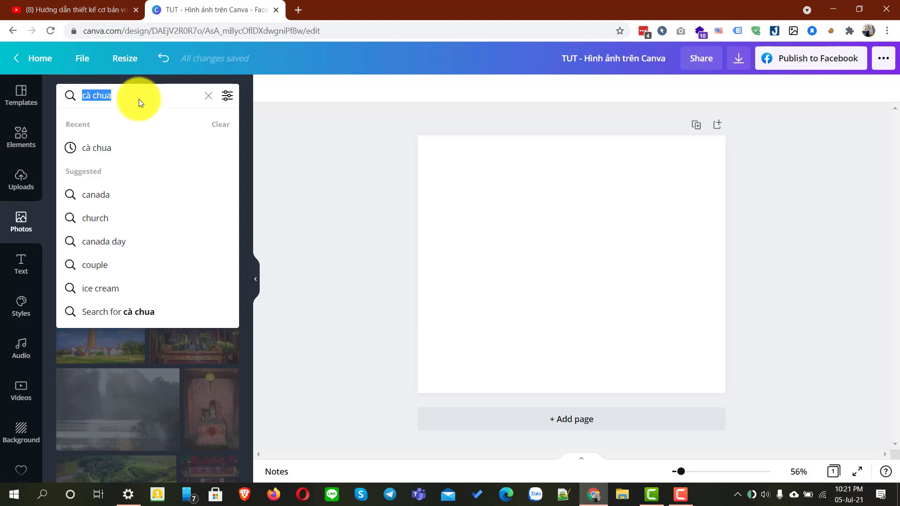
click(208, 95)
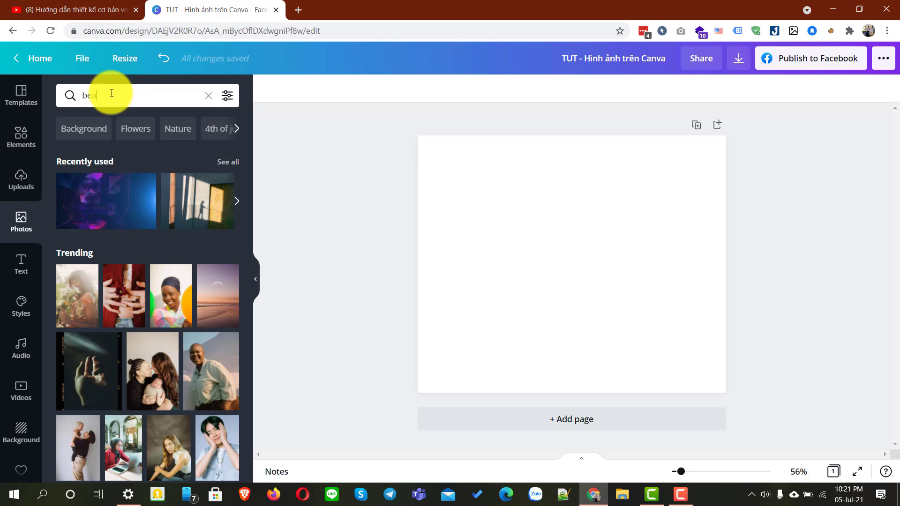
text(beach)
key(Return)
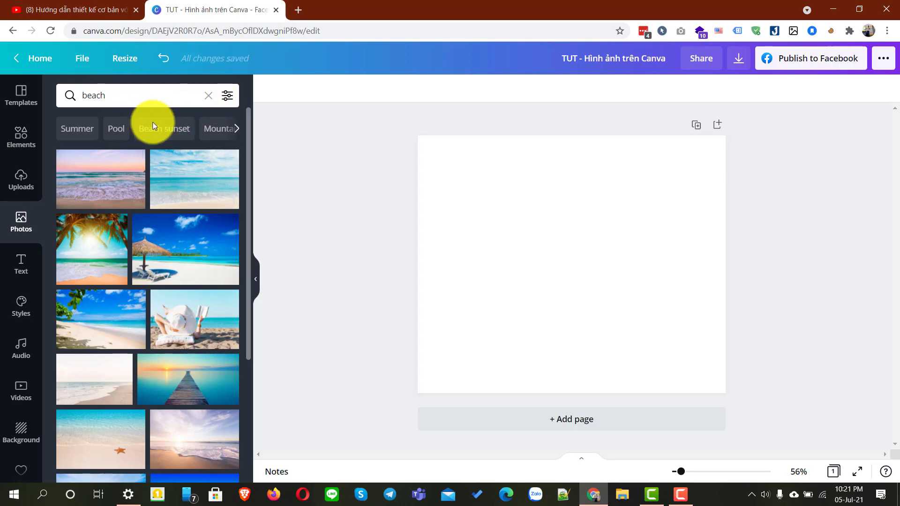
click(119, 136)
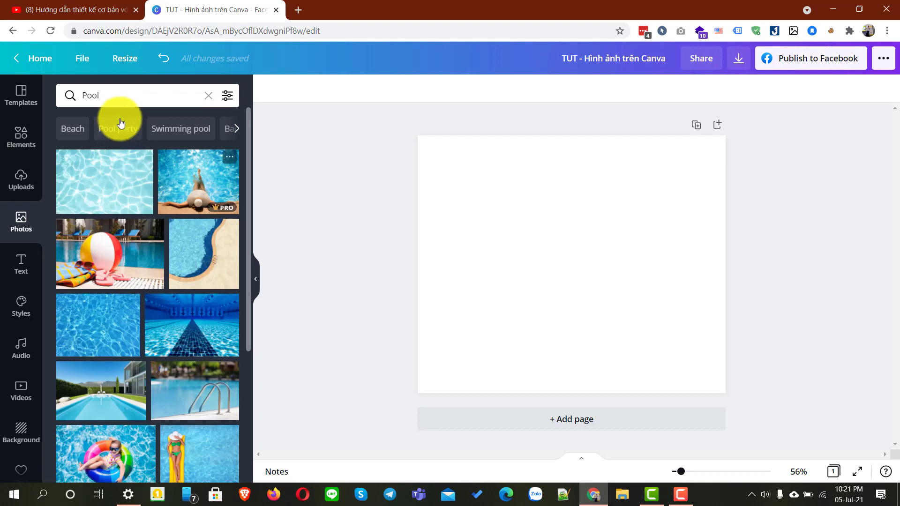
- Search the photo library for "water color" and look through the results
drag(121, 95, 65, 96)
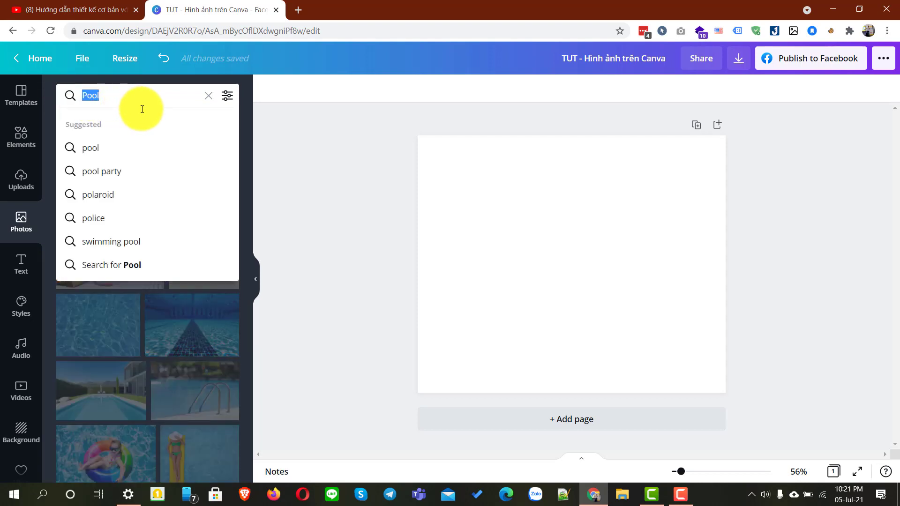
text(wa)
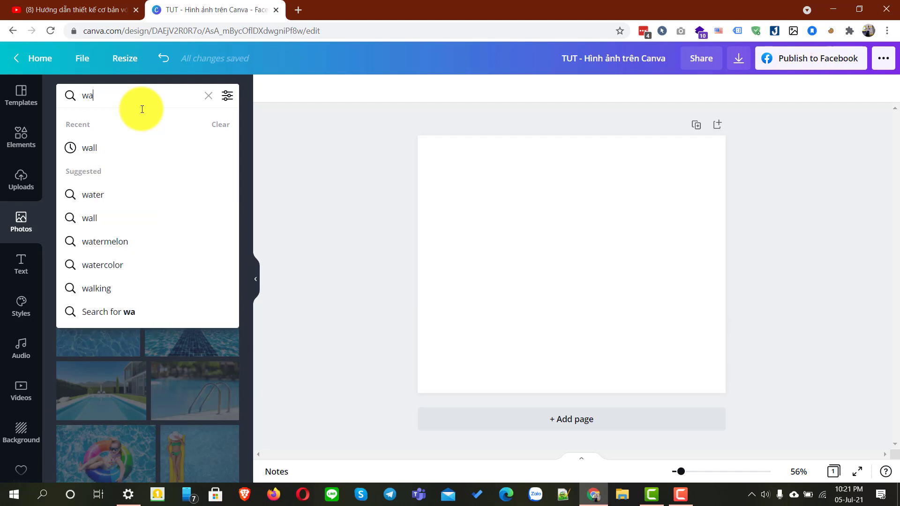
text(ter color)
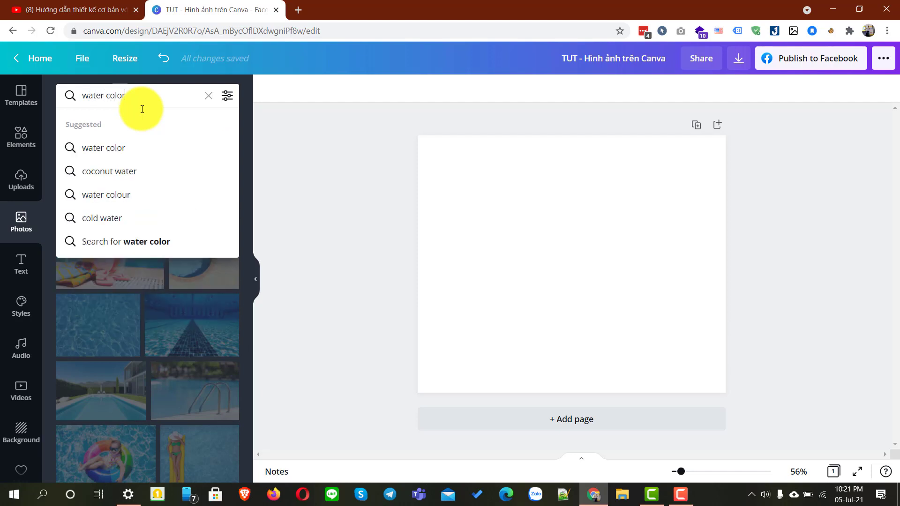
key(Return)
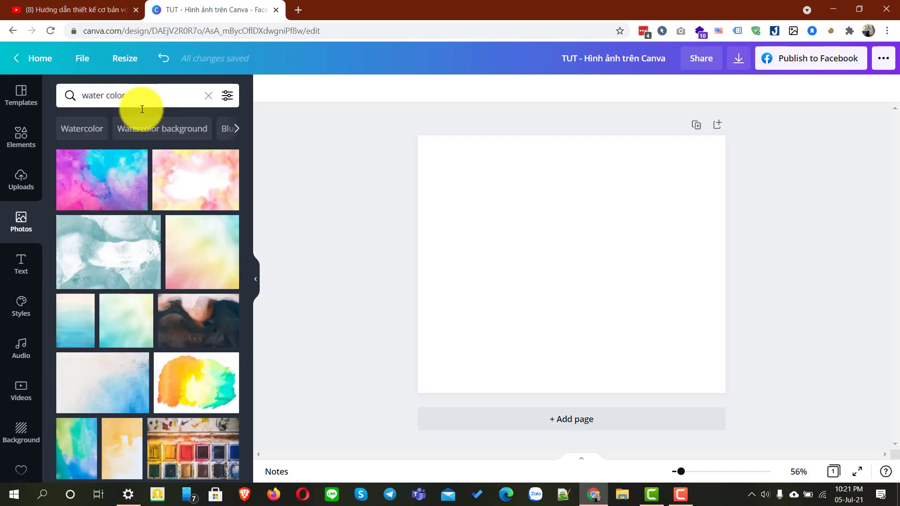
scroll(143, 117, down, 10)
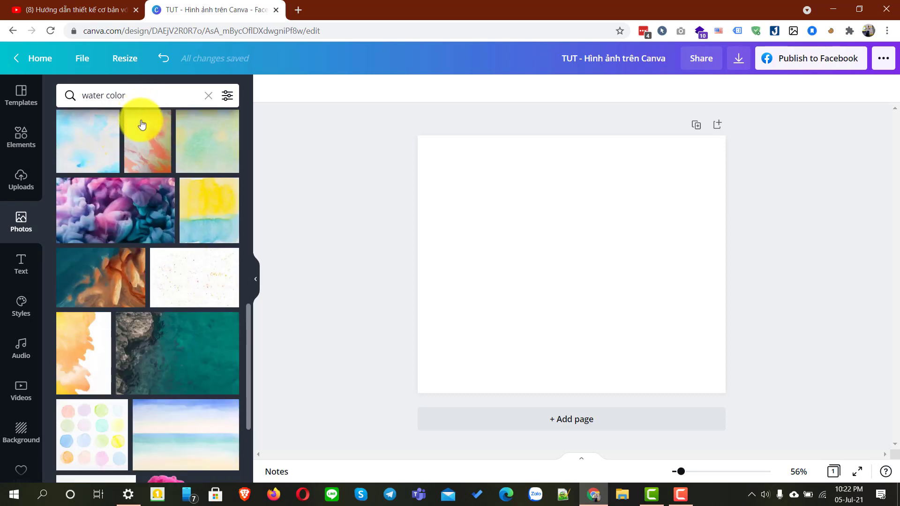
scroll(135, 262, up, 10)
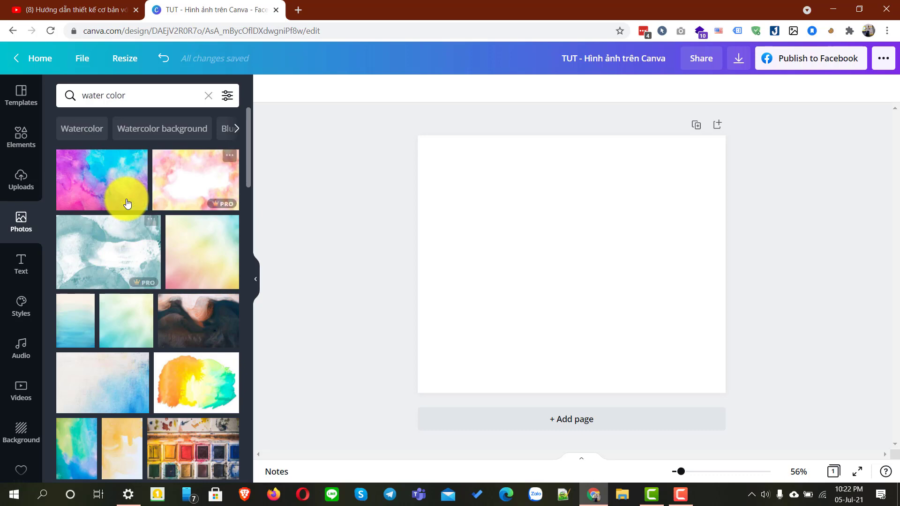
scroll(126, 202, down, 10)
scroll(126, 203, down, 5)
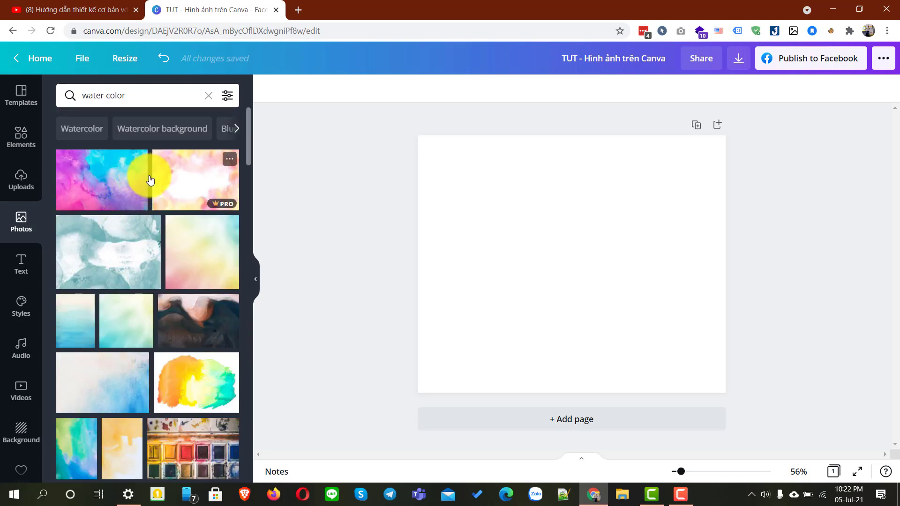
- Filter the water color photos by the color black and look down the results
click(228, 96)
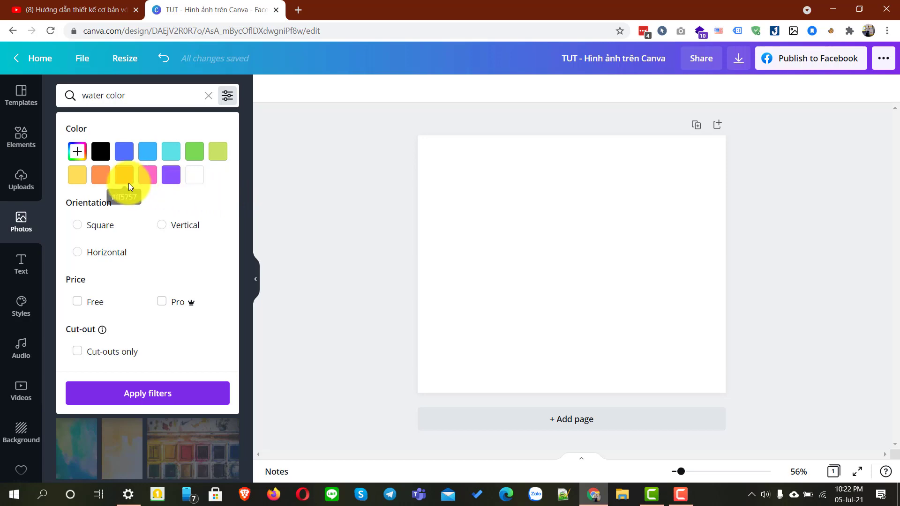
click(101, 151)
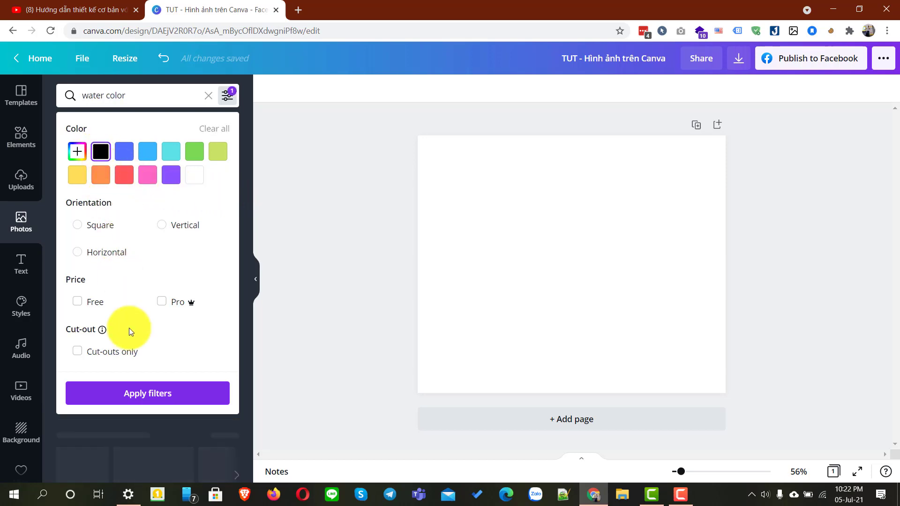
click(141, 396)
scroll(145, 282, down, 10)
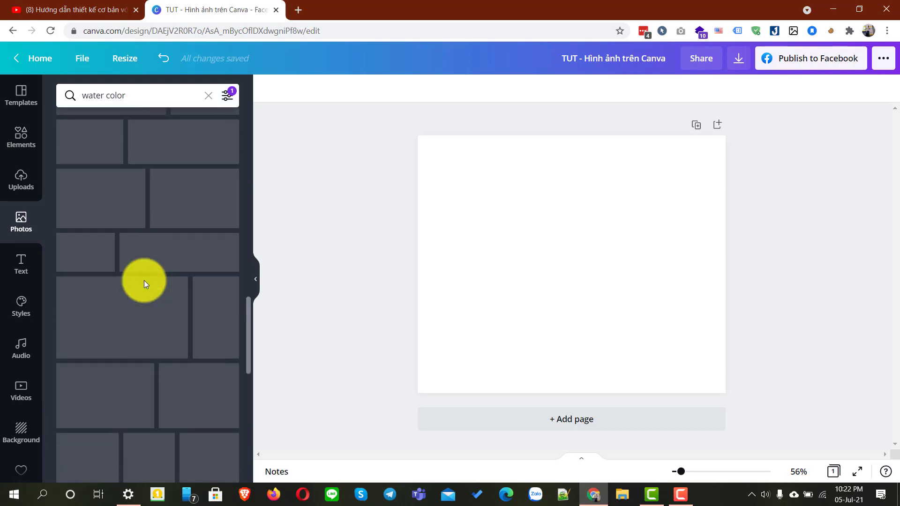
scroll(156, 275, down, 5)
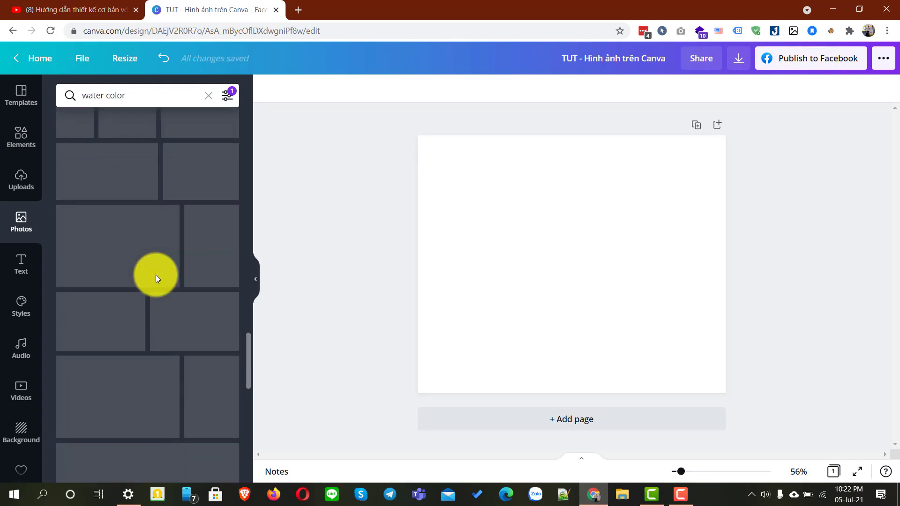
- Change the photo color filter to pink, apply it, and examine the results
click(228, 95)
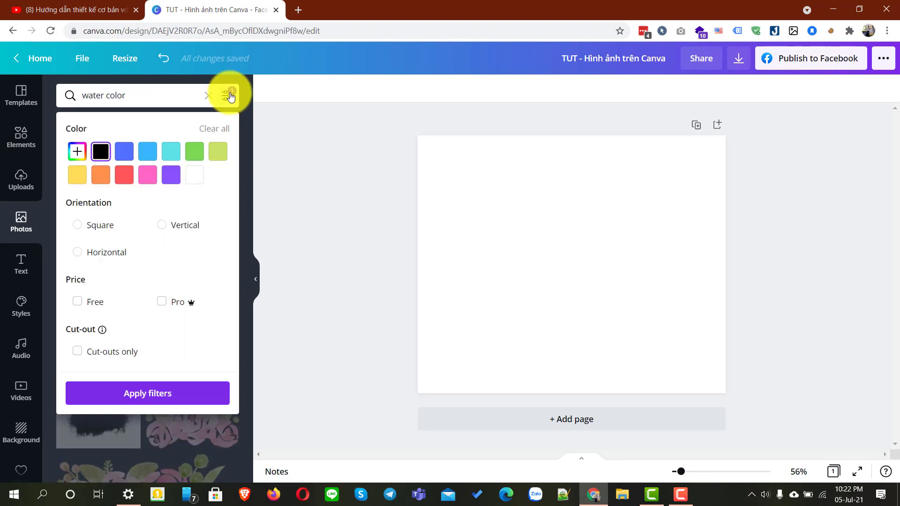
click(146, 182)
click(142, 391)
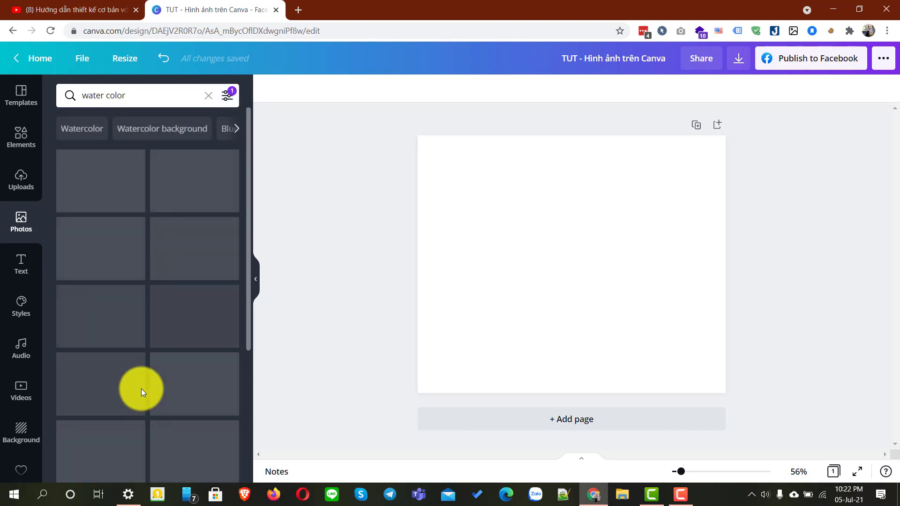
scroll(160, 343, down, 5)
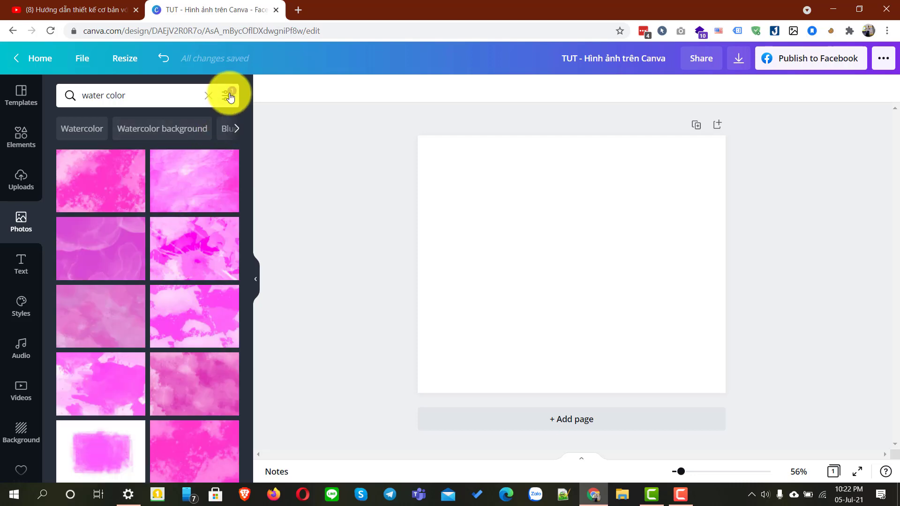
- Clear the color filter and limit the photos to Square orientation
click(229, 95)
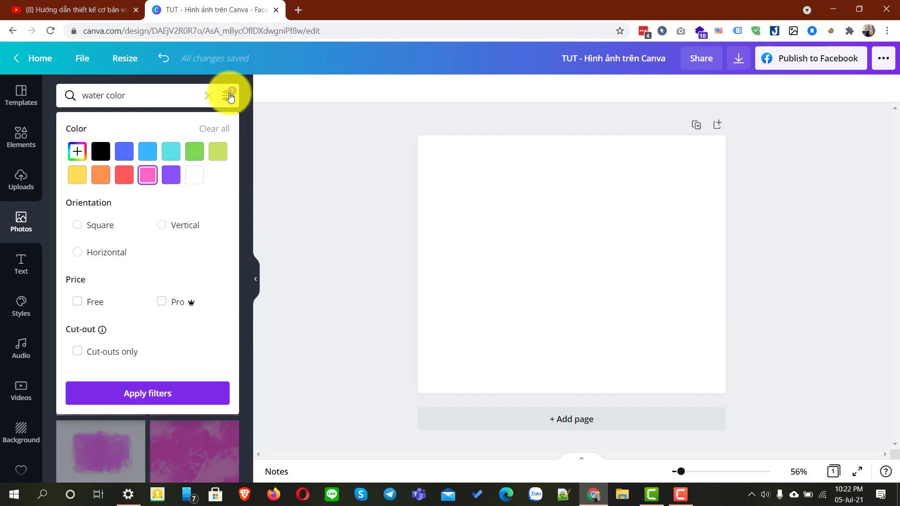
click(213, 131)
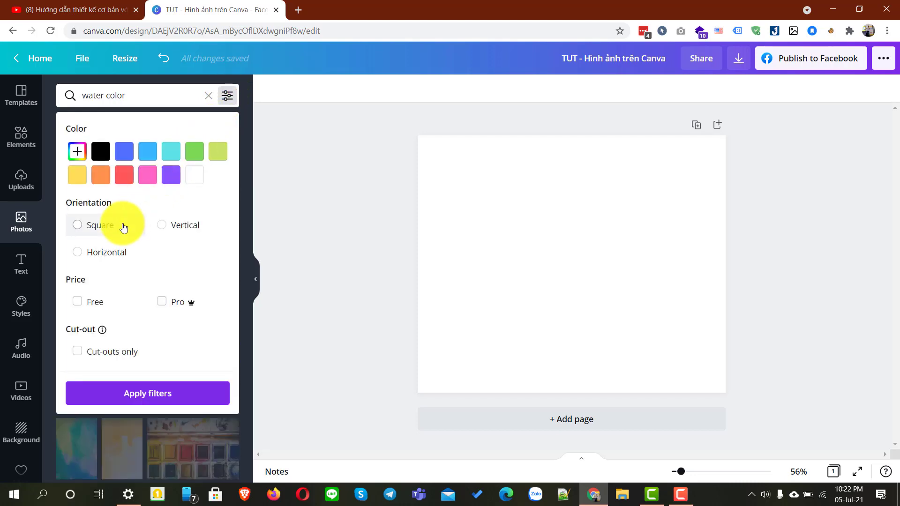
click(89, 232)
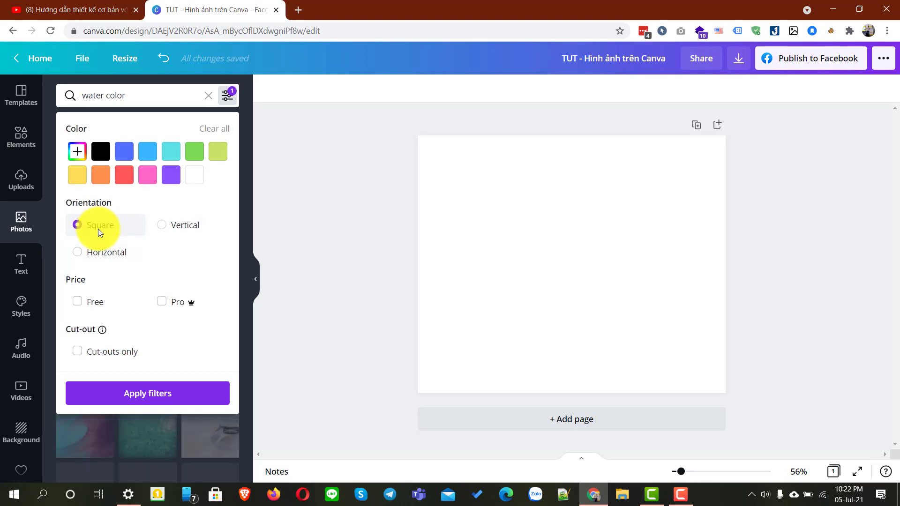
click(146, 393)
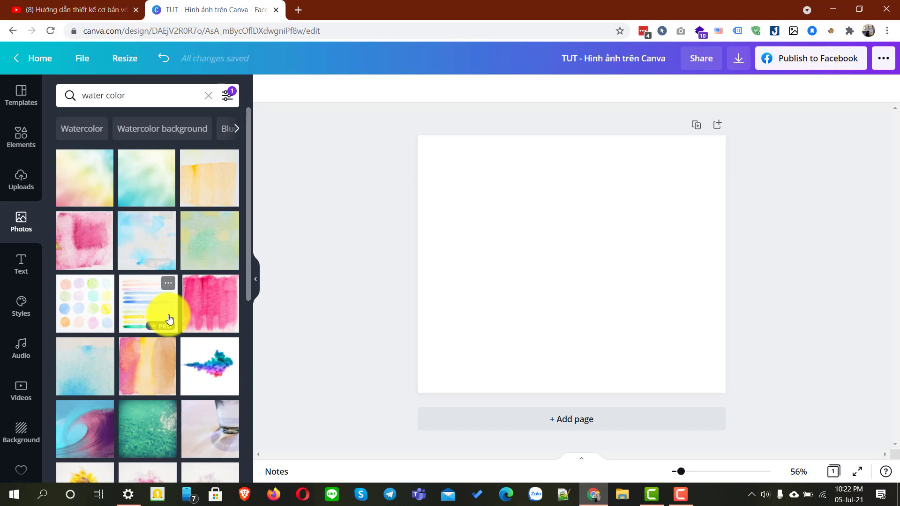
- Apply the Vertical orientation filter to the photos, and after viewing the results apply the Horizontal one
click(227, 97)
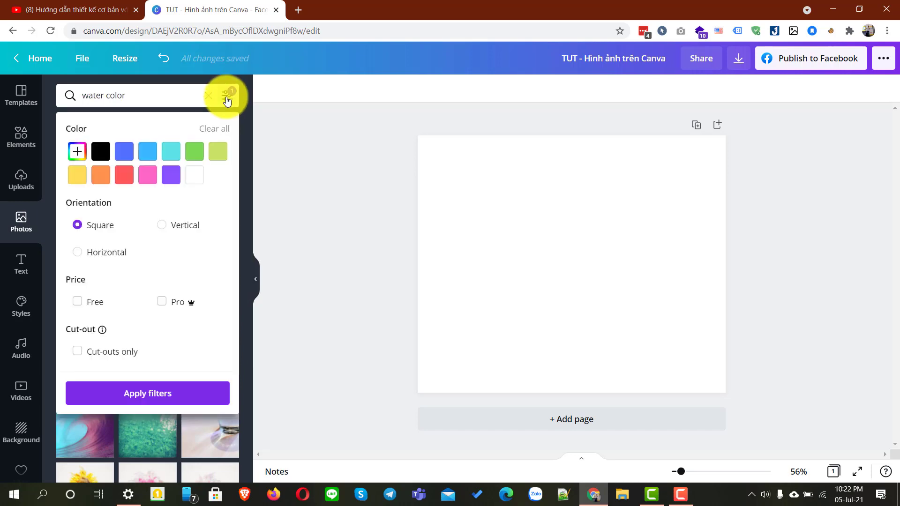
click(183, 226)
click(164, 393)
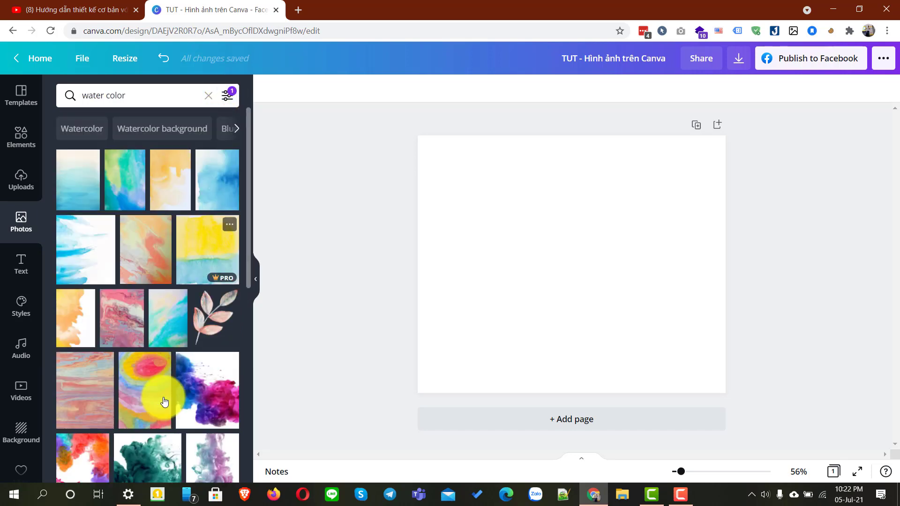
click(228, 95)
click(107, 253)
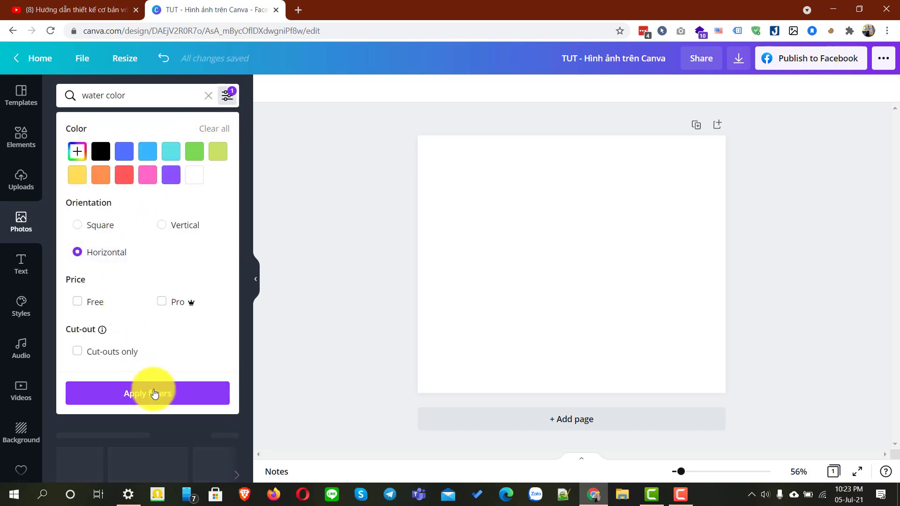
click(151, 392)
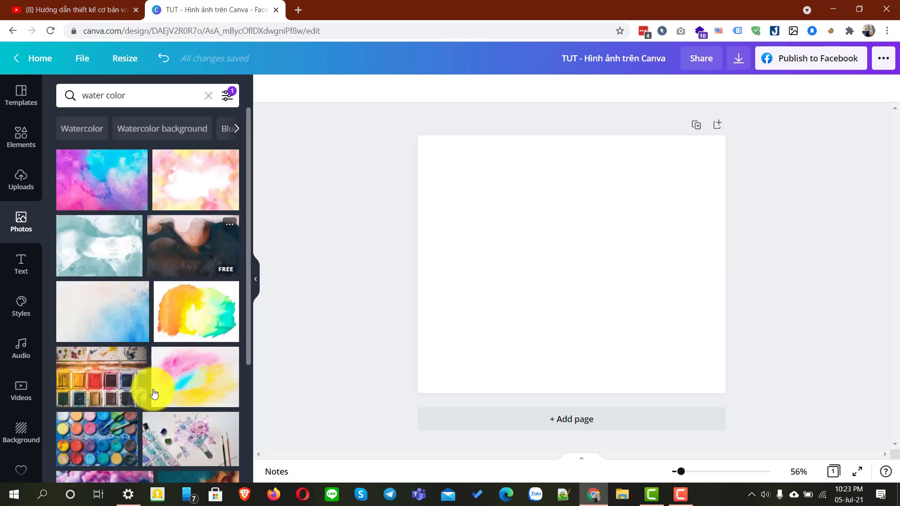
- Add the Pro price filter to the horizontal water color photos
click(225, 98)
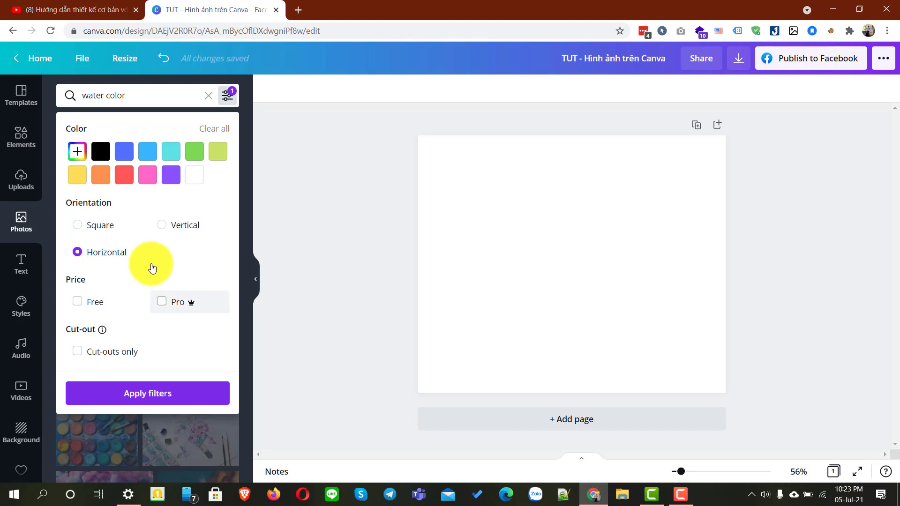
click(162, 301)
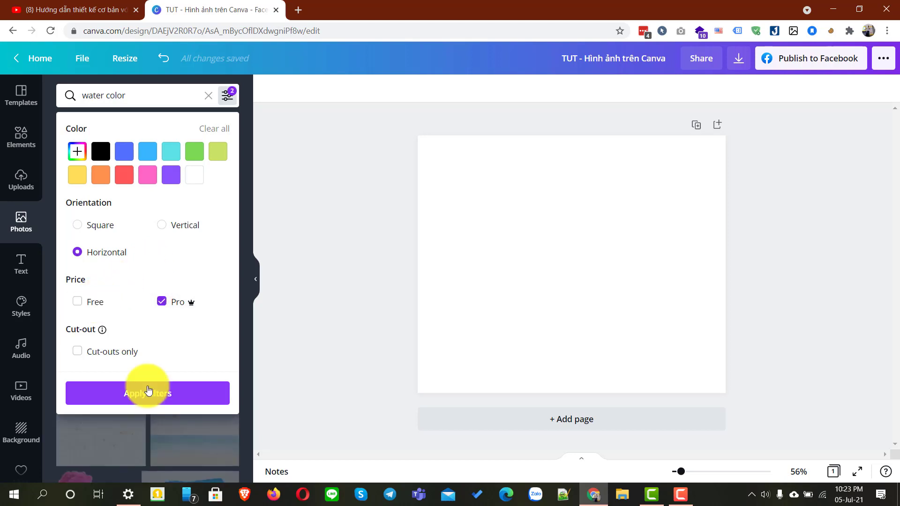
click(168, 398)
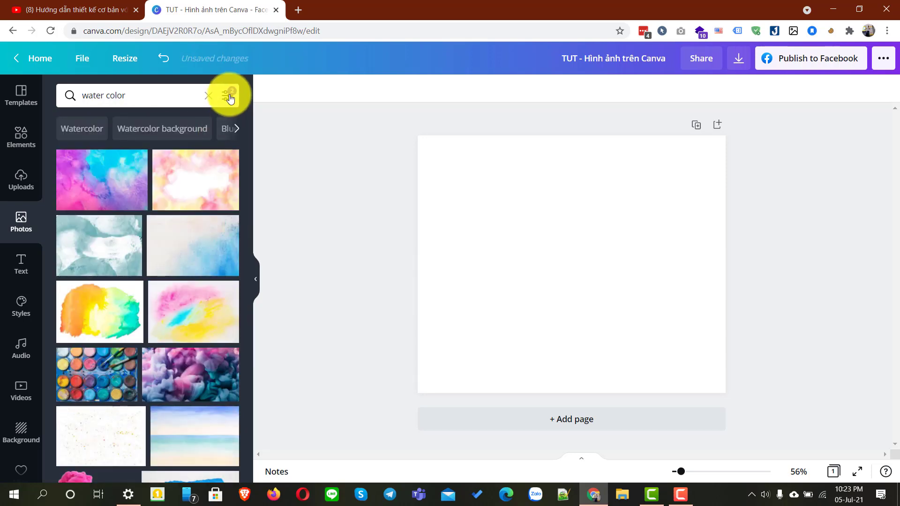
- Clear all photo filters, limit the water color results to Free photos only, and look through them
click(228, 95)
click(95, 304)
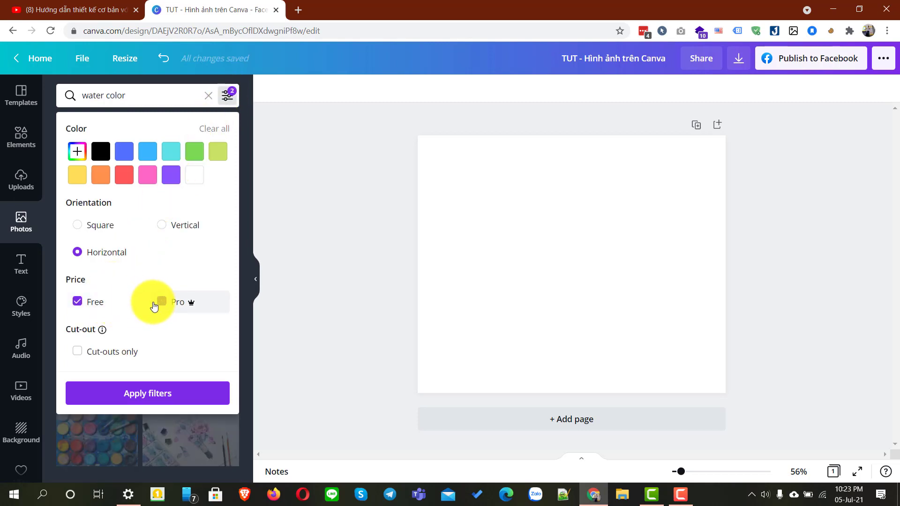
click(159, 302)
click(218, 130)
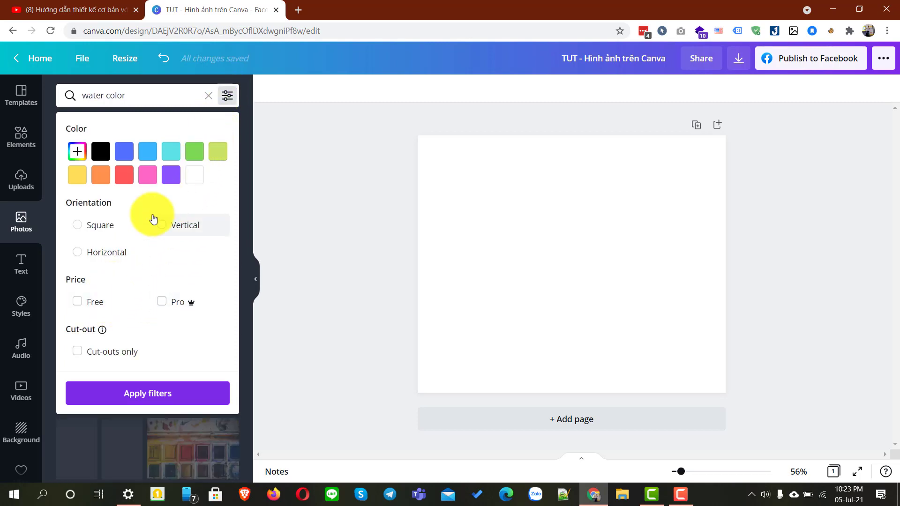
click(88, 303)
click(138, 393)
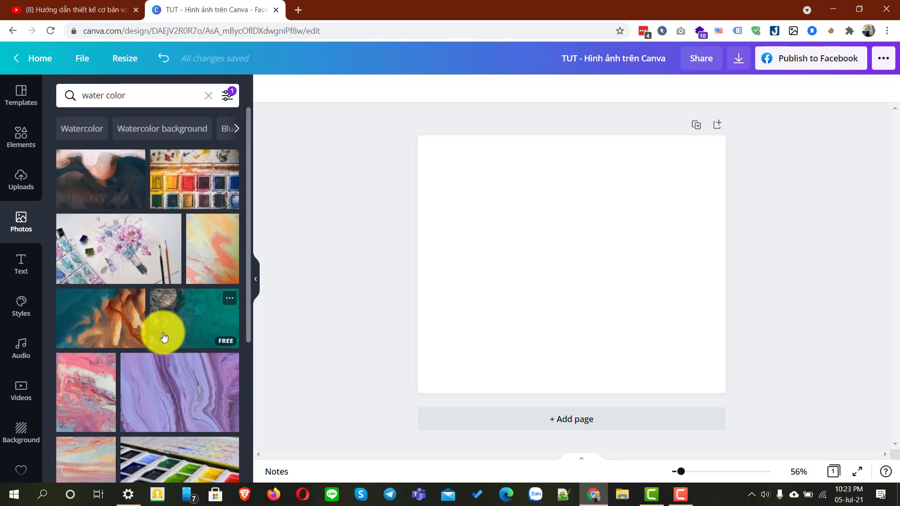
scroll(161, 333, down, 5)
scroll(166, 319, down, 5)
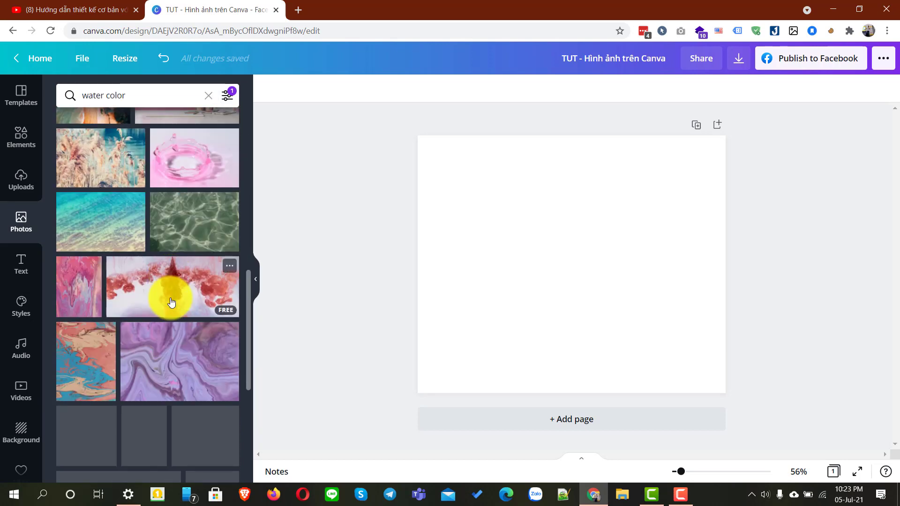
- Replace the Free filter on the water color photos with Cut-outs only, and look through the filtered results
click(227, 95)
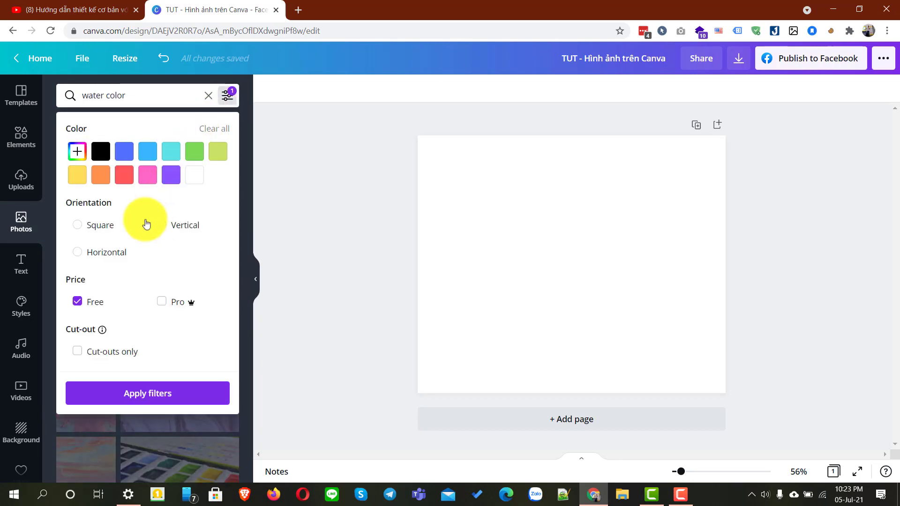
click(87, 310)
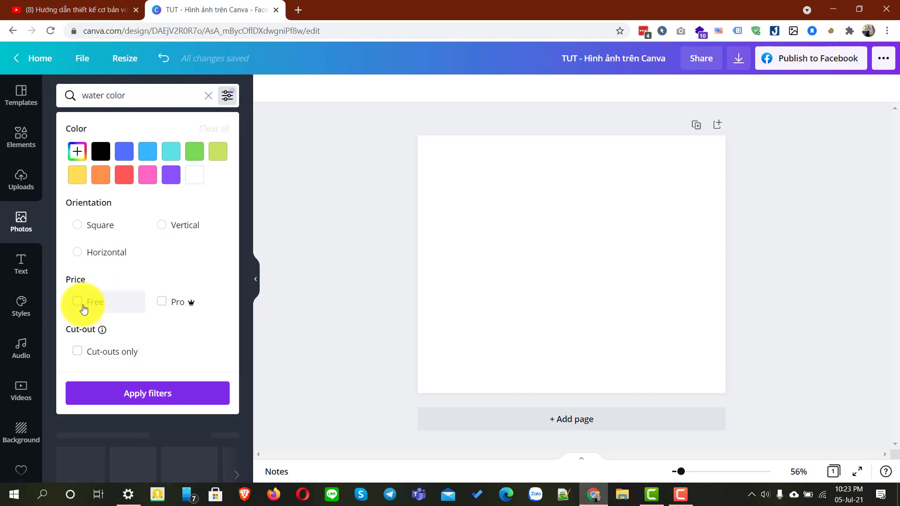
click(93, 356)
click(148, 394)
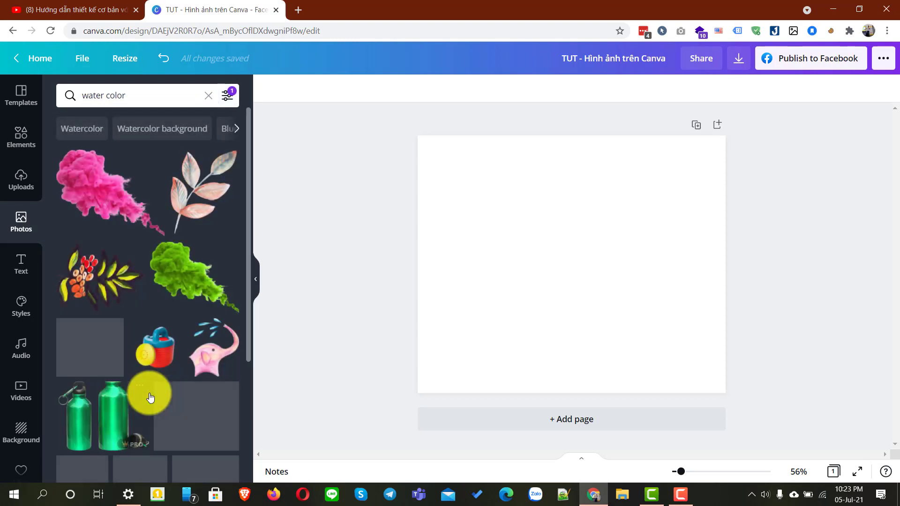
scroll(150, 398, down, 2)
scroll(150, 397, down, 8)
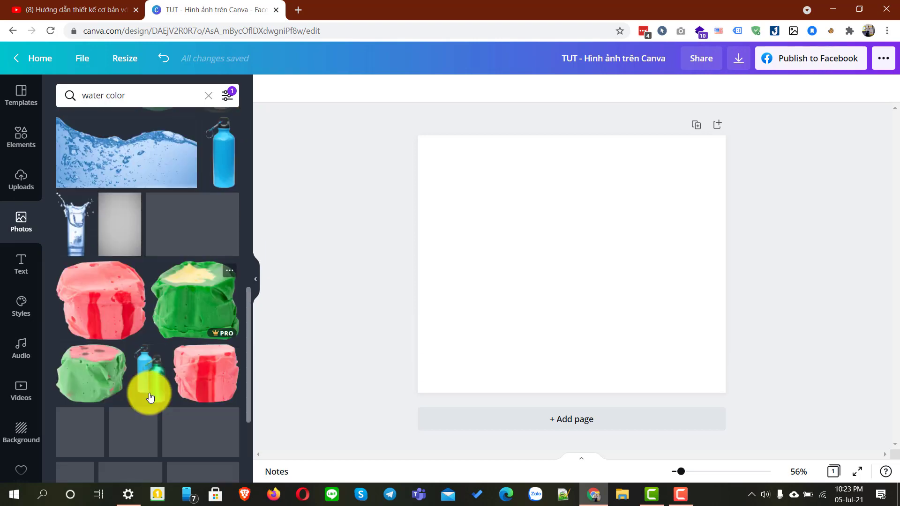
scroll(150, 398, down, 4)
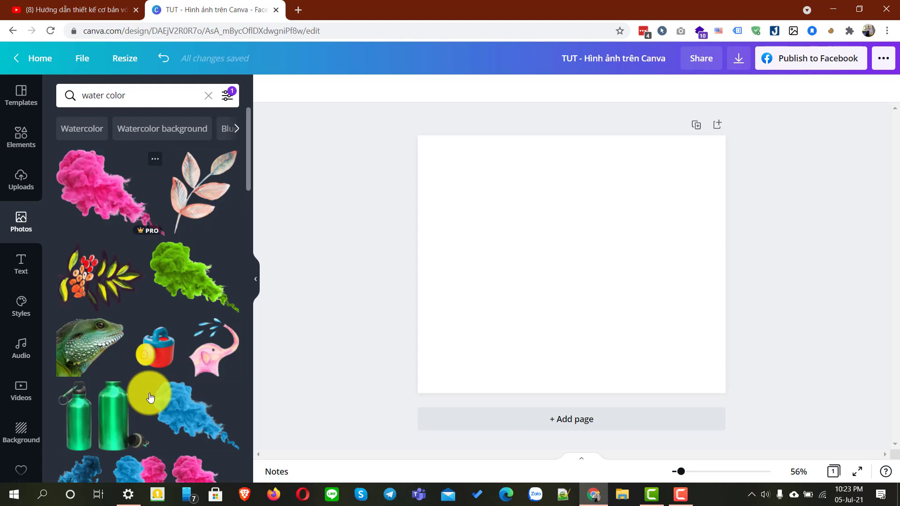
scroll(149, 393, down, 10)
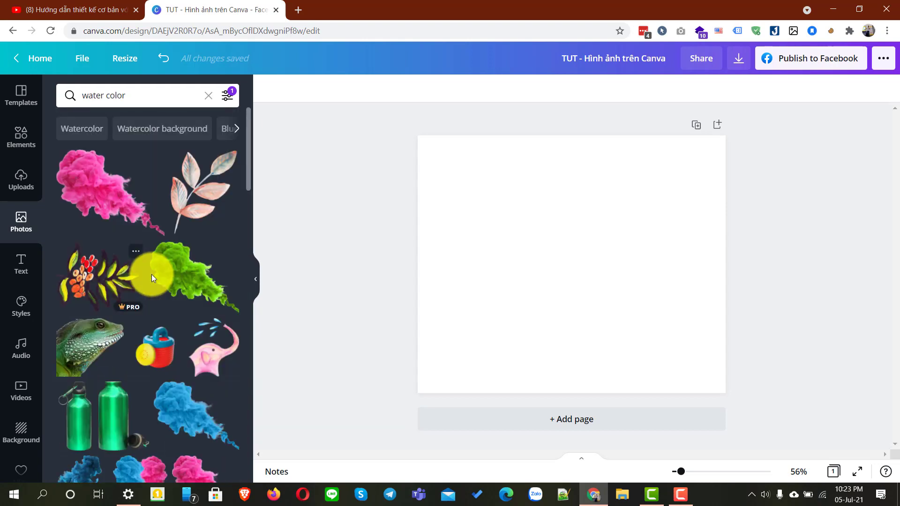
- Try the pink smoke, green smoke and berry branch cut-outs on the page one at a time, removing each
click(102, 187)
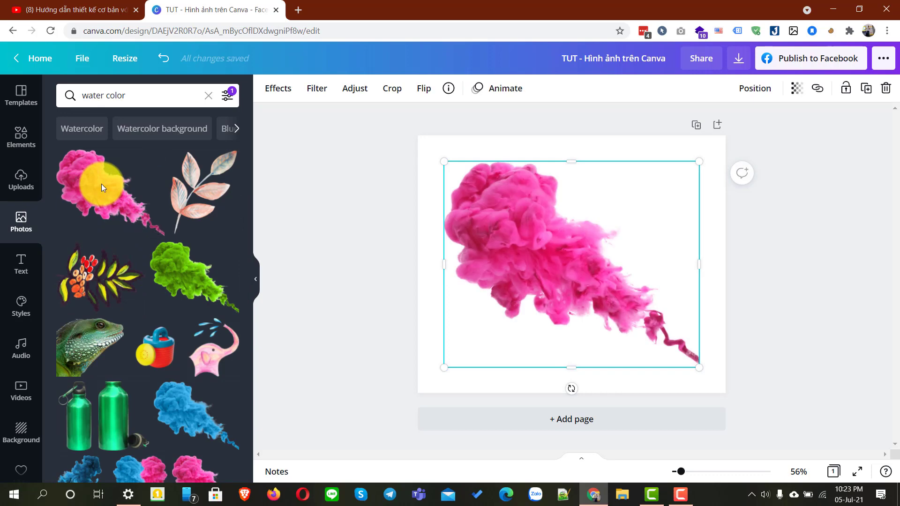
drag(182, 262, 533, 242)
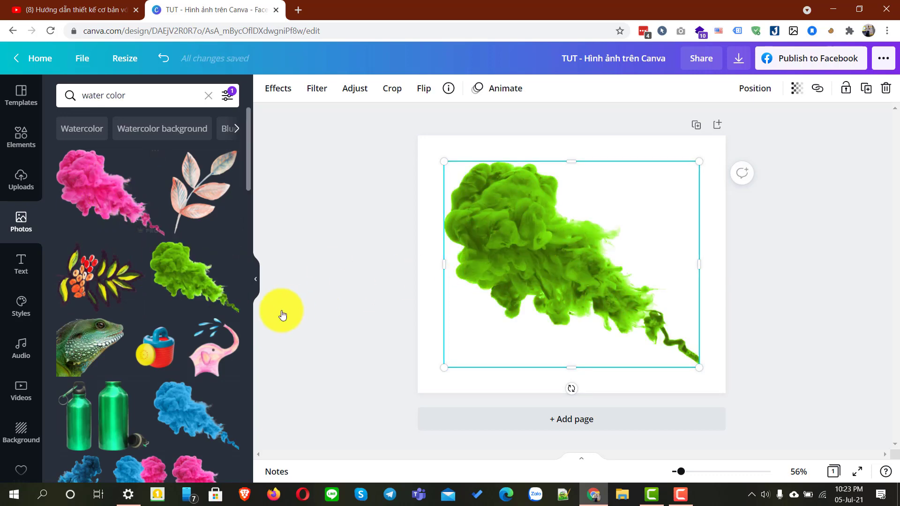
right_click(517, 228)
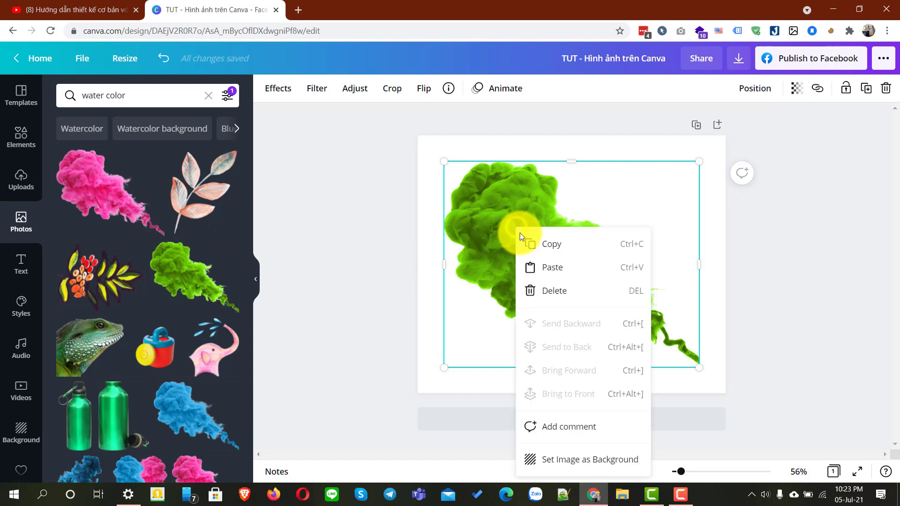
click(558, 298)
drag(143, 281, 495, 244)
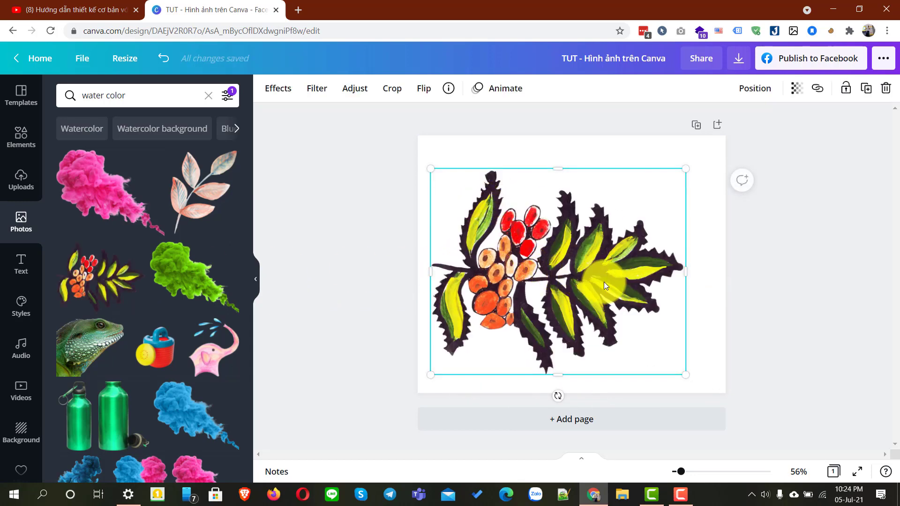
key(Delete)
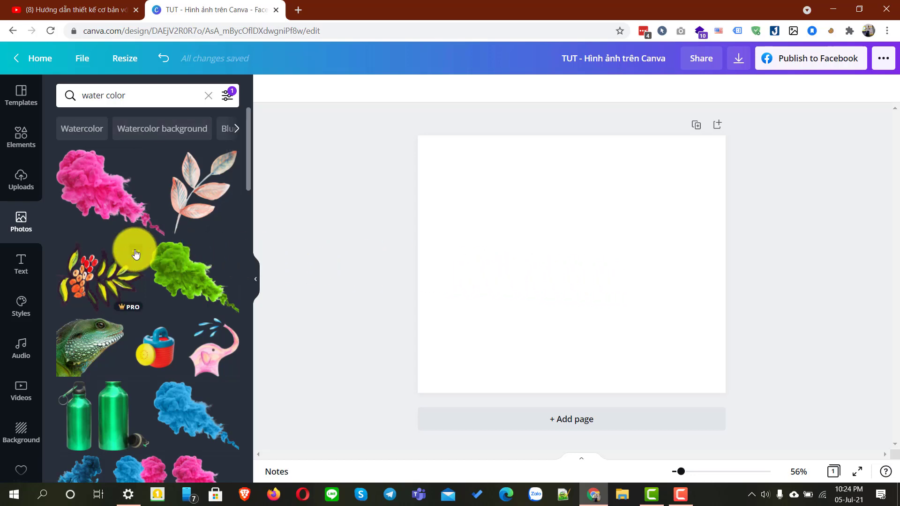
- Add the pink smoke cut-out to the page and shrink it proportionally towards its upper-left corner
scroll(141, 263, down, 10)
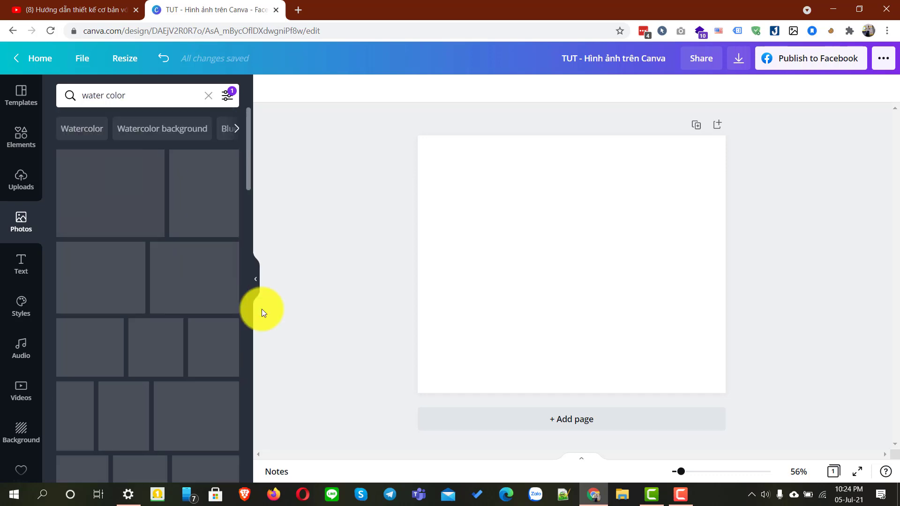
click(115, 211)
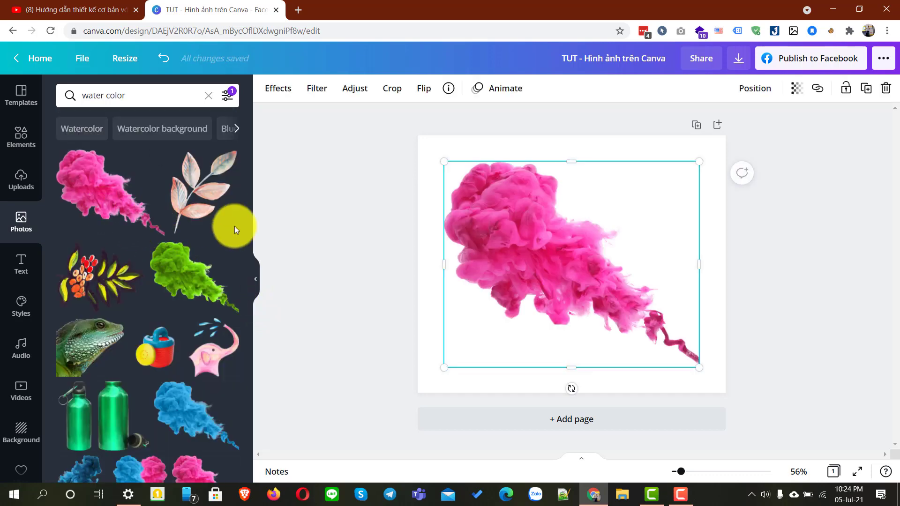
click(792, 302)
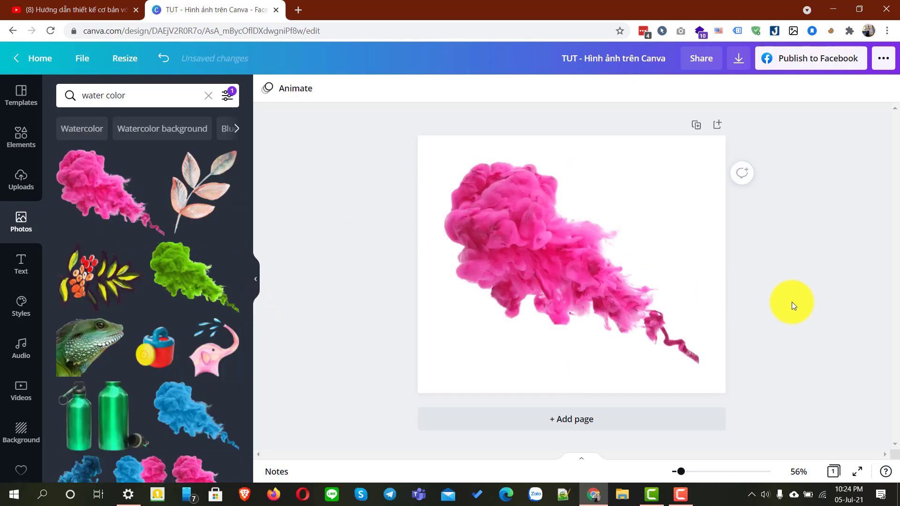
click(522, 278)
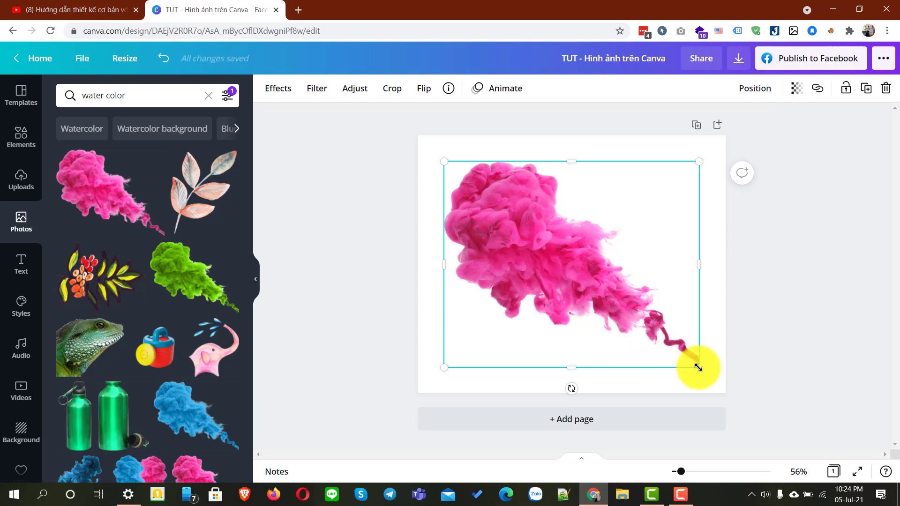
drag(698, 368, 631, 313)
click(729, 302)
- Crop the pink smoke image slightly by moving its right edge inward
click(613, 267)
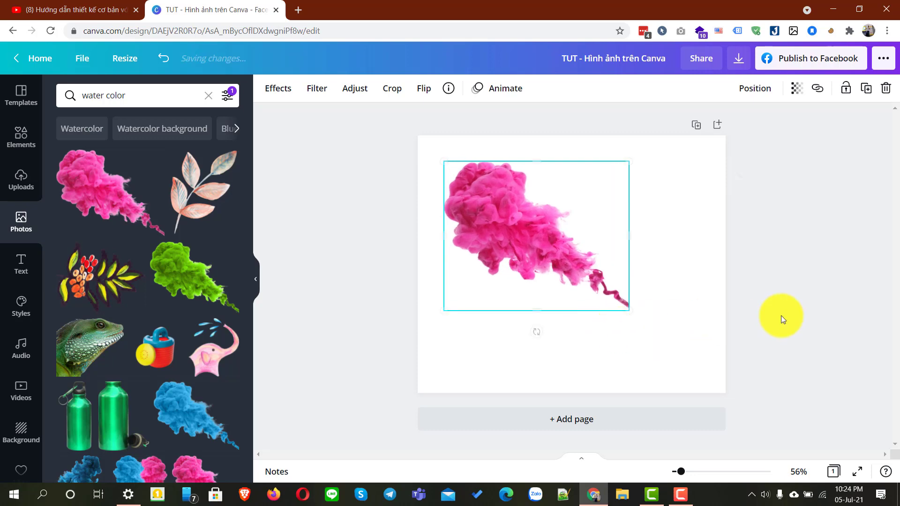
click(777, 315)
click(598, 254)
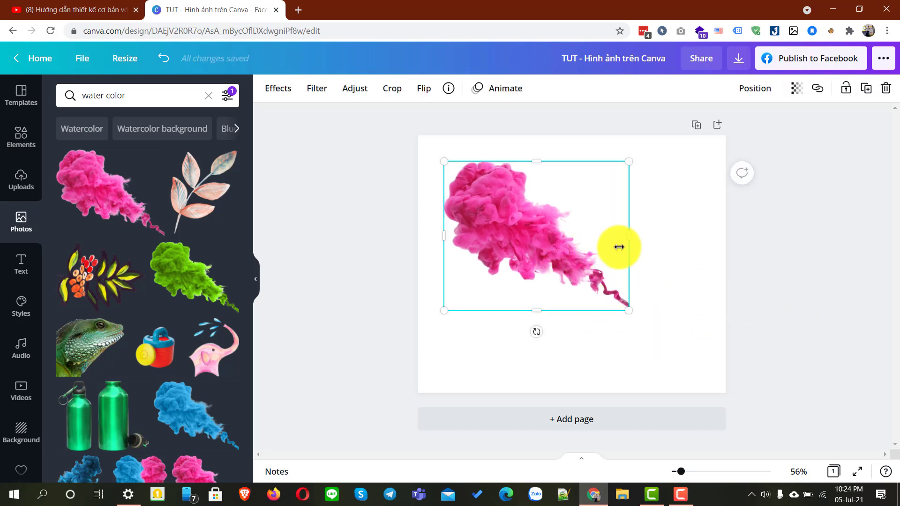
click(845, 300)
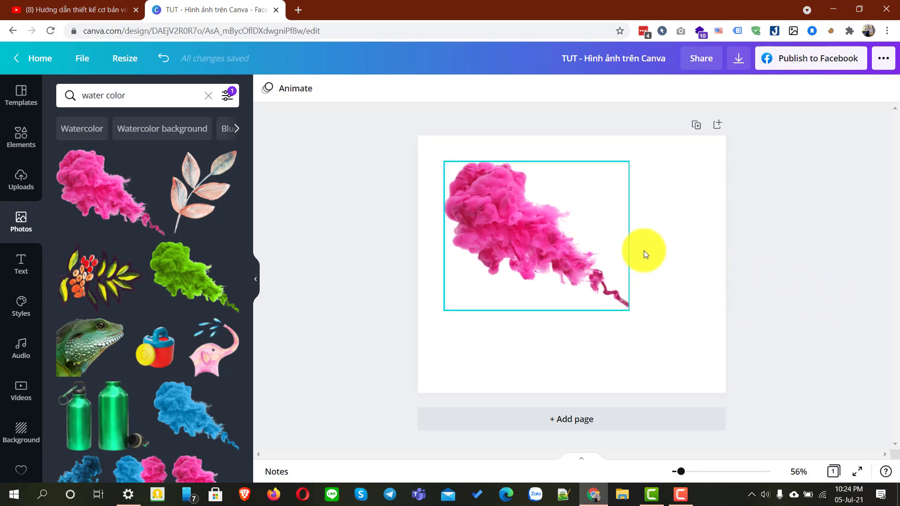
click(620, 244)
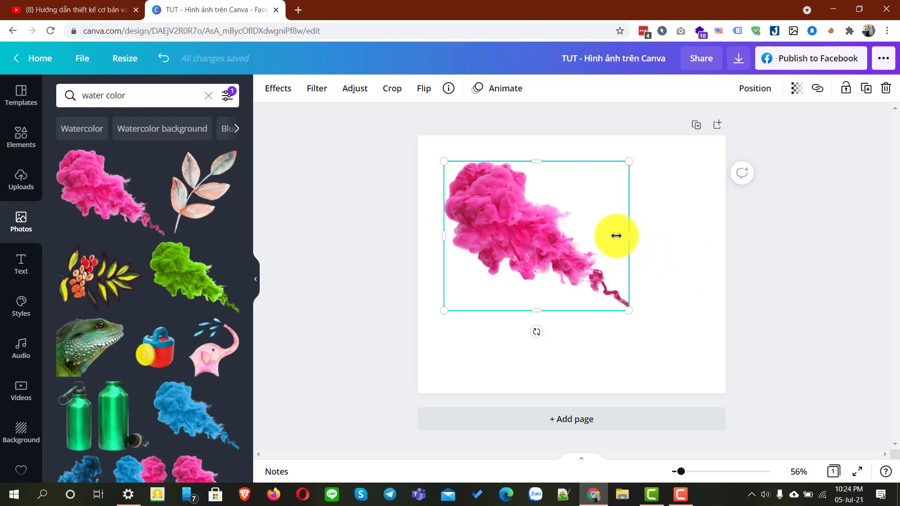
mouse_move(616, 235)
mouse_down()
mouse_move(518, 233)
mouse_move(624, 237)
mouse_up()
click(670, 225)
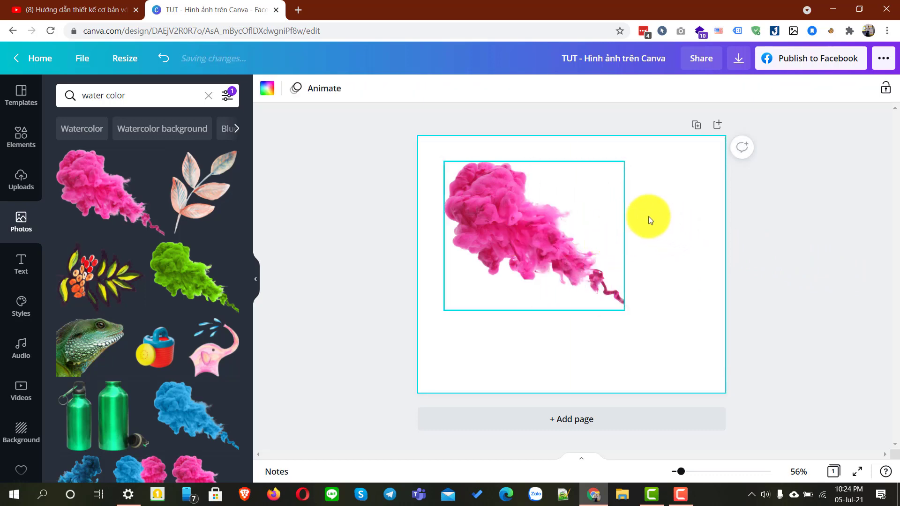
- Crop the upper and left edges of the pink smoke image to a size of about 479 × 369
click(530, 181)
drag(530, 161, 537, 191)
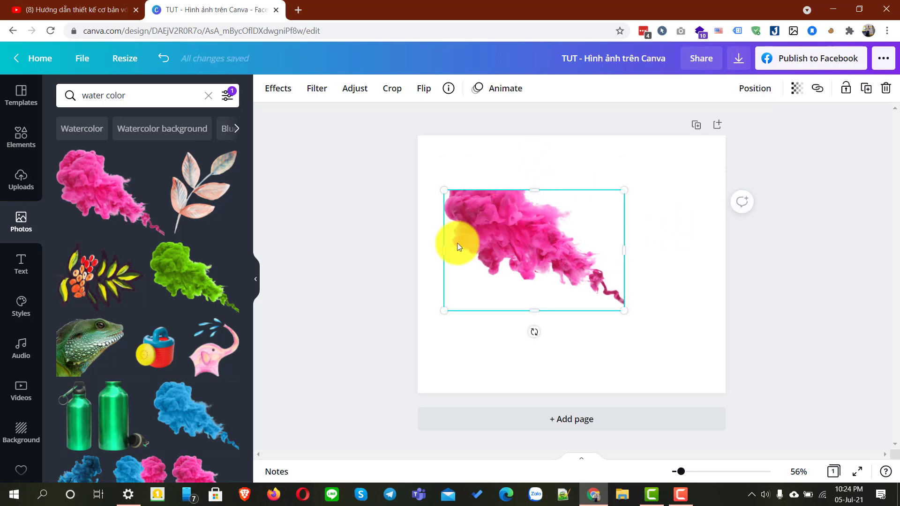
mouse_move(466, 247)
mouse_down()
mouse_move(558, 245)
mouse_move(468, 244)
mouse_up()
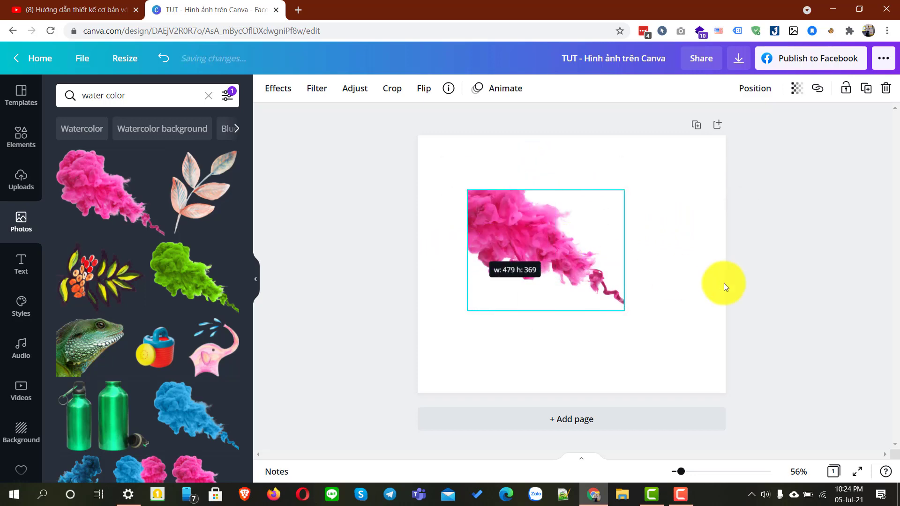
click(724, 284)
- Enlarge the cropped pink smoke image from its upper-right corner, and trim off the thin smoke tail on its right side
click(594, 263)
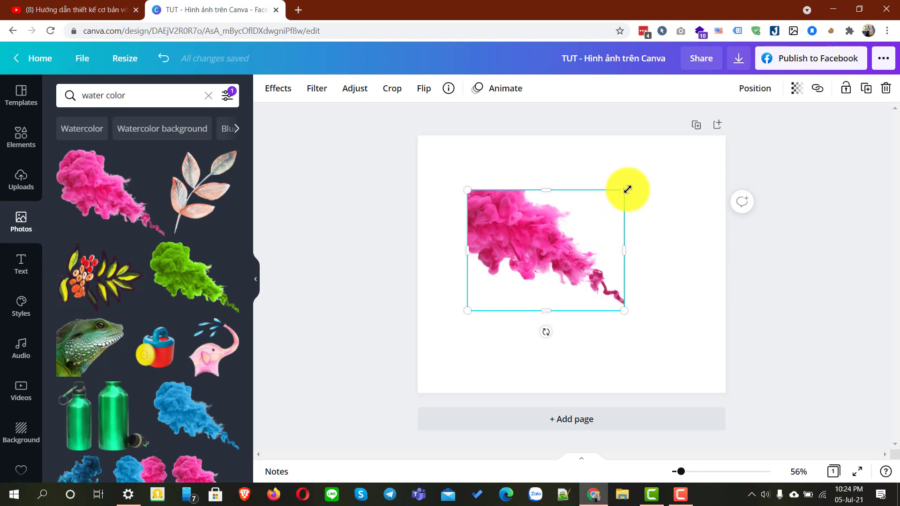
drag(627, 189, 674, 152)
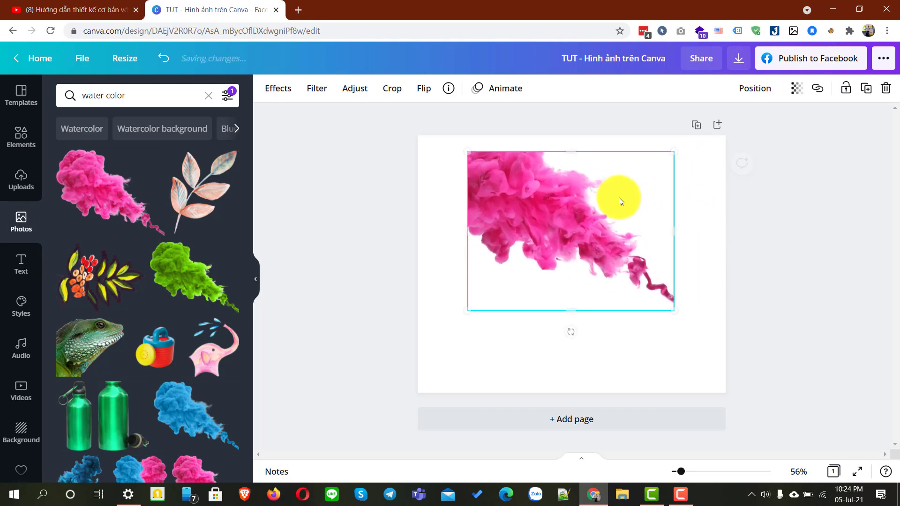
drag(673, 232, 620, 238)
click(789, 259)
- Replace the pink smoke image on the page with the green lizard cut-out
click(548, 225)
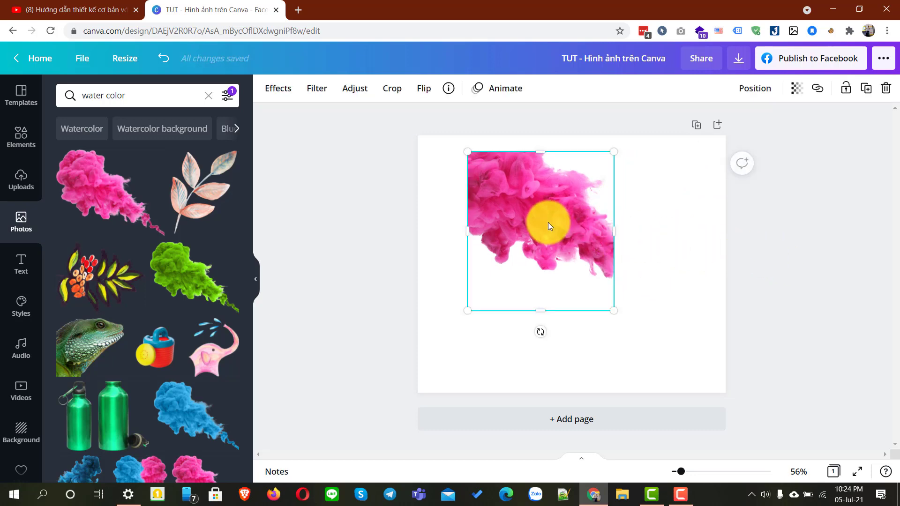
key(Delete)
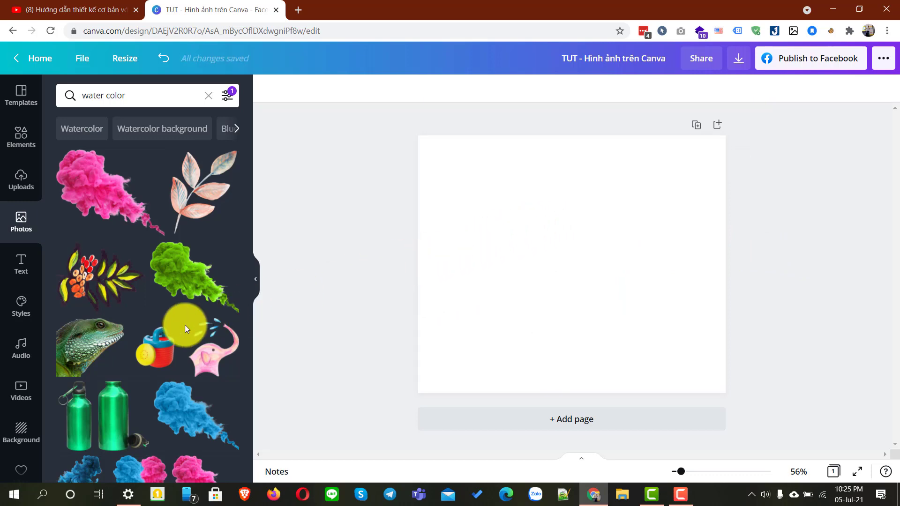
click(107, 352)
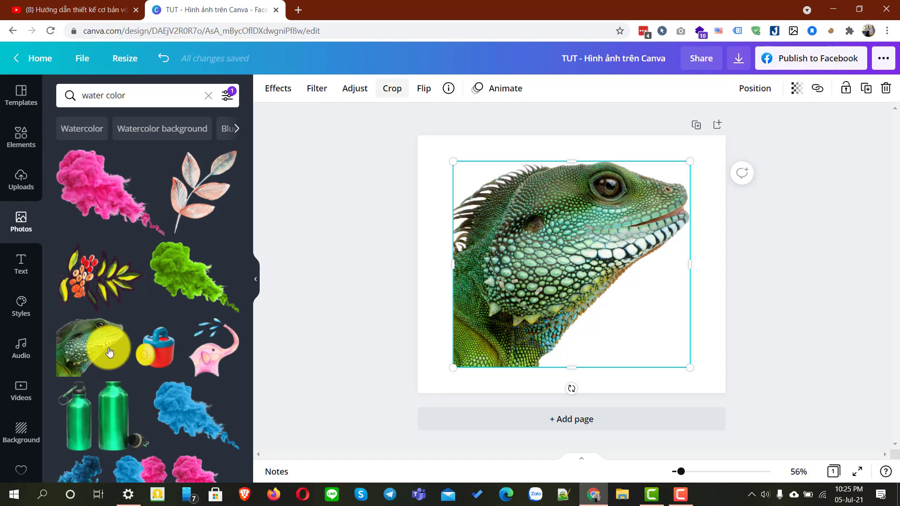
- Crop the lizard photo to a small frame around its eye, repositioning the picture inside the crop area
click(392, 90)
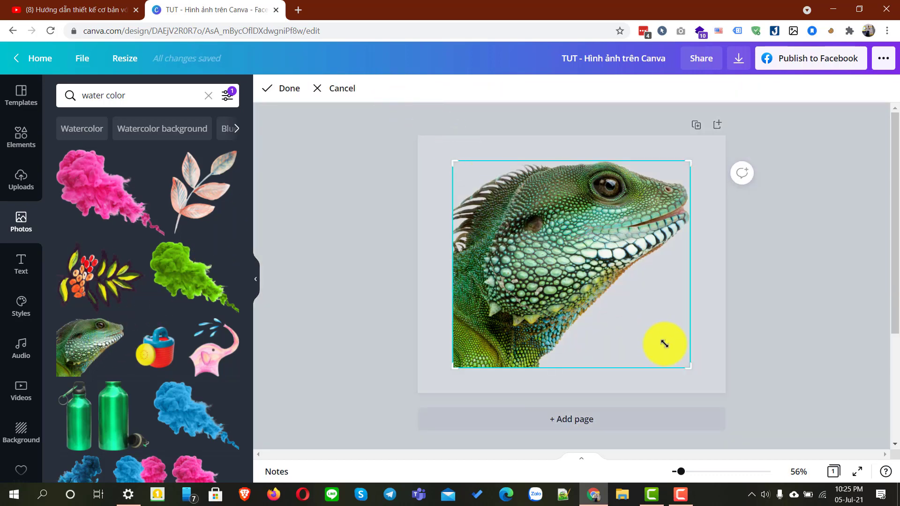
drag(687, 366, 623, 233)
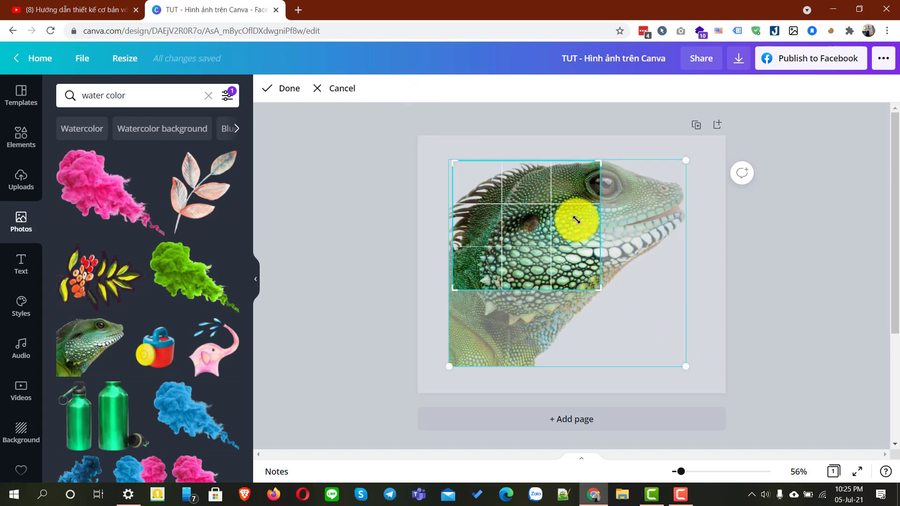
mouse_move(529, 206)
mouse_down()
mouse_move(586, 206)
mouse_move(514, 203)
mouse_move(516, 215)
mouse_up()
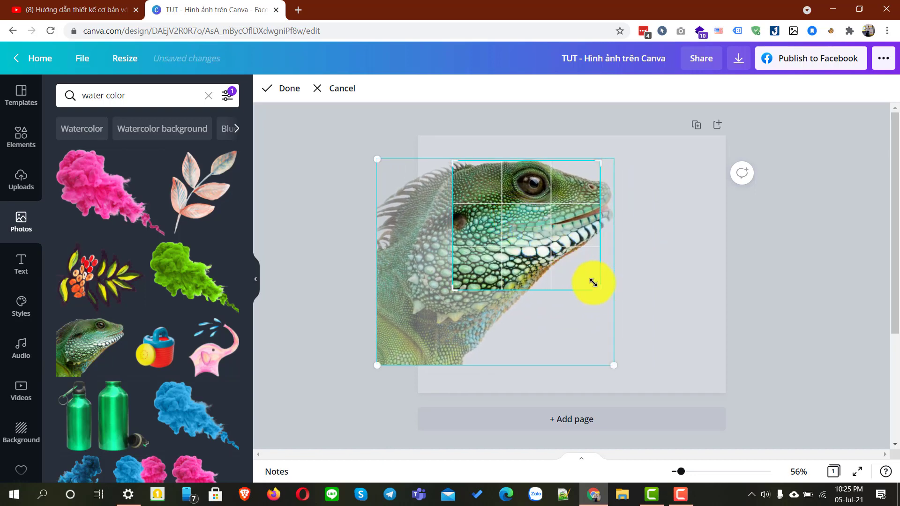
drag(588, 283, 548, 240)
drag(519, 201, 508, 210)
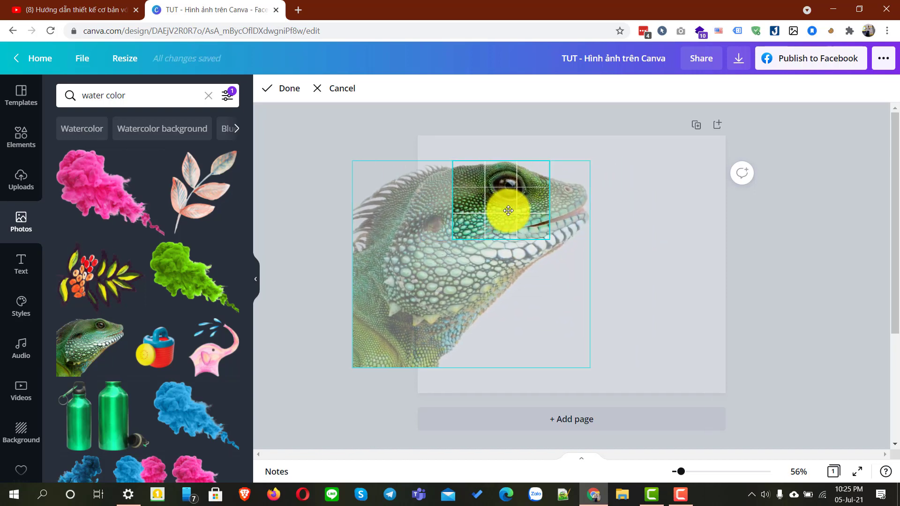
click(284, 88)
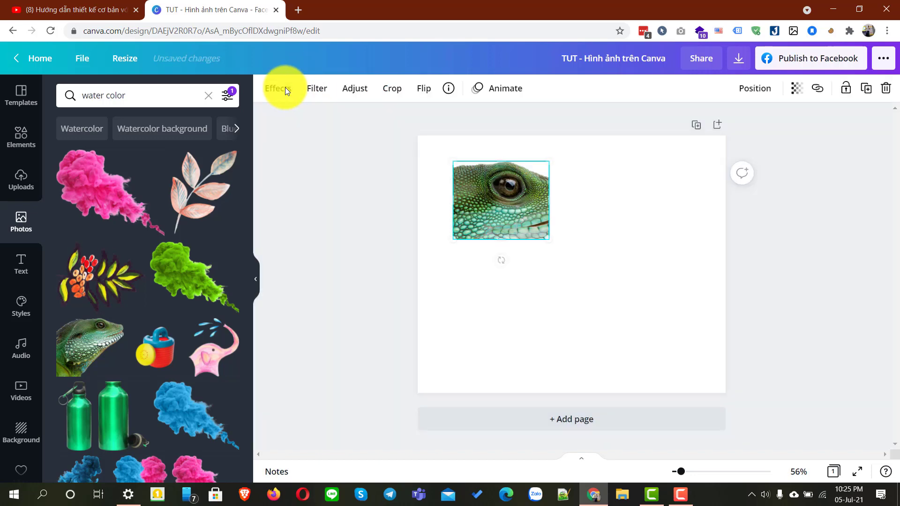
click(775, 283)
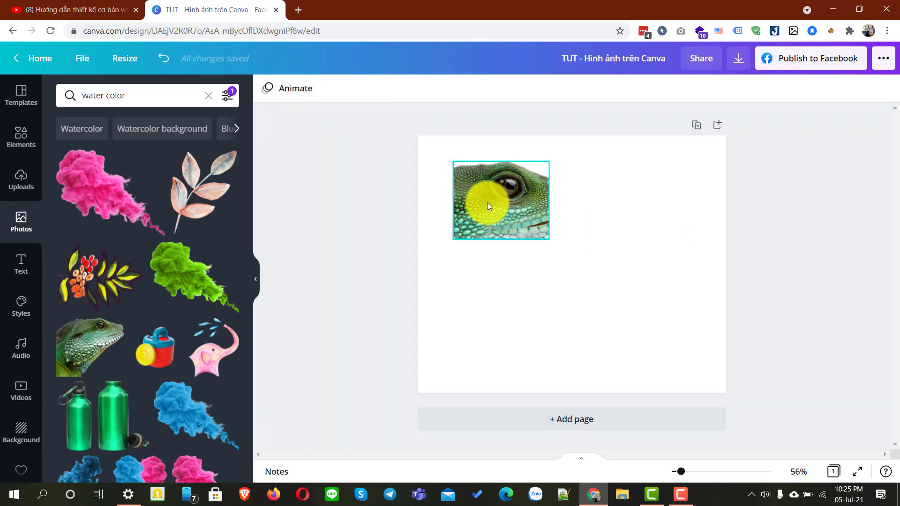
- Delete the cropped lizard photo from the page
click(517, 218)
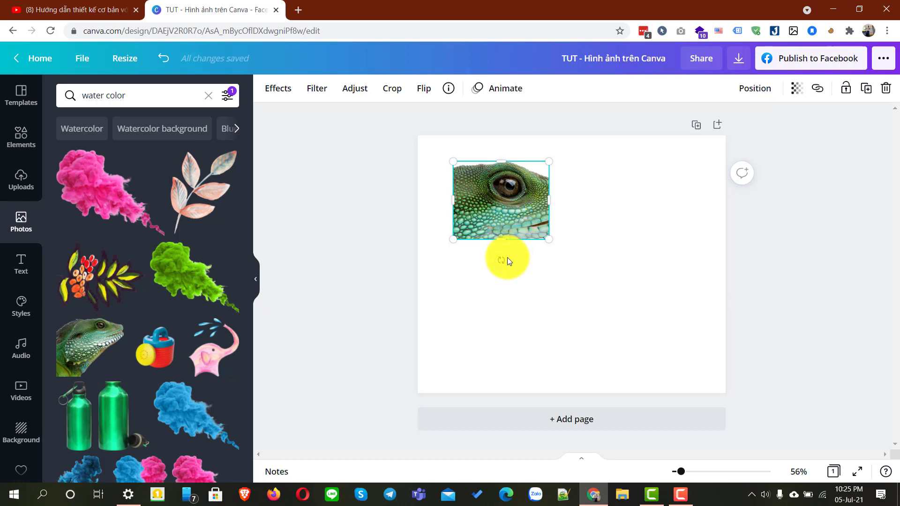
key(Delete)
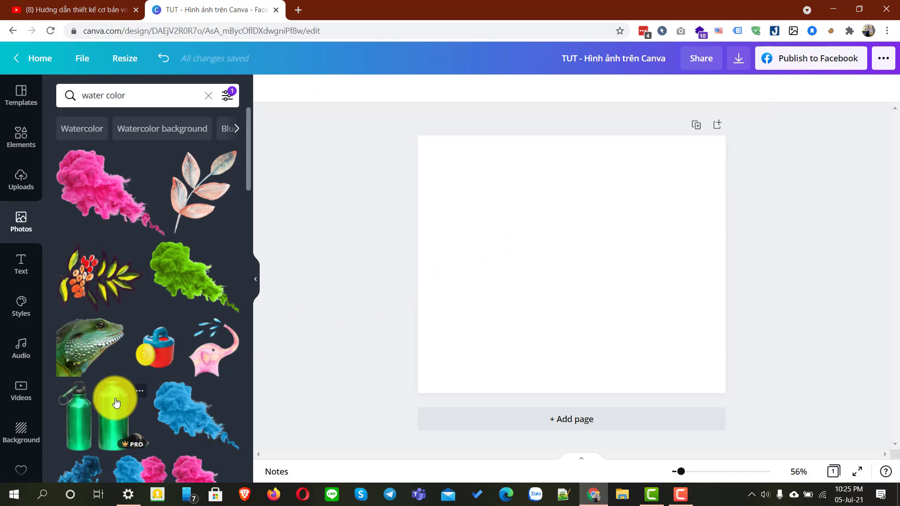
- Add the green water bottle cut-out with its cap to the page and flip it horizontally
click(115, 398)
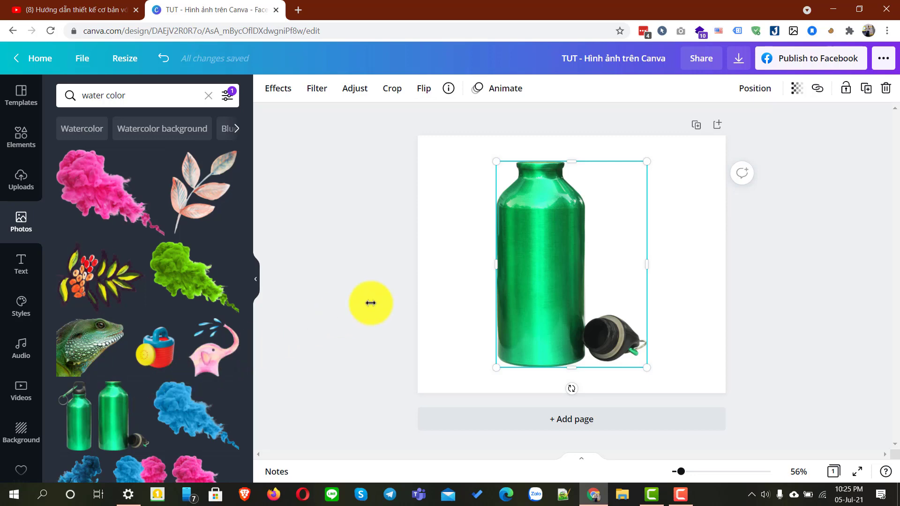
click(423, 87)
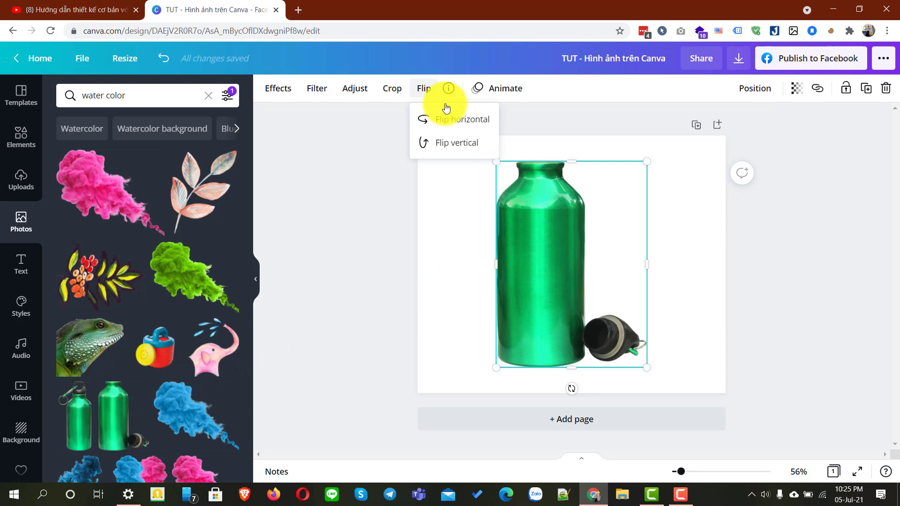
click(468, 127)
click(468, 127)
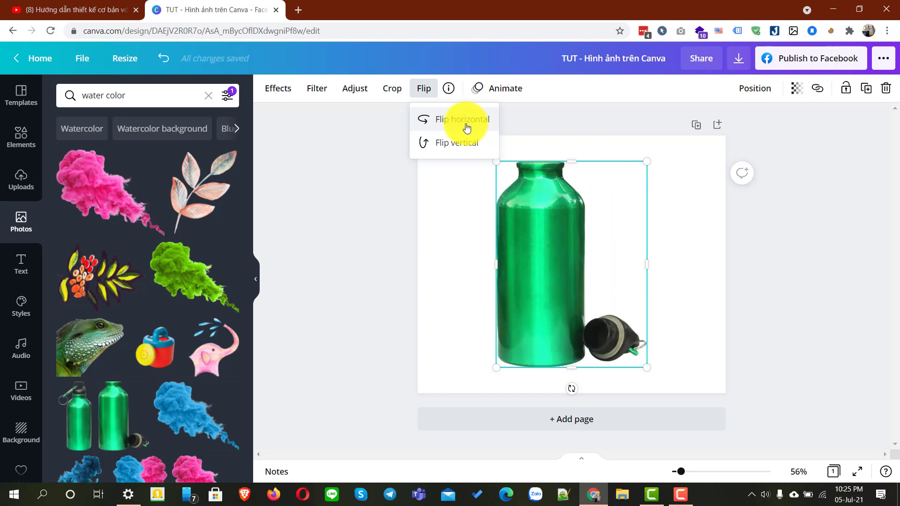
click(467, 129)
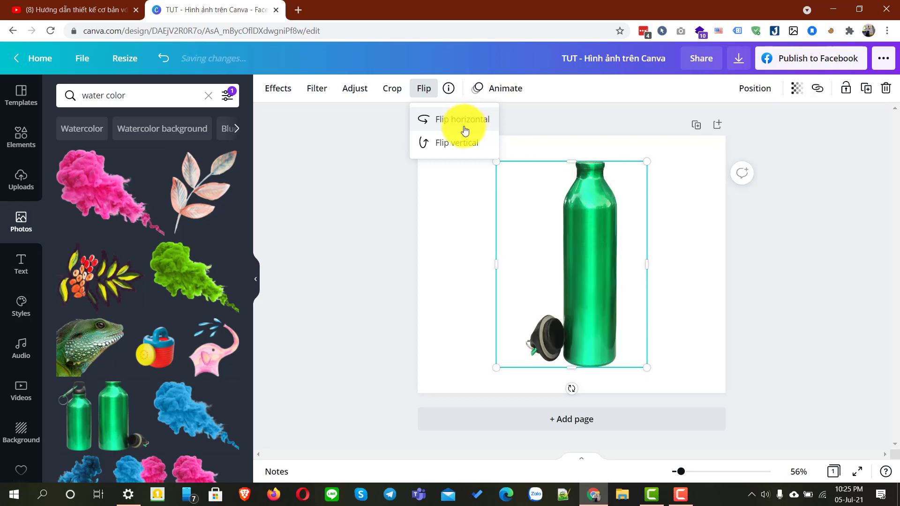
- Flip the bottle image vertically, and flip it again to stand upright
click(450, 149)
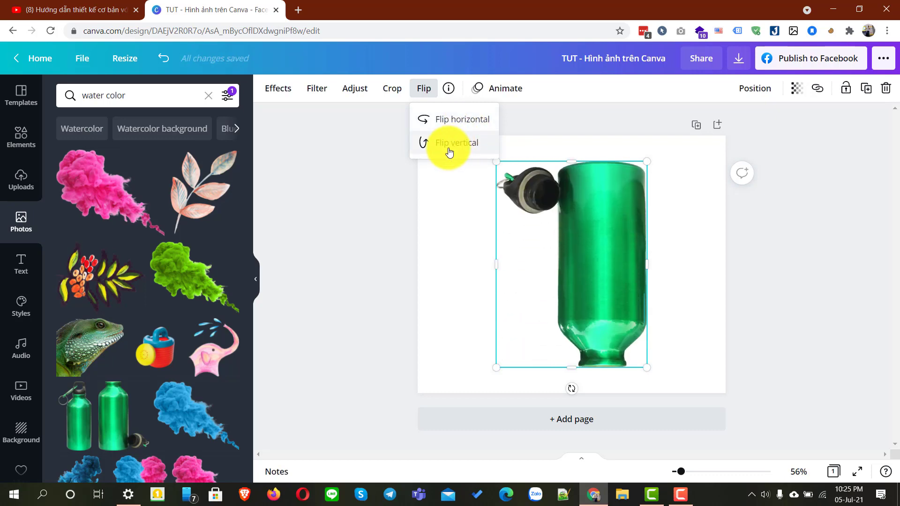
click(450, 150)
click(450, 150)
click(451, 150)
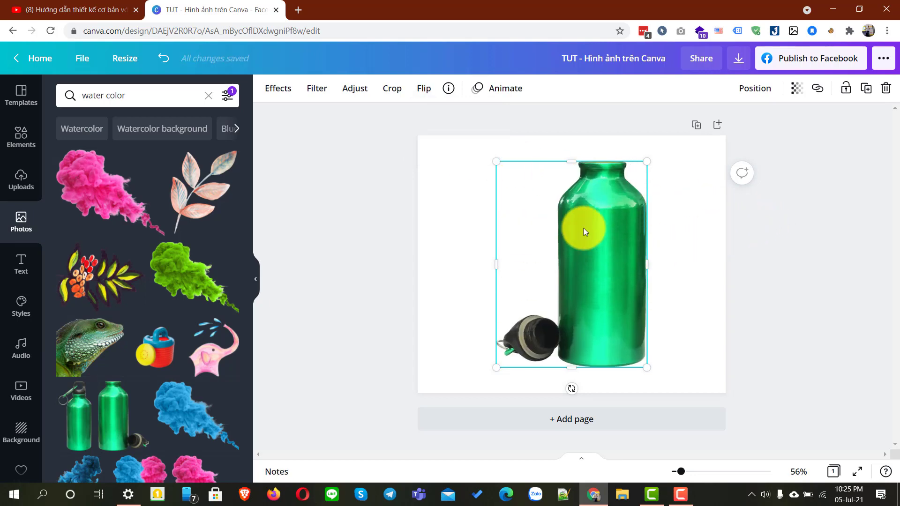
- View the bottle image's information card, and delete the bottle from the page
click(449, 92)
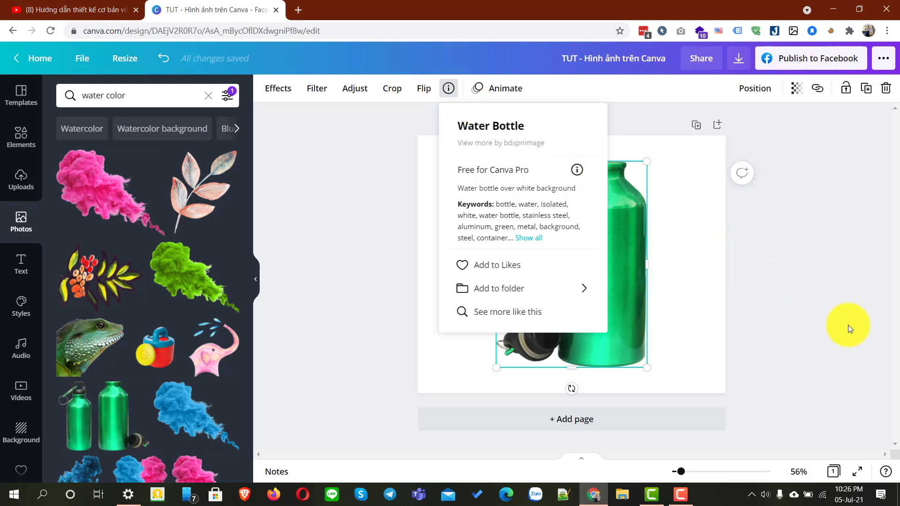
click(604, 297)
key(Delete)
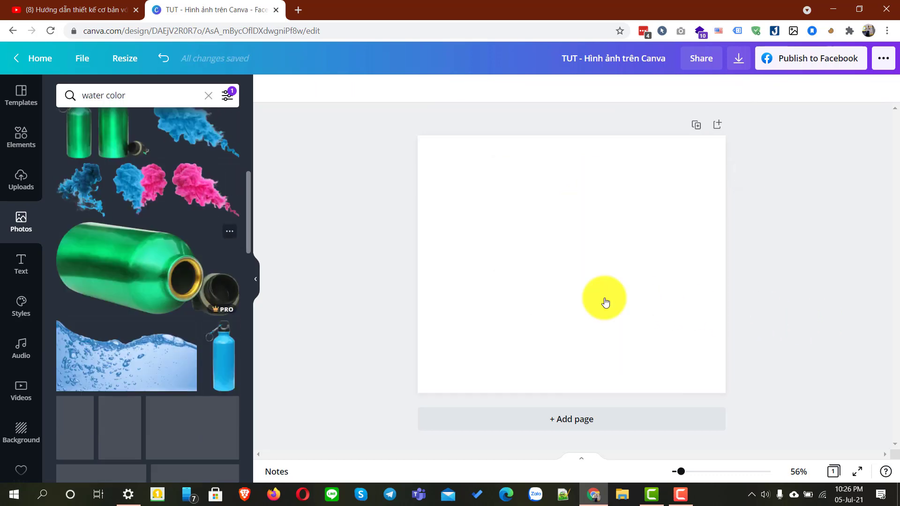
- Clear the water color search and all filters from the photo library
scroll(148, 295, down, 15)
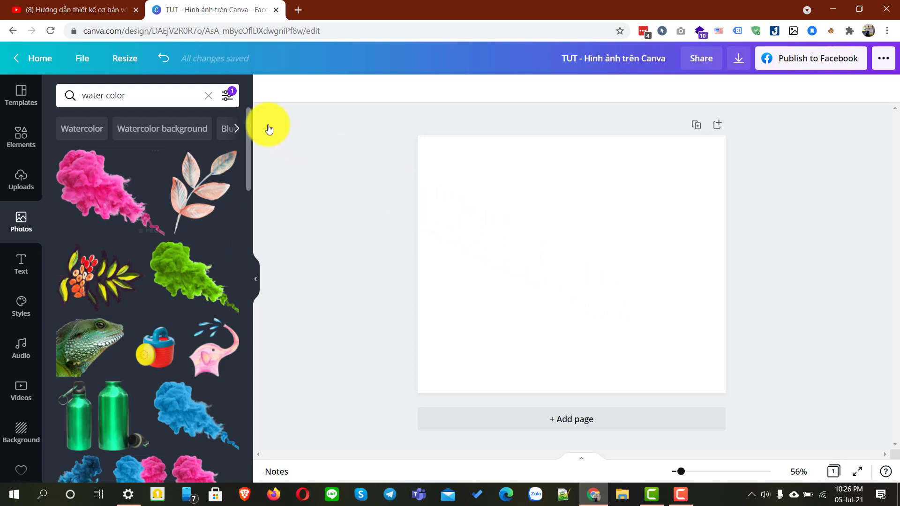
click(208, 95)
click(227, 95)
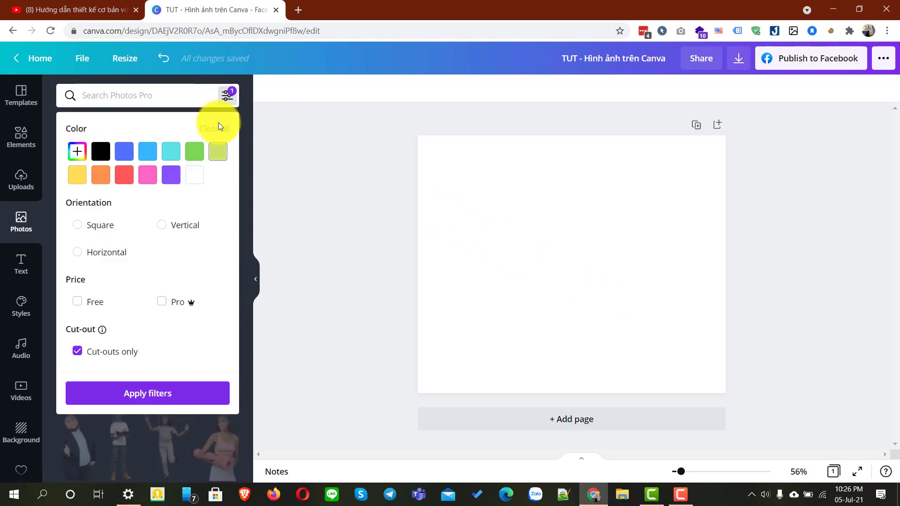
click(216, 136)
click(857, 294)
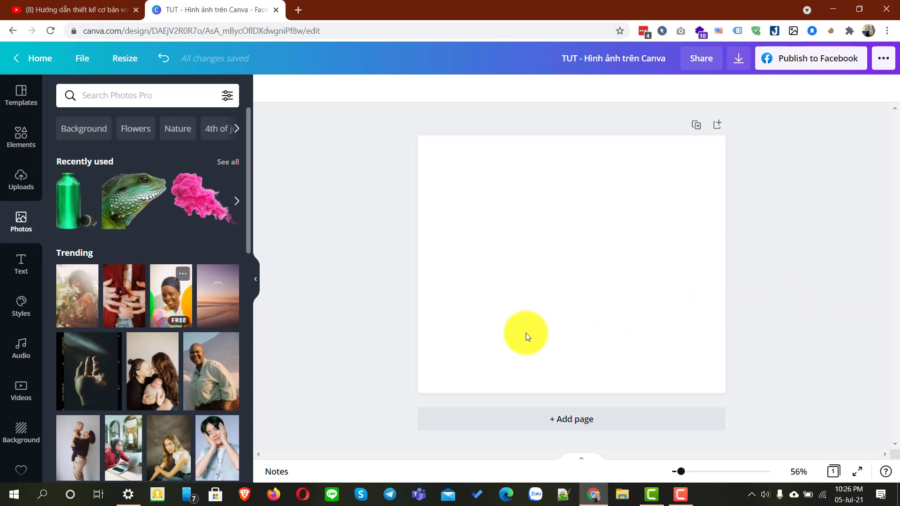
- Add the rainbow-coloured silhouette photo from the trending photos and set it as the page background
scroll(196, 378, down, 5)
scroll(195, 378, down, 1)
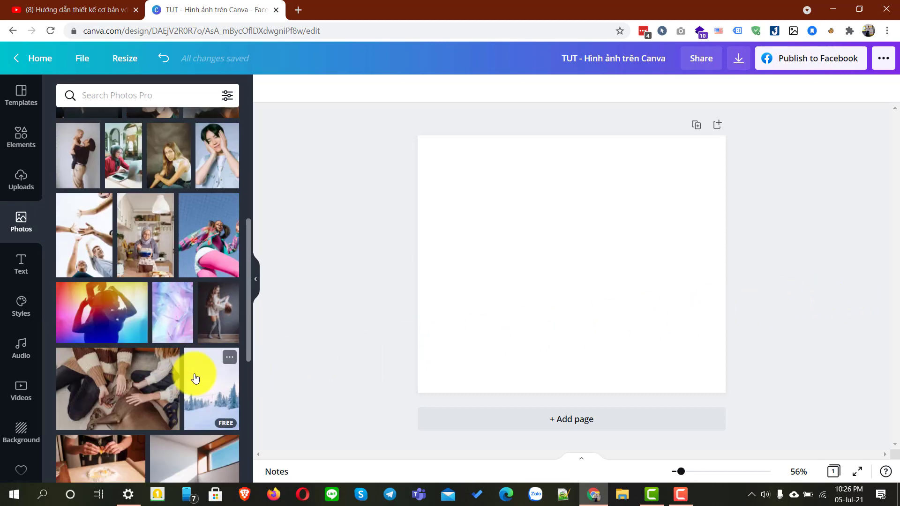
click(110, 325)
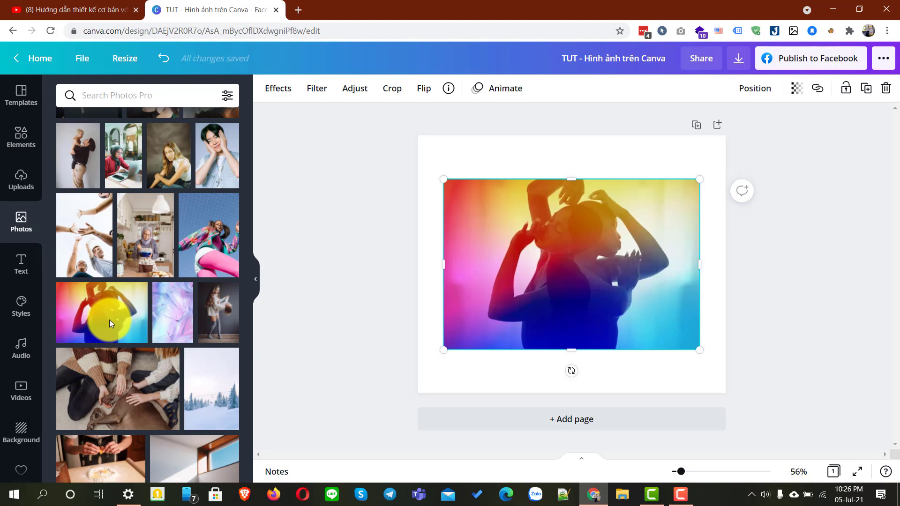
right_click(599, 276)
click(682, 466)
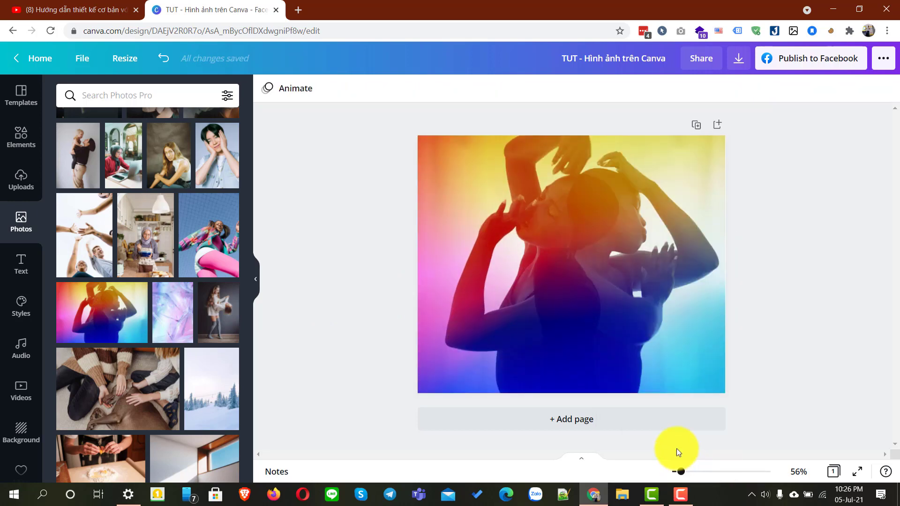
- Detach the rainbow photo from the background, and set it as the page background again
right_click(601, 241)
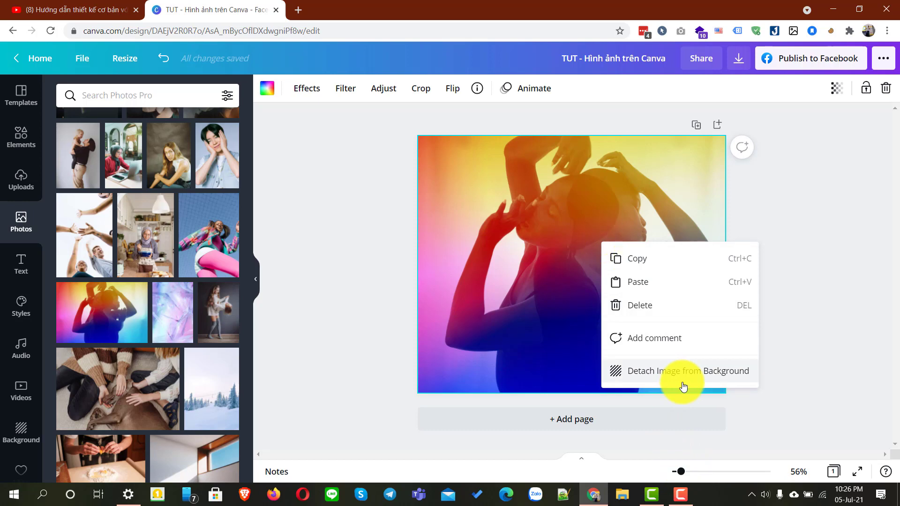
click(658, 375)
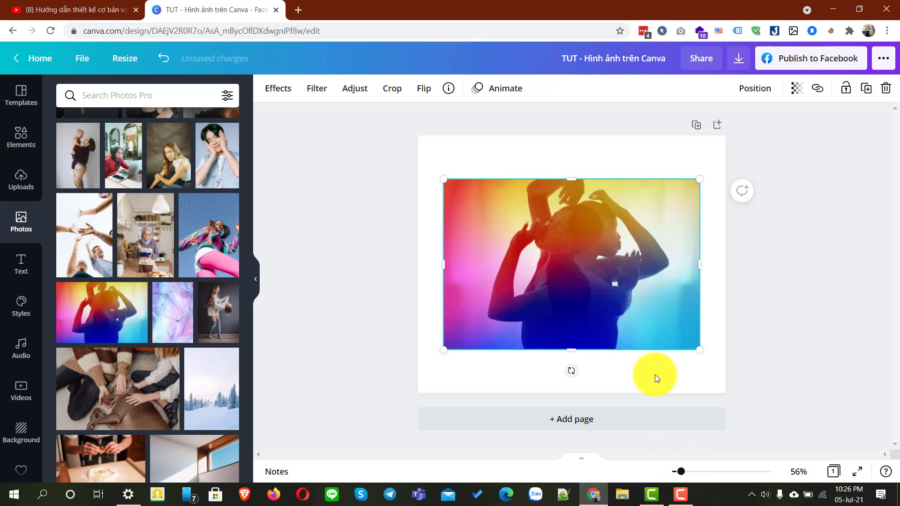
right_click(583, 256)
click(615, 462)
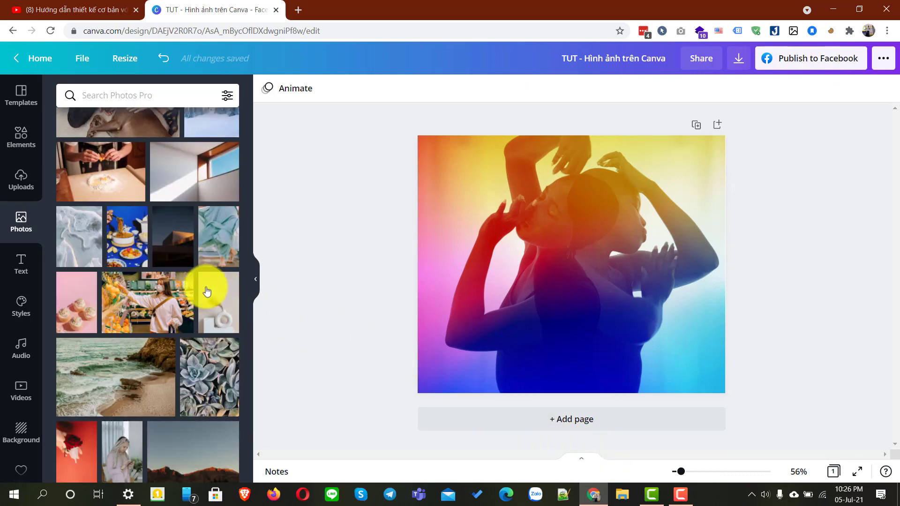
- Add the photo of the masked woman in a red sweater, and delete the rainbow background image behind it
scroll(116, 249, down, 5)
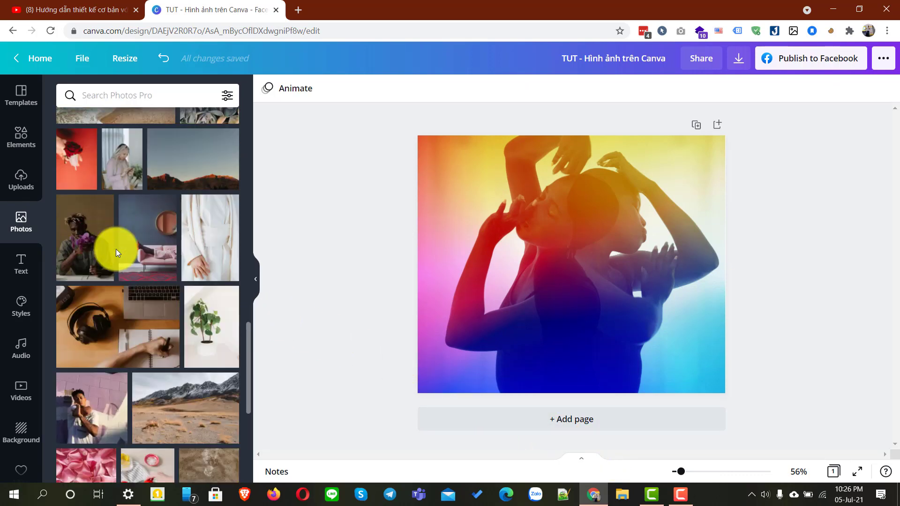
scroll(201, 304, down, 5)
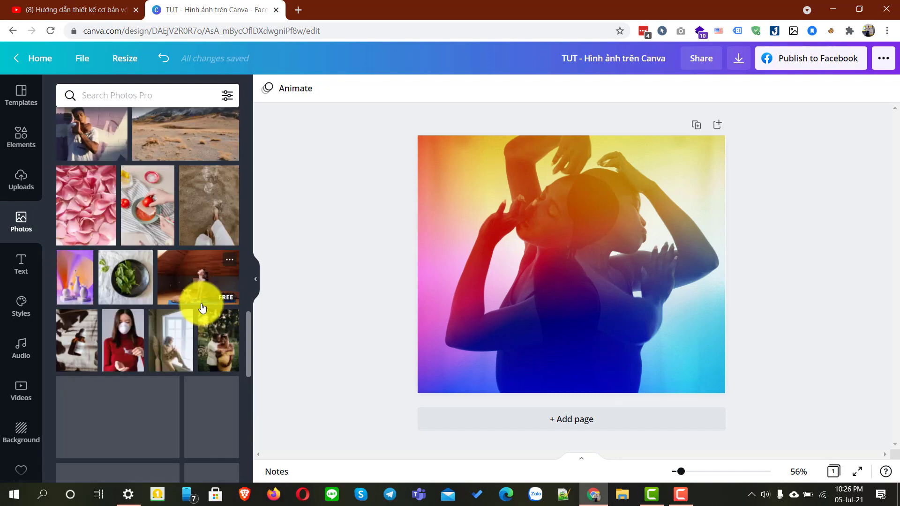
scroll(202, 304, down, 5)
scroll(201, 304, up, 5)
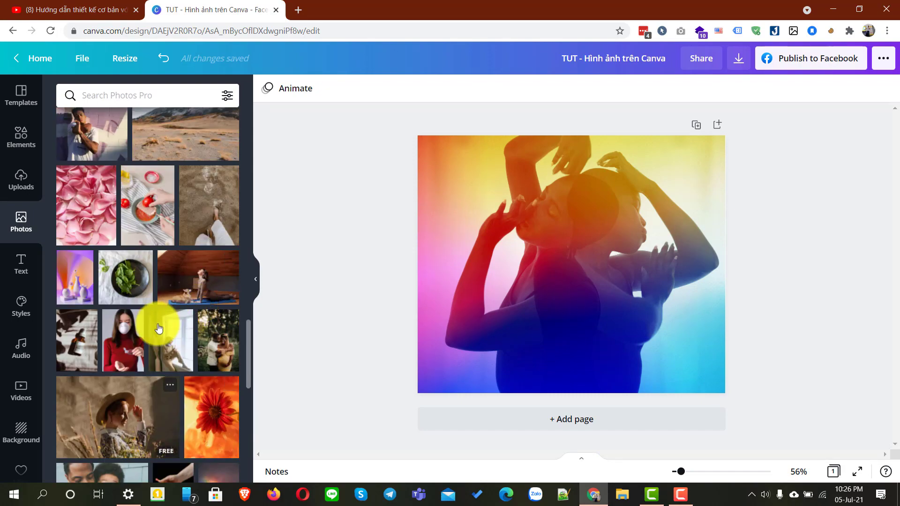
click(122, 342)
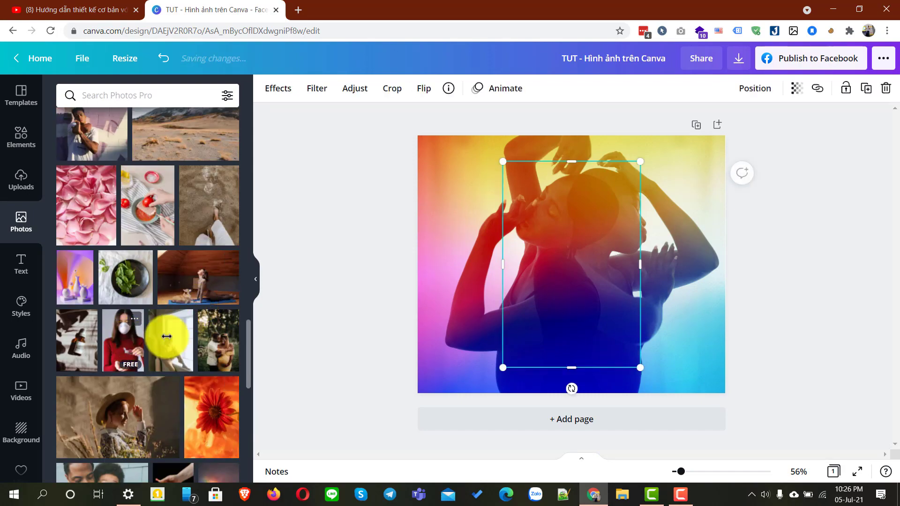
click(660, 303)
key(Delete)
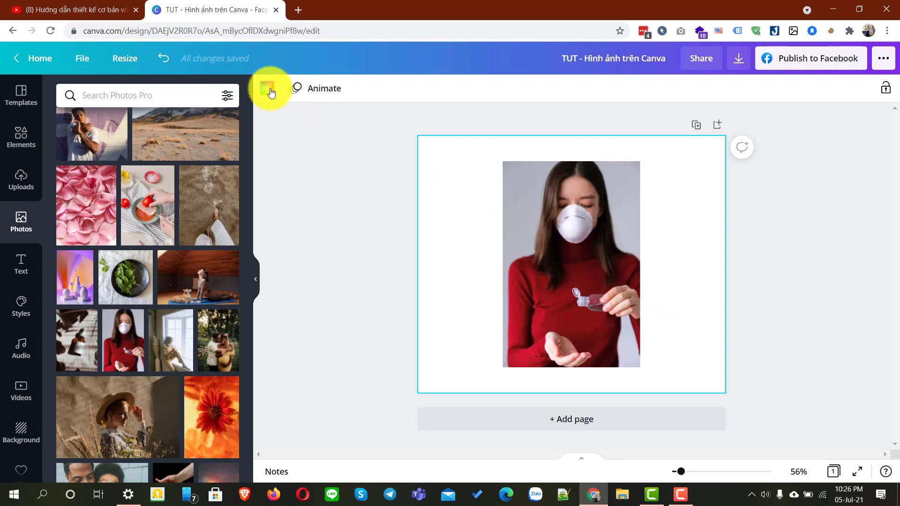
- Set the page background to the dark navy colour from The Deep Blue palette
click(269, 89)
click(195, 332)
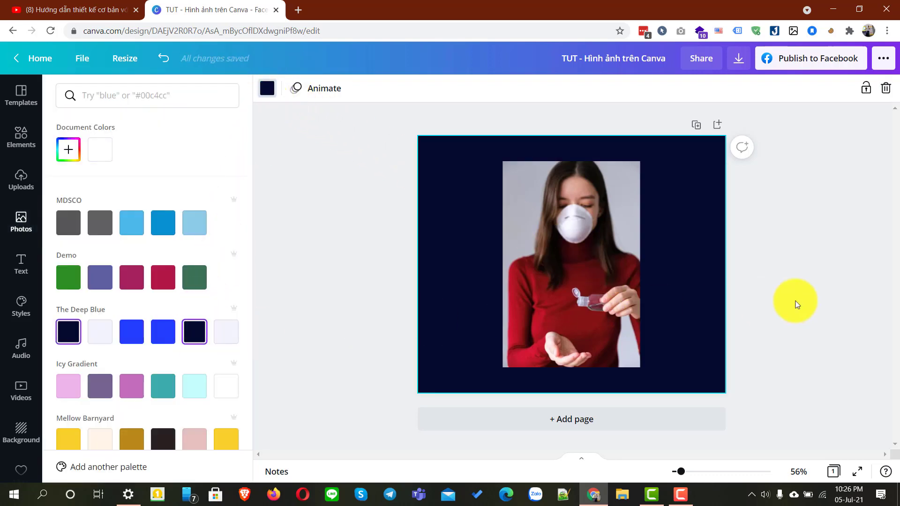
click(797, 305)
click(581, 259)
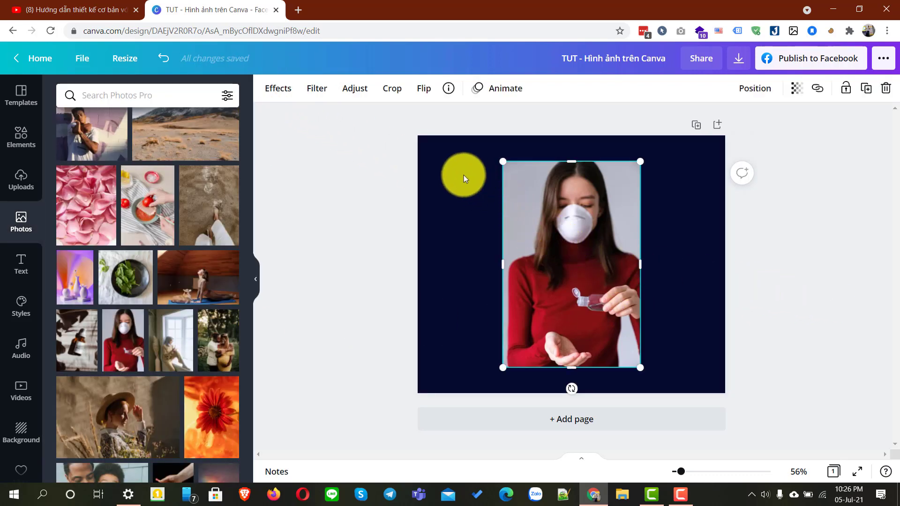
- Set the page background to the light blue colour from the MDSCO palette
click(443, 161)
click(267, 90)
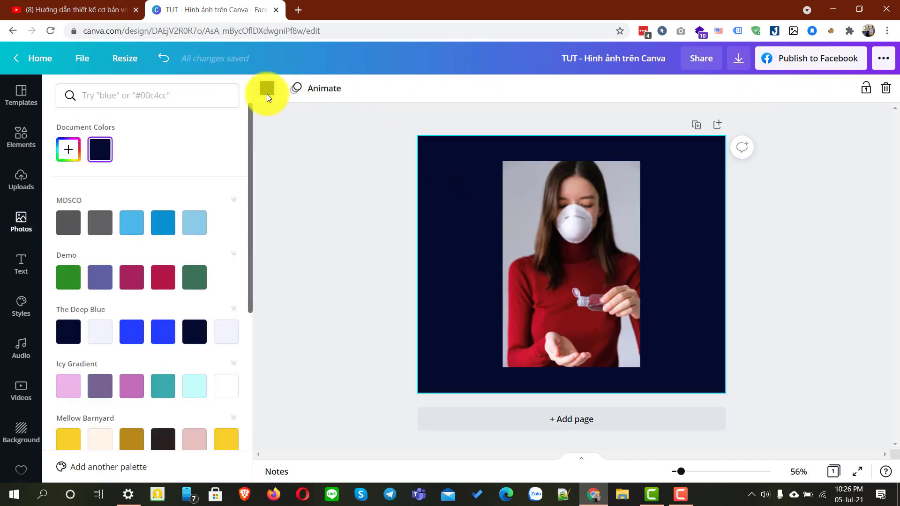
click(195, 228)
click(787, 316)
- Remove the grey backdrop from the masked woman's photo with Background Remover
click(528, 198)
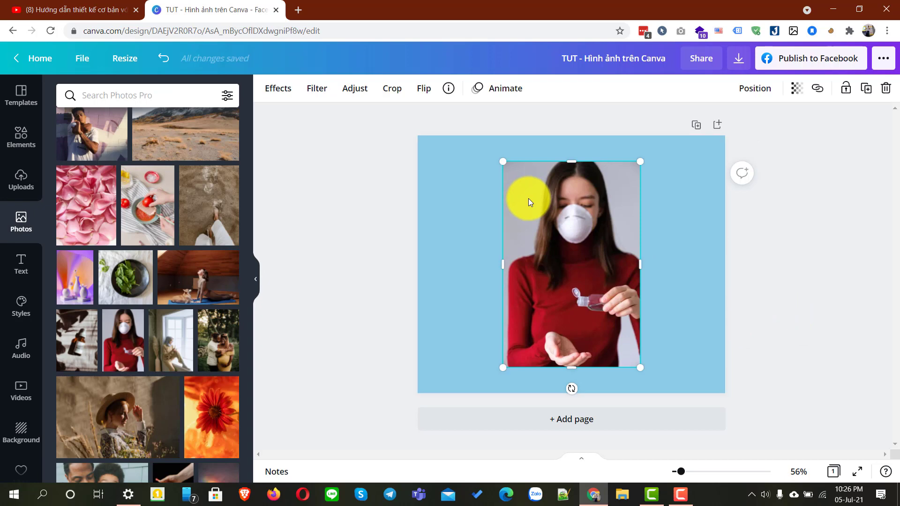
click(277, 96)
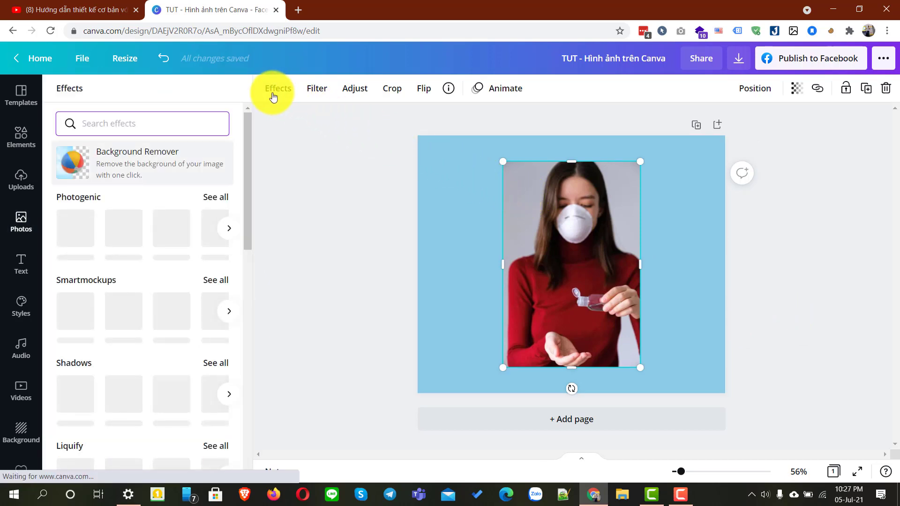
click(120, 168)
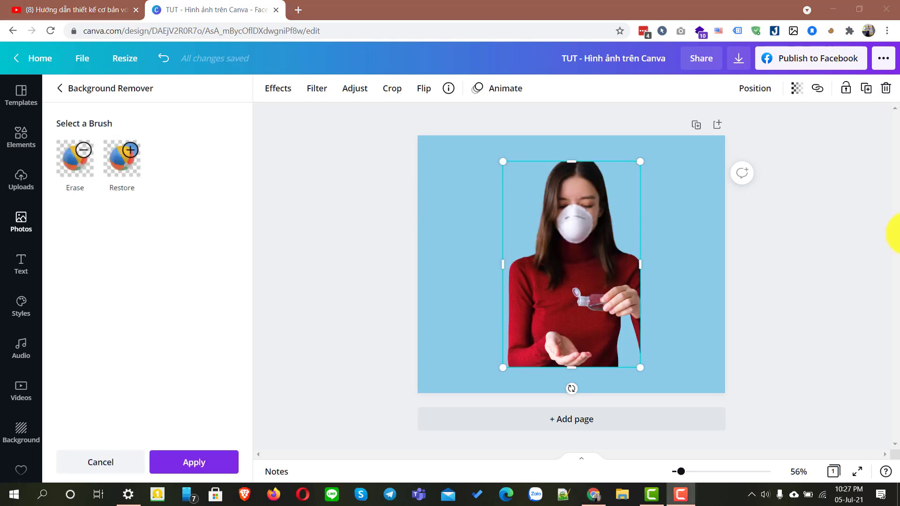
click(827, 238)
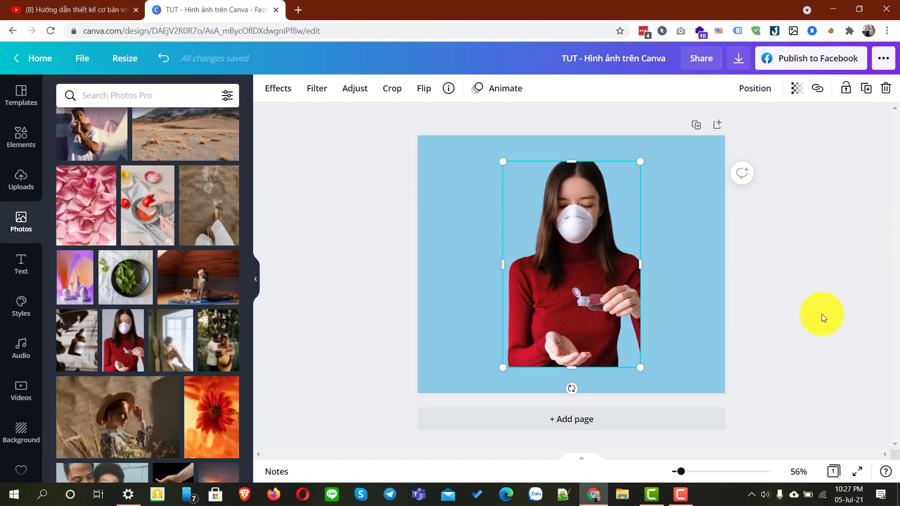
- Move the masked woman's cut-out to the page's lower-left corner and crop in its right edge
click(822, 314)
click(632, 307)
click(730, 325)
click(592, 290)
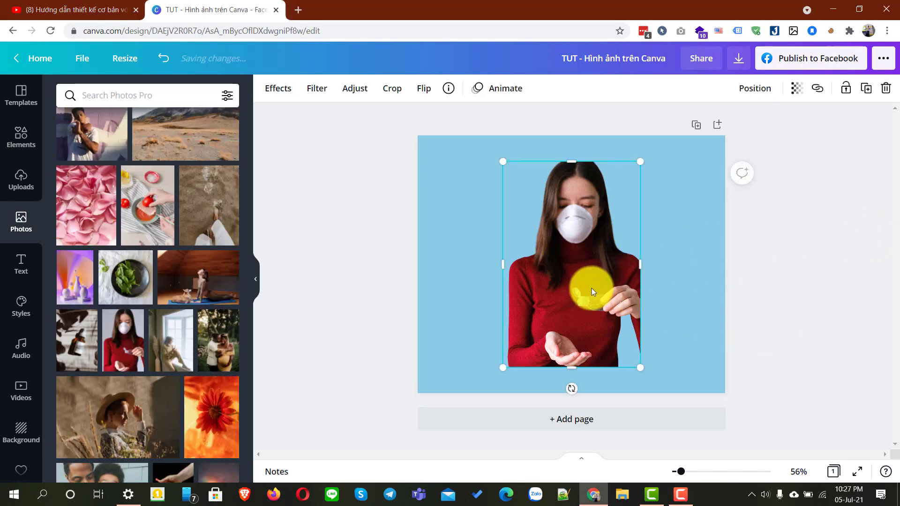
drag(597, 308, 512, 328)
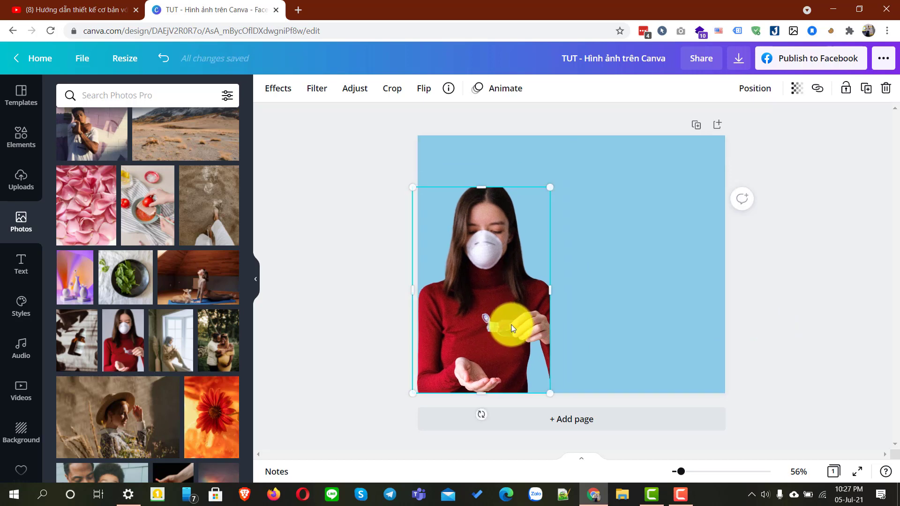
drag(548, 290, 528, 297)
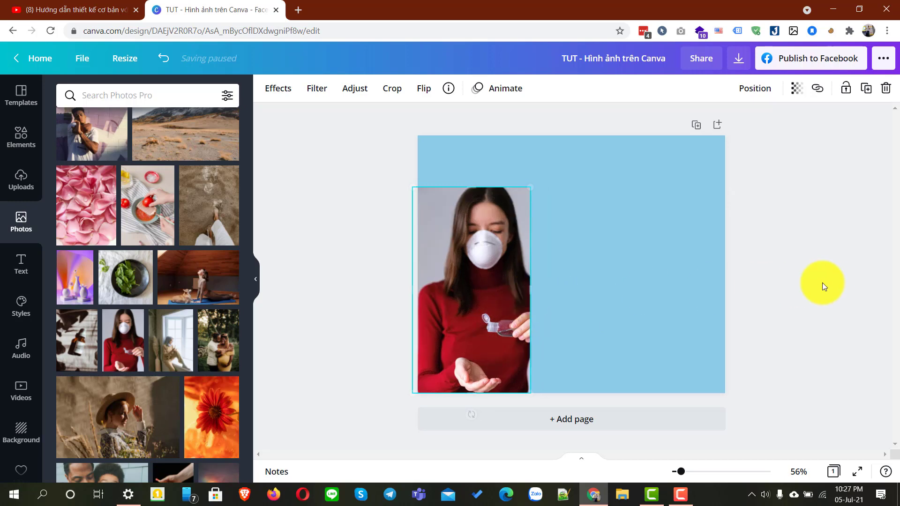
- Replace the masked woman's photo on the page with the trending photo of a woman holding up a child
click(808, 284)
click(502, 271)
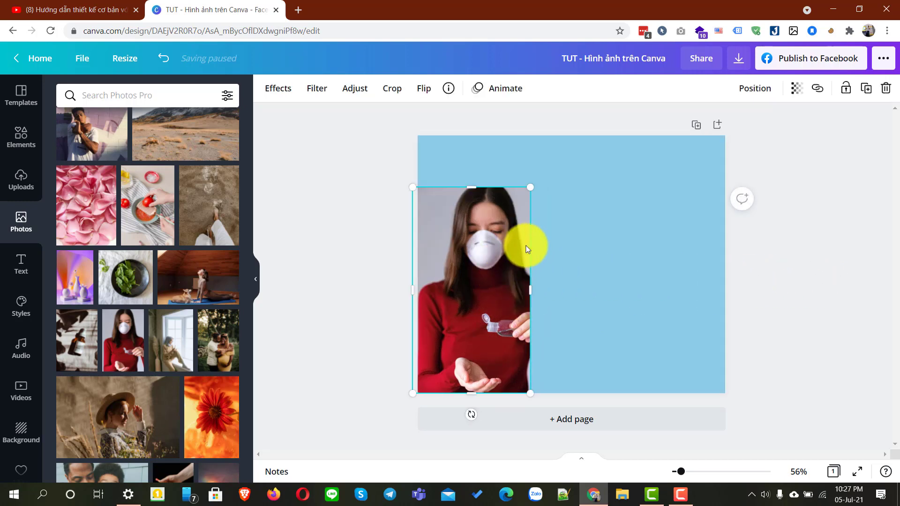
key(Delete)
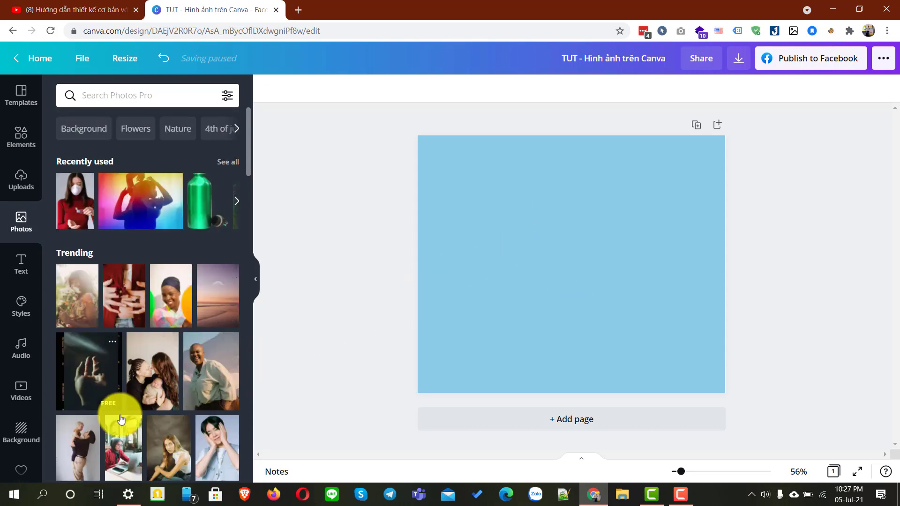
click(71, 440)
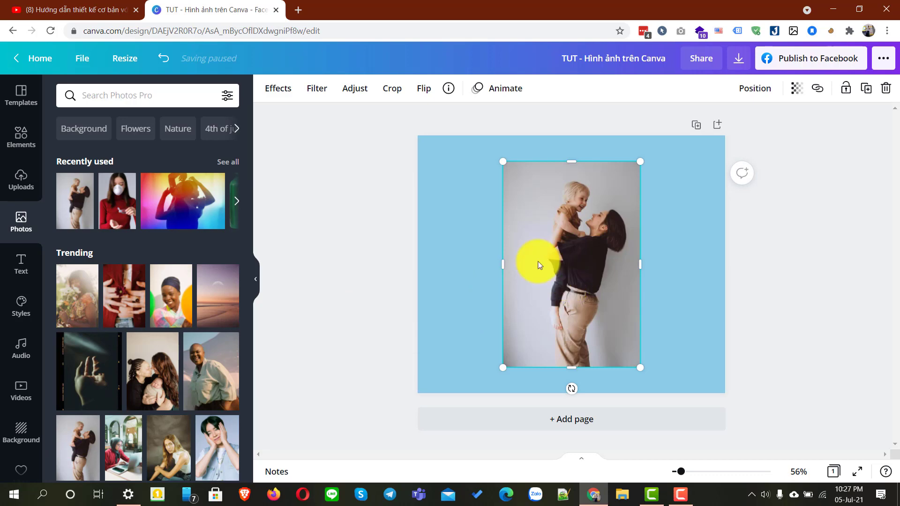
- Examine the full range of Photogenic effects available for the photo of the woman holding up a child
click(279, 91)
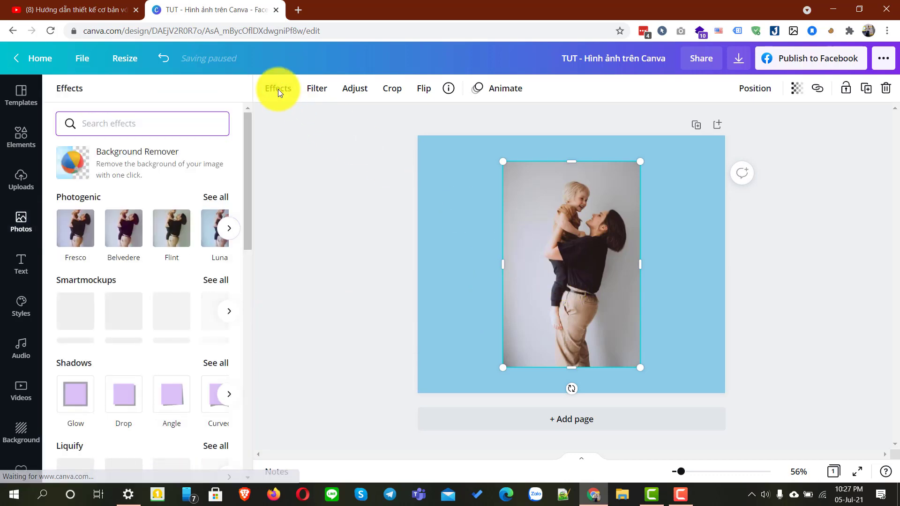
click(217, 196)
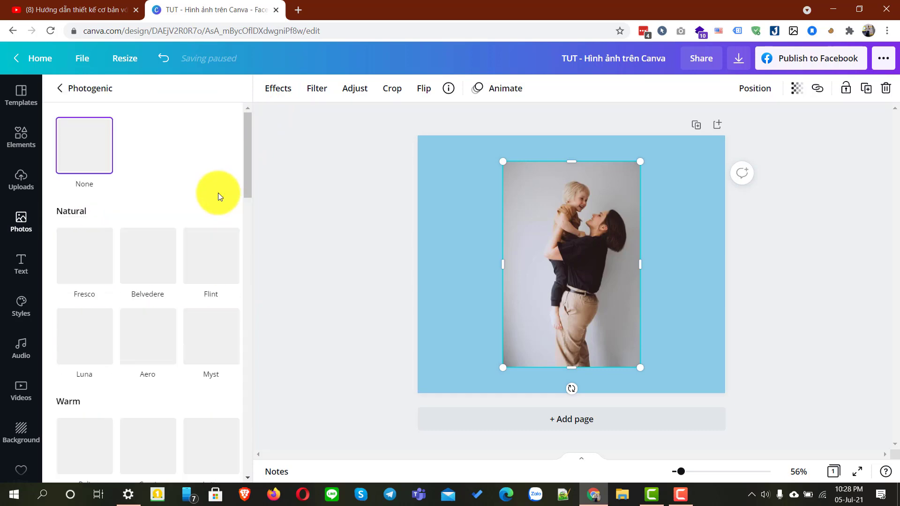
scroll(217, 347, down, 5)
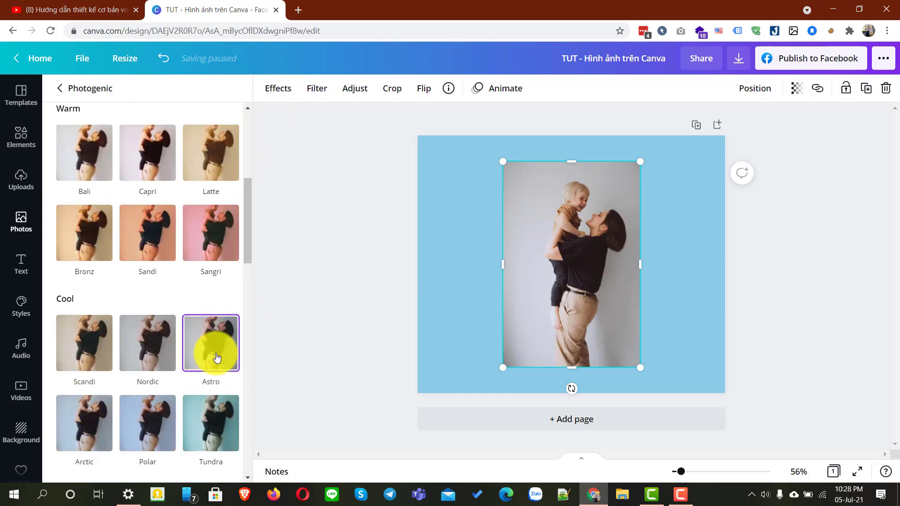
scroll(216, 353, down, 4)
scroll(216, 357, up, 4)
scroll(216, 357, up, 7)
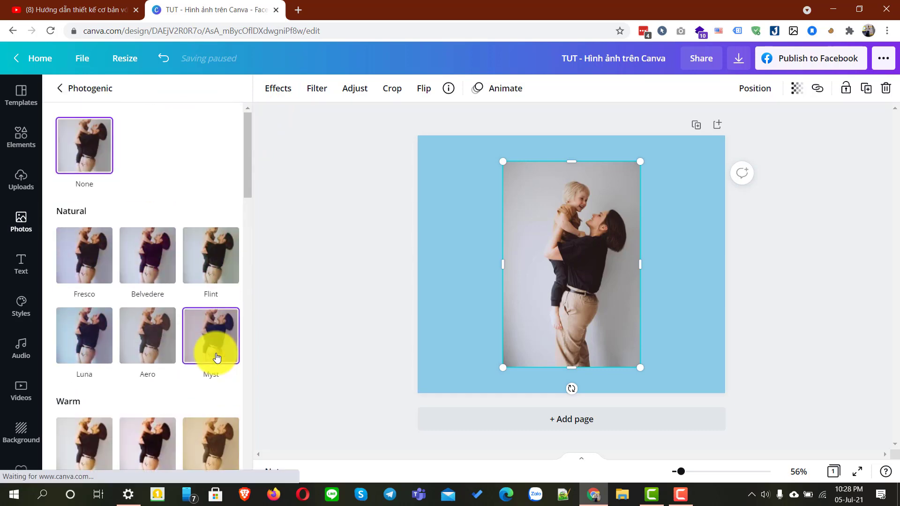
scroll(216, 357, down, 12)
scroll(193, 370, down, 10)
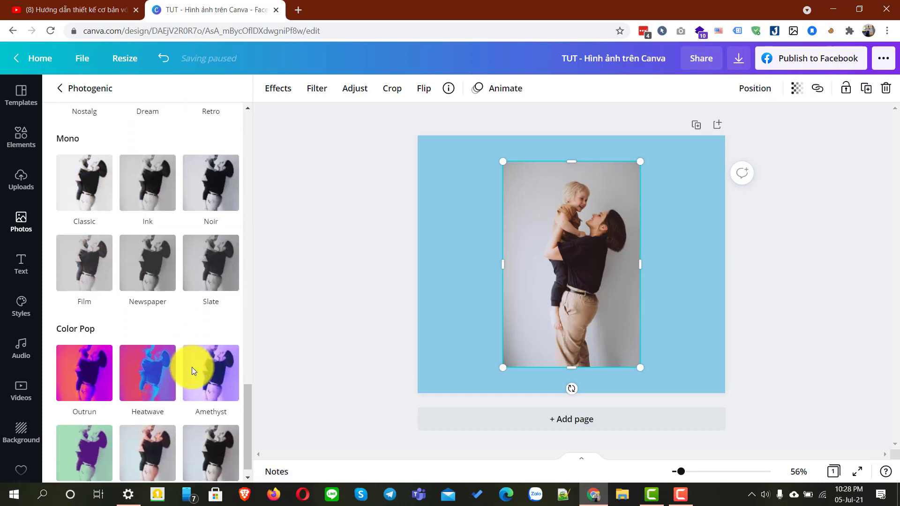
scroll(192, 371, up, 14)
scroll(193, 368, up, 6)
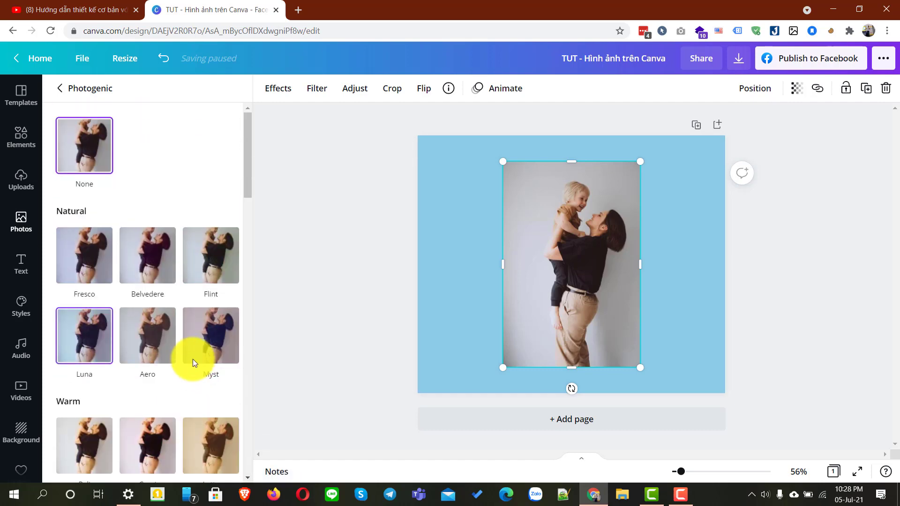
- Try the Sangri effect from the Warm Photogenic group on the photo and return to the effects overview
scroll(197, 328, down, 5)
click(210, 228)
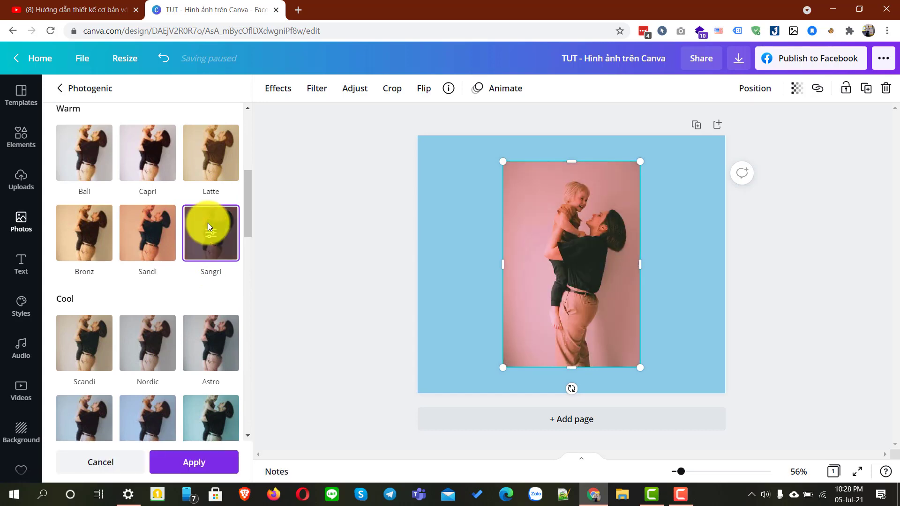
scroll(140, 169, up, 6)
click(60, 89)
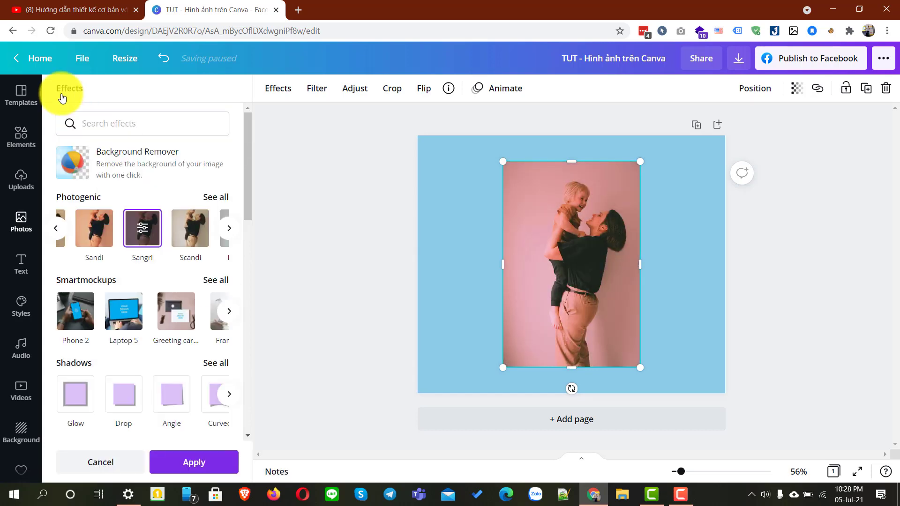
- Give the photo of the woman and child a Glow shadow from the full Shadows collection
scroll(245, 254, down, 2)
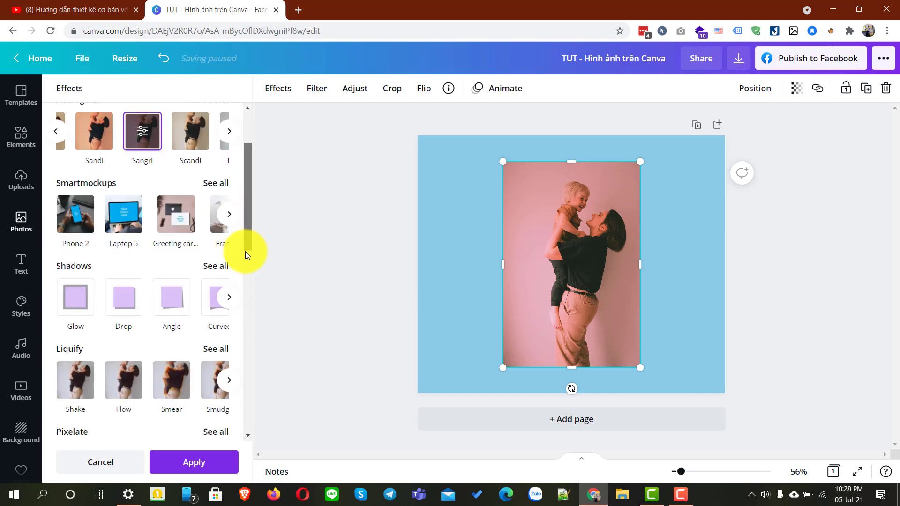
scroll(246, 255, down, 2)
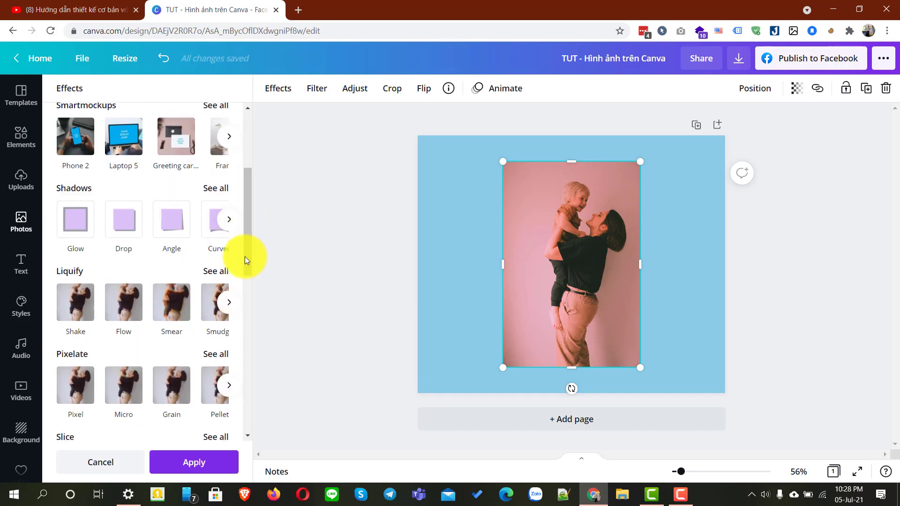
click(79, 240)
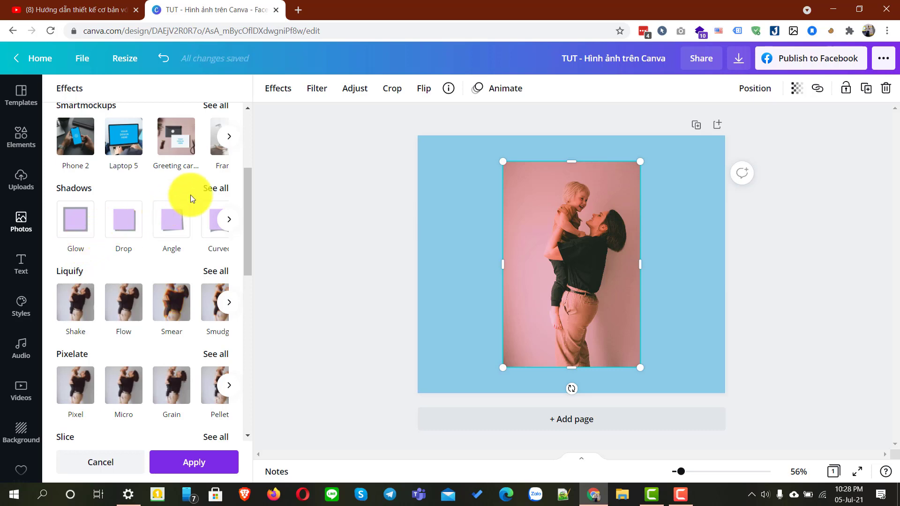
click(215, 188)
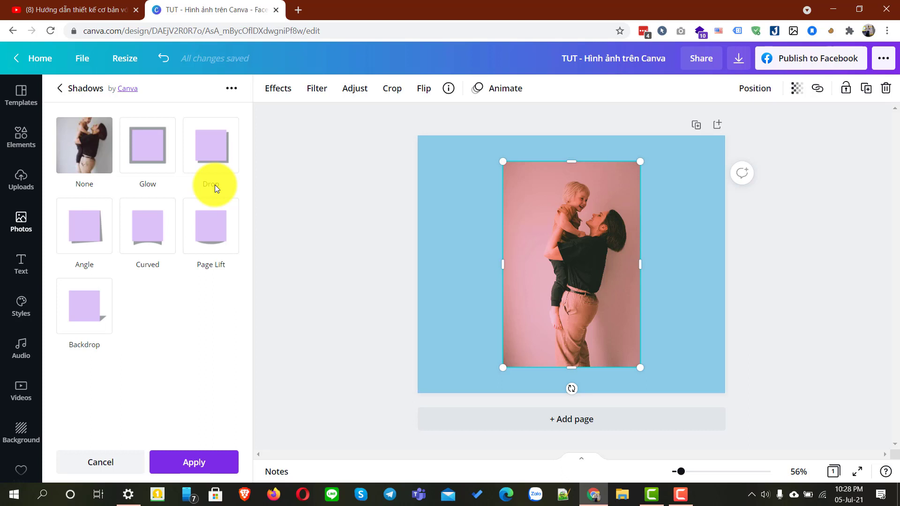
click(155, 165)
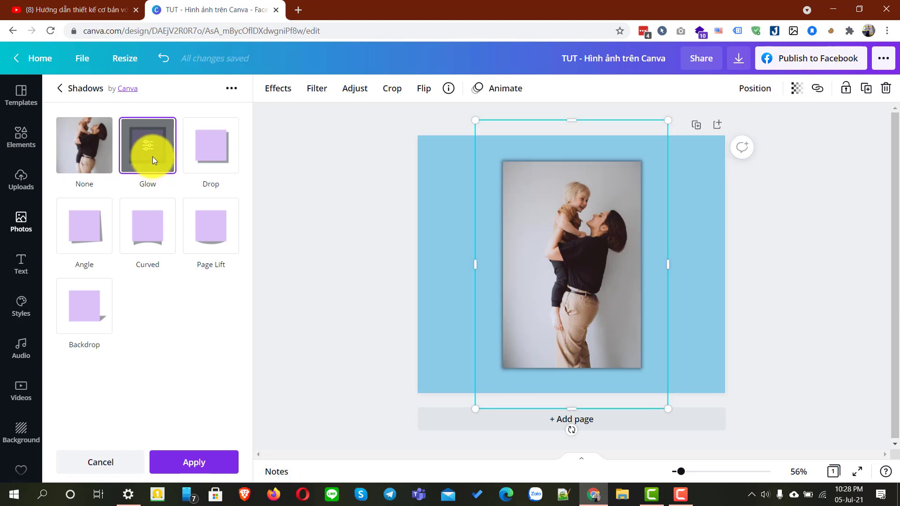
- Set the Glow shadow's colour to the red from the Default Colors
click(148, 149)
click(228, 245)
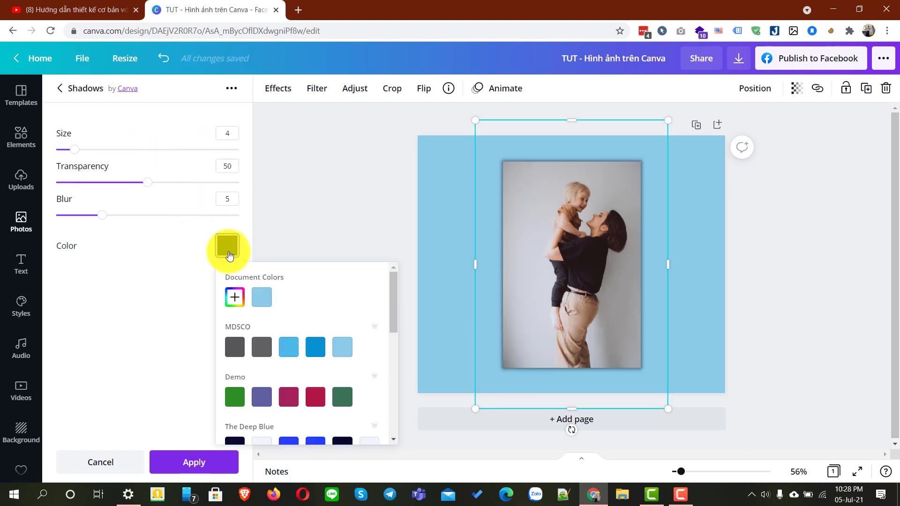
click(315, 400)
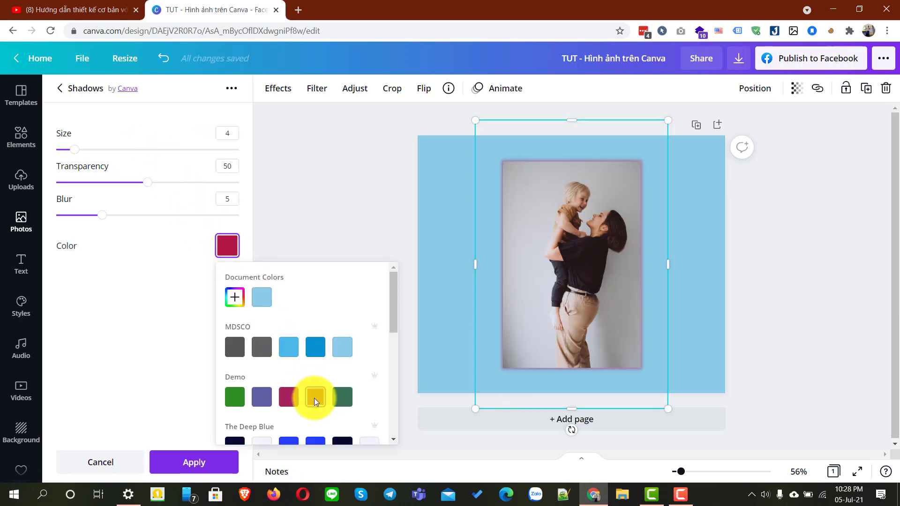
scroll(298, 394, down, 5)
click(235, 381)
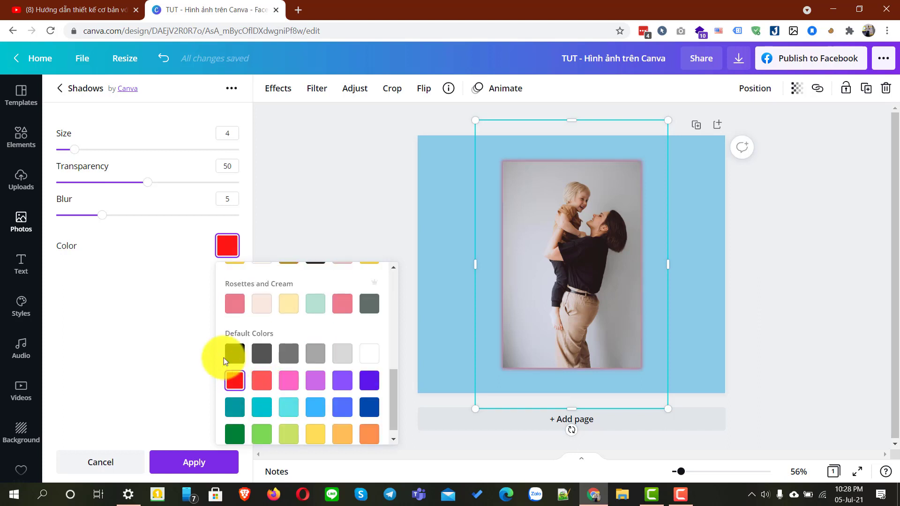
- Set the Glow shadow's size to 29, transparency to 54 and blur to 14
drag(73, 151, 190, 162)
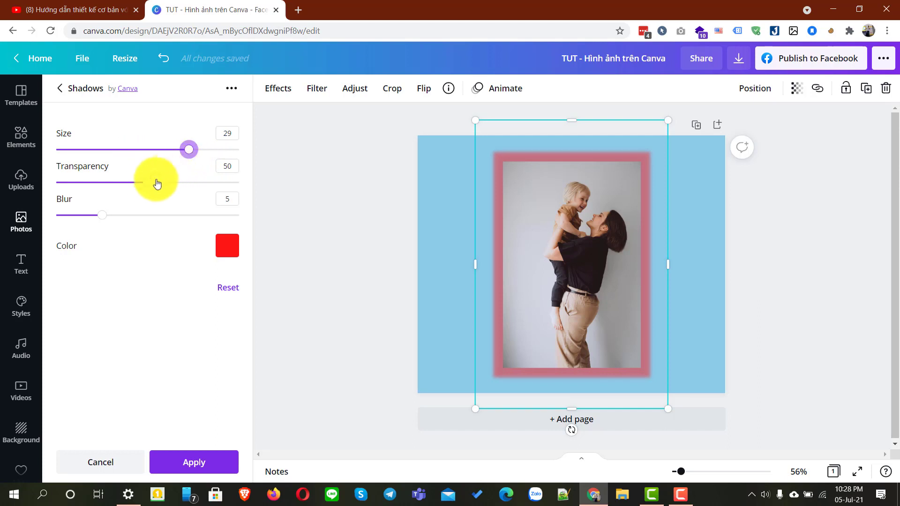
drag(148, 188, 310, 191)
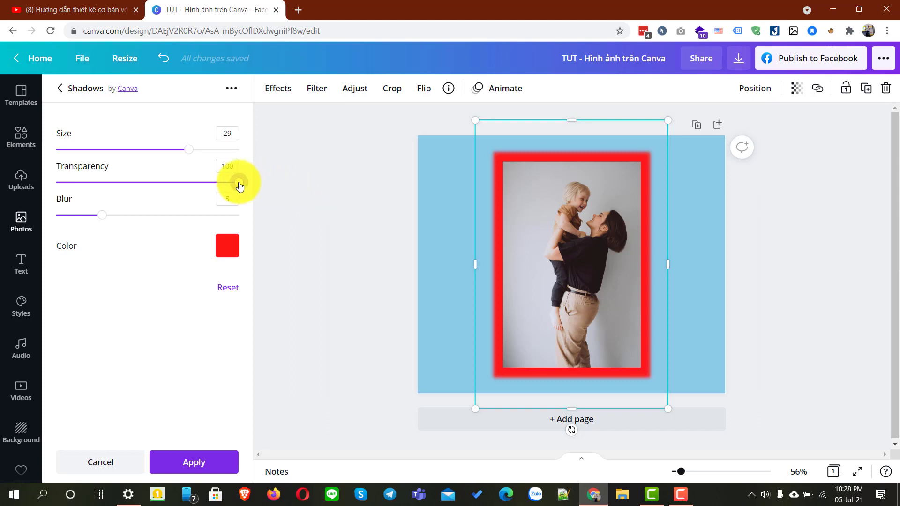
drag(239, 186, 156, 188)
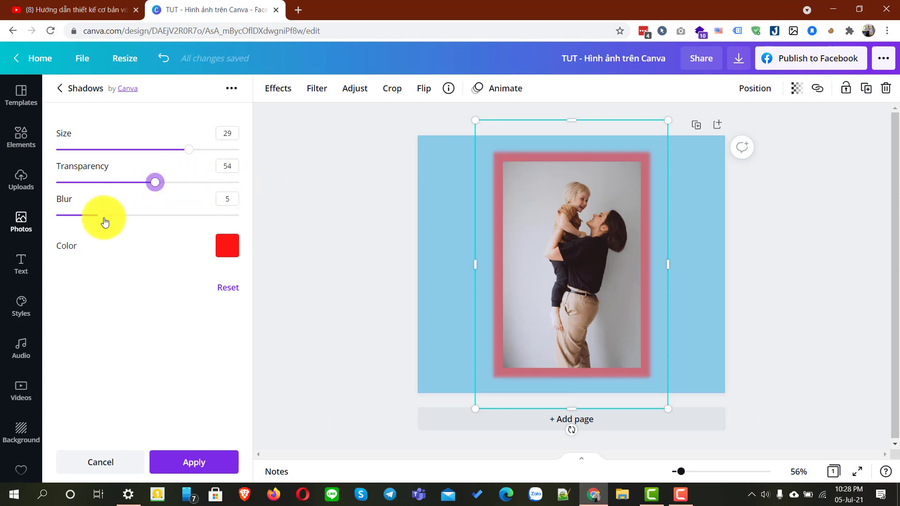
drag(101, 215, 183, 241)
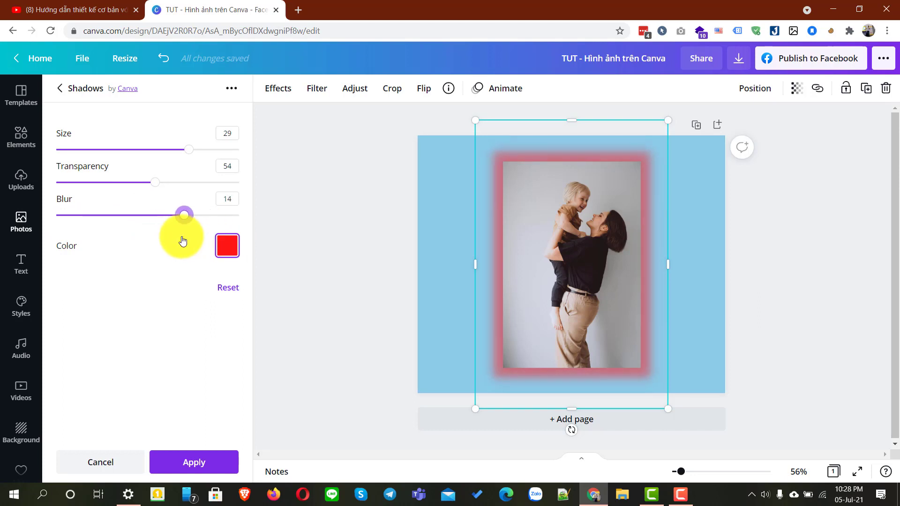
- Replace the photo's Glow shadow with the Drop shadow and look through its direction options
click(61, 93)
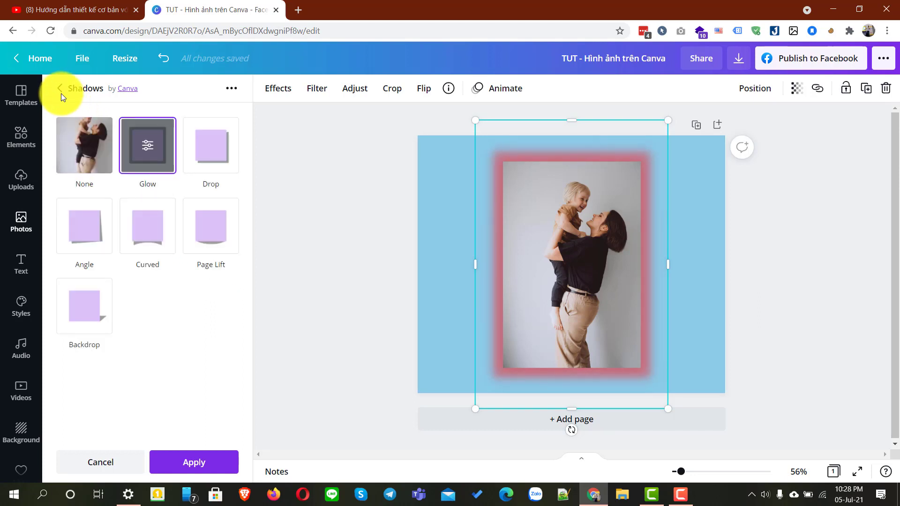
click(212, 149)
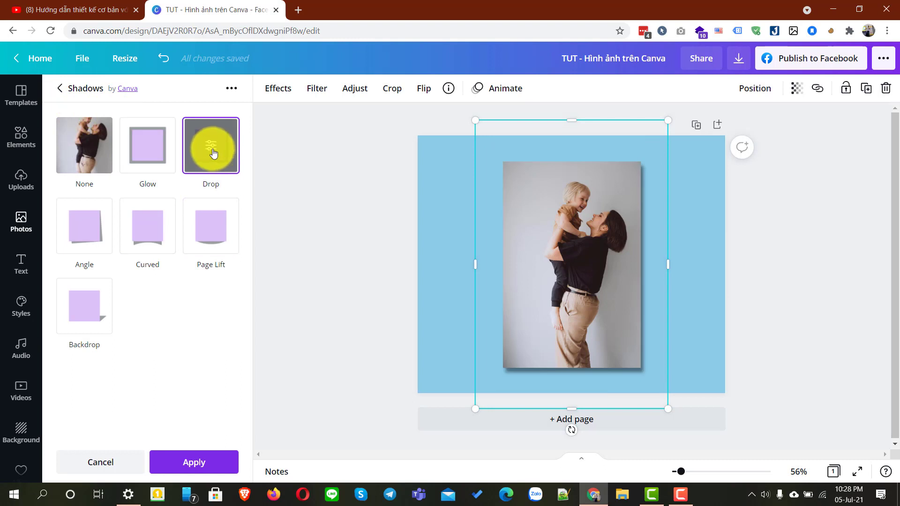
click(212, 149)
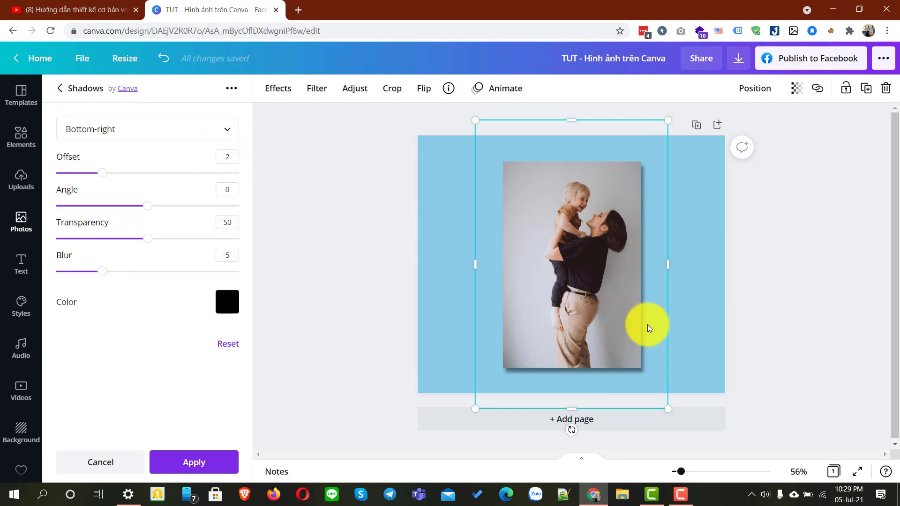
click(152, 134)
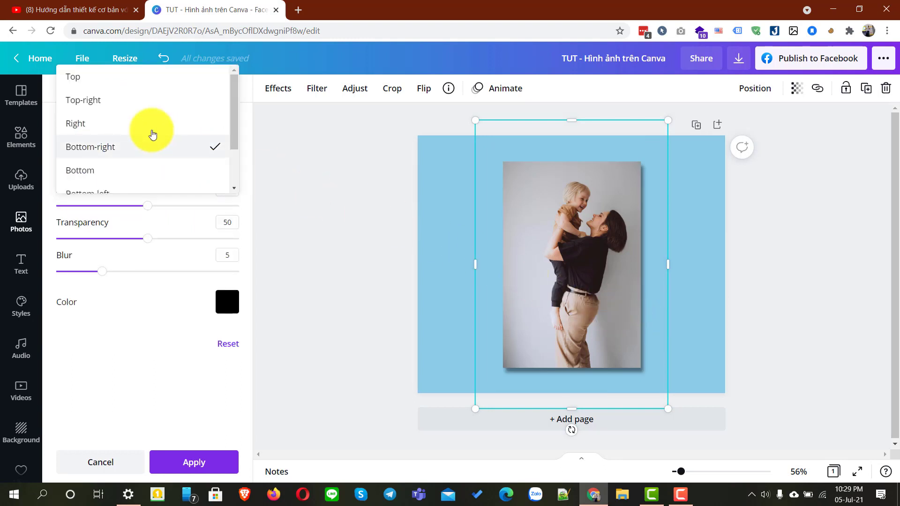
scroll(152, 135, down, 3)
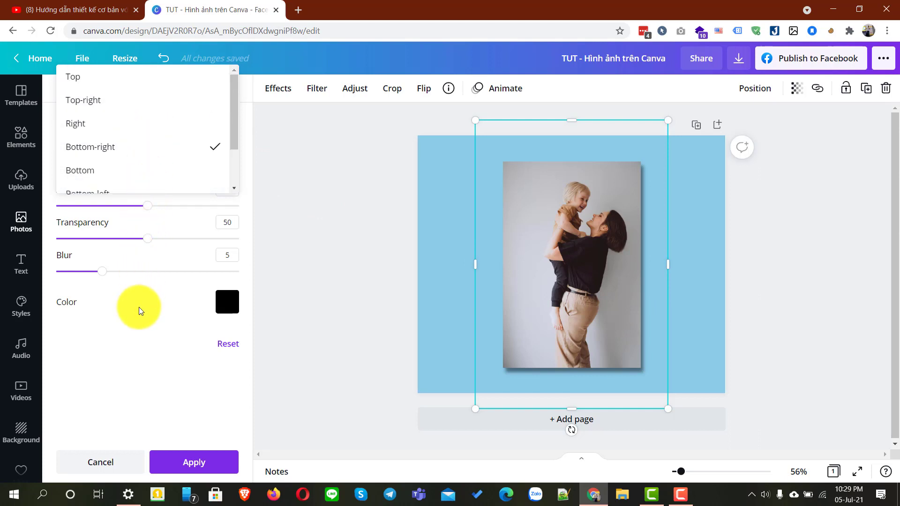
click(139, 307)
- Set the Drop shadow's offset to 7, blur to 10 and transparency to 74
drag(107, 175, 224, 198)
mouse_move(161, 201)
mouse_down()
mouse_move(183, 208)
mouse_move(155, 206)
mouse_up()
drag(102, 272, 147, 275)
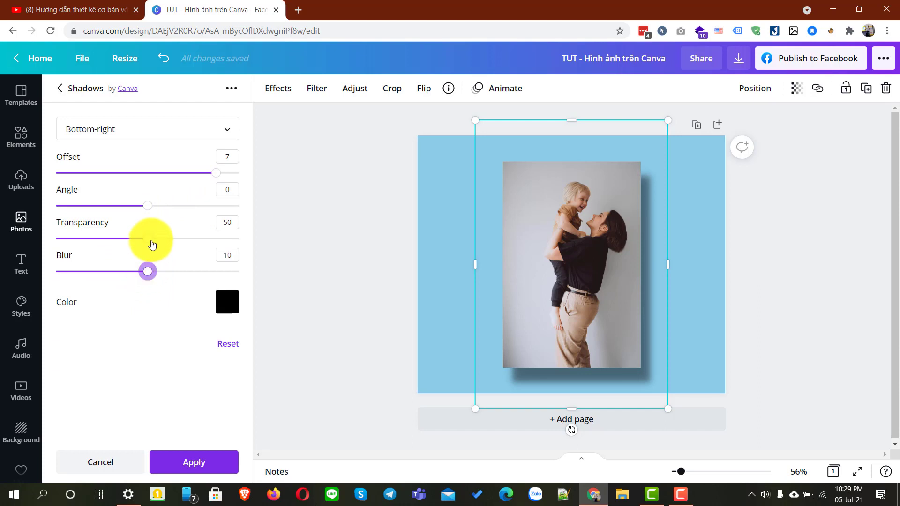
drag(148, 238, 192, 238)
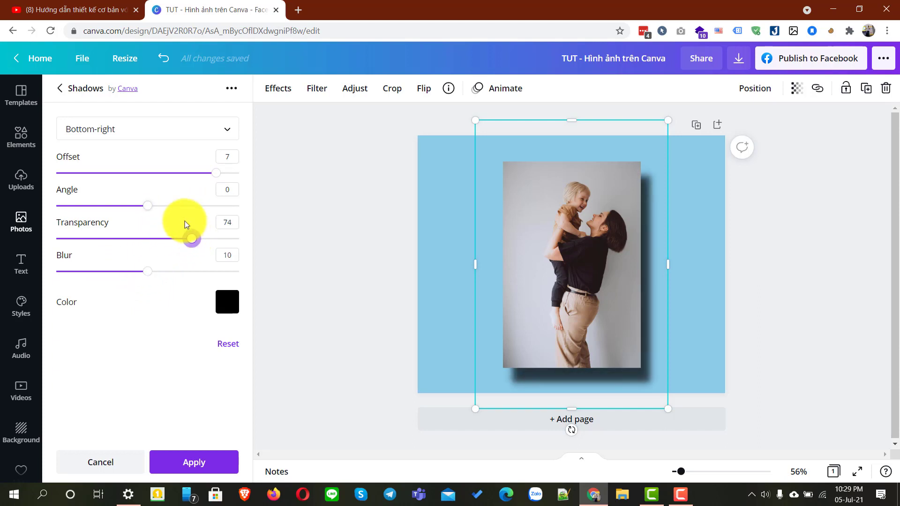
- Try the Bottom and Bottom-left directions for the photo's Drop shadow
click(133, 131)
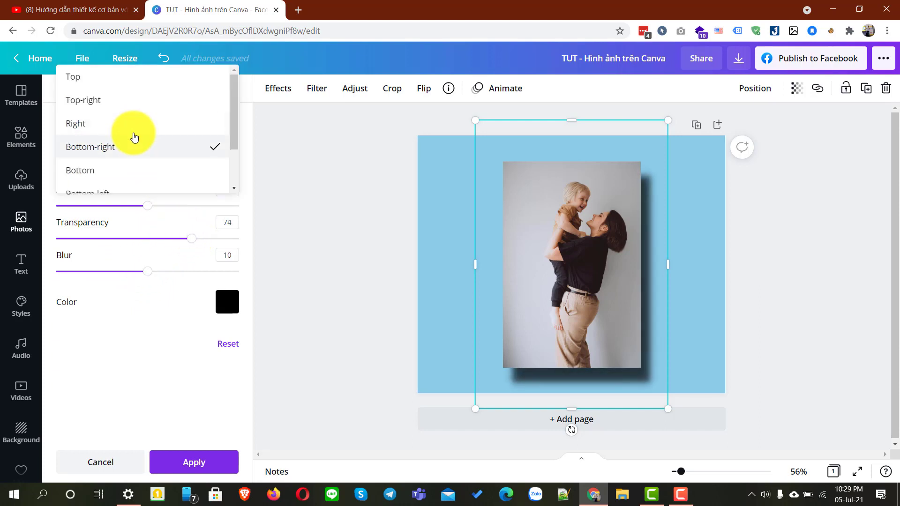
click(121, 171)
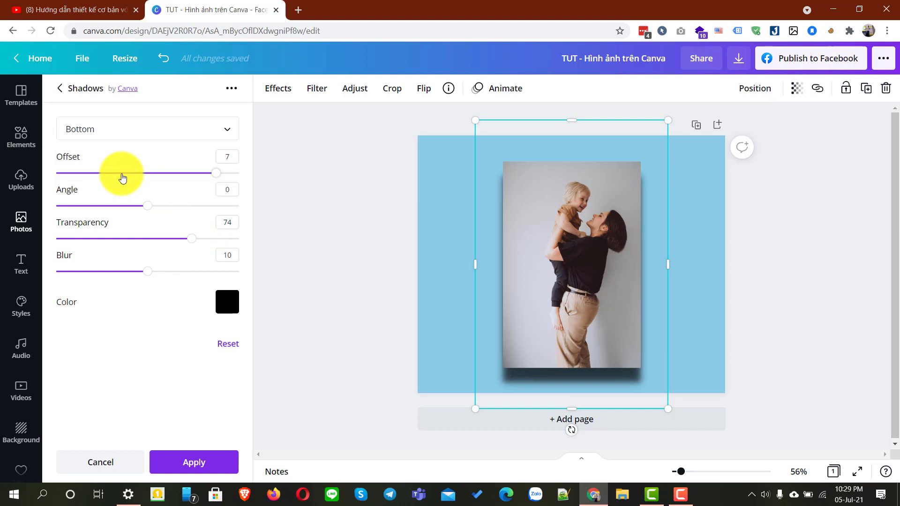
click(184, 130)
scroll(148, 135, down, 1)
click(93, 140)
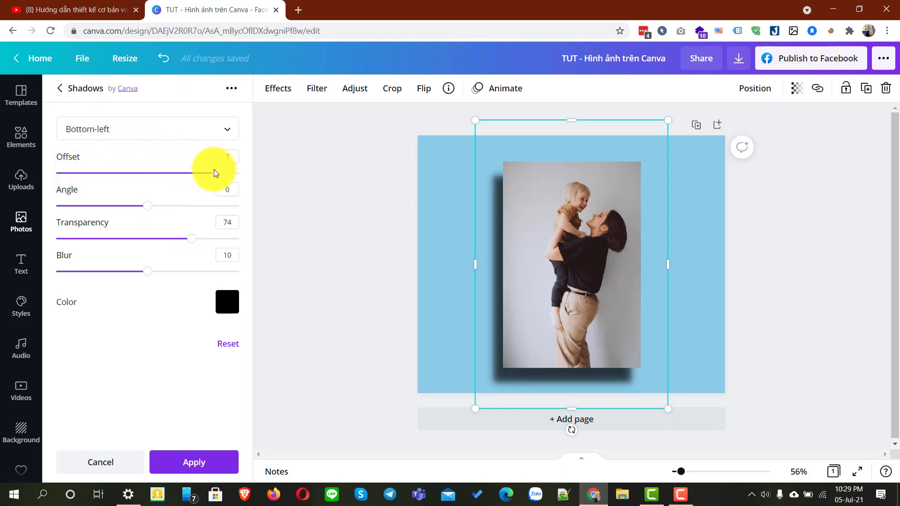
- Set the Drop shadow's offset to 8 and angle to -1, and change its direction to Top-right
drag(215, 174, 289, 183)
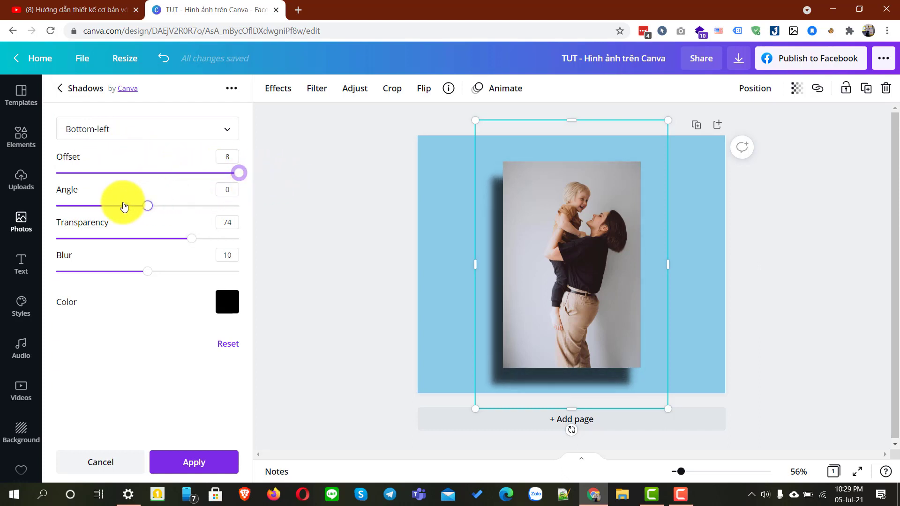
mouse_move(124, 204)
mouse_down()
mouse_move(56, 201)
mouse_move(132, 204)
mouse_up()
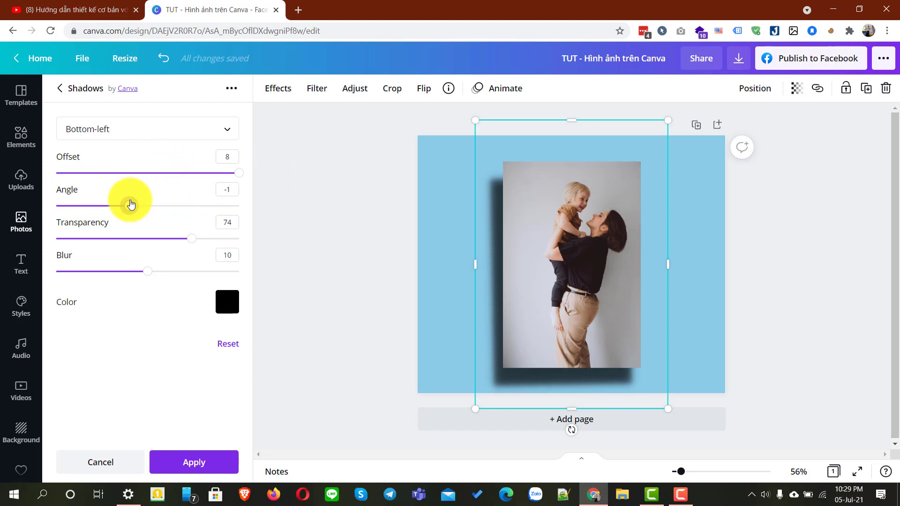
click(133, 129)
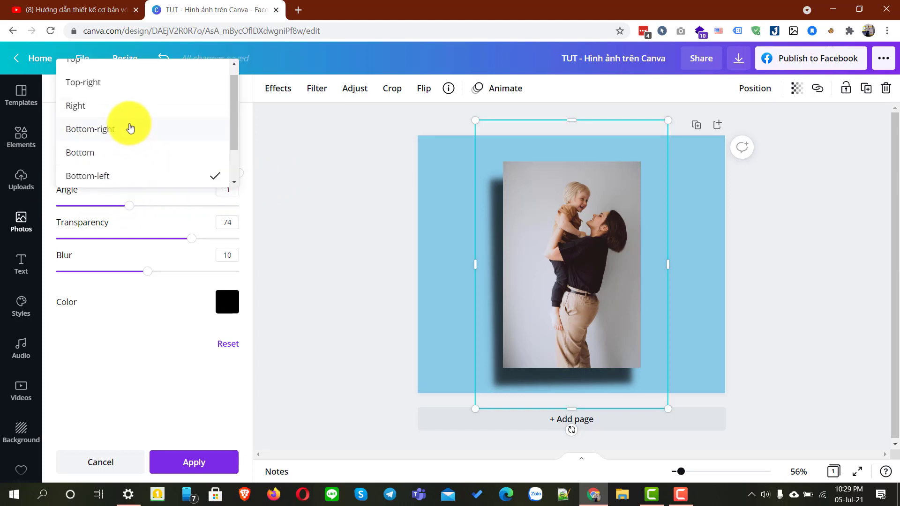
scroll(107, 107, up, 1)
click(103, 105)
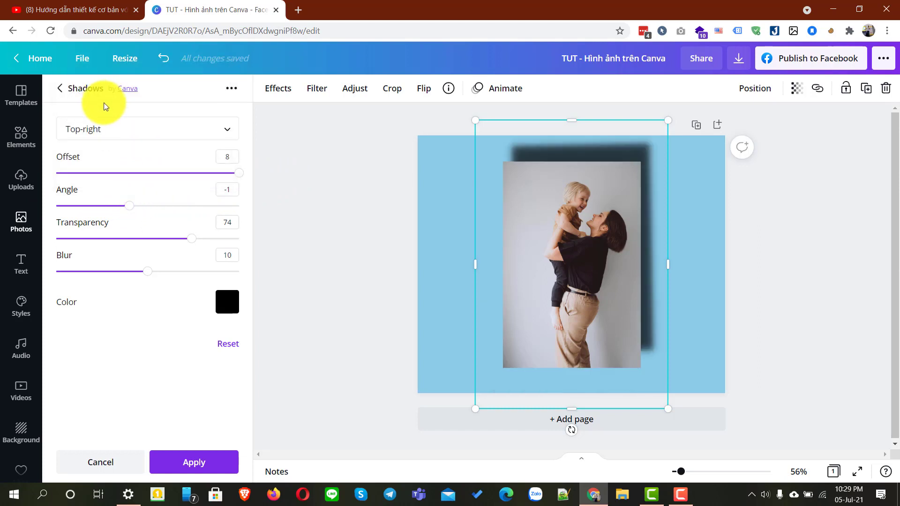
- Change the photo's Drop shadow direction to Top-left and set its angle to -2
click(123, 131)
scroll(120, 136, down, 3)
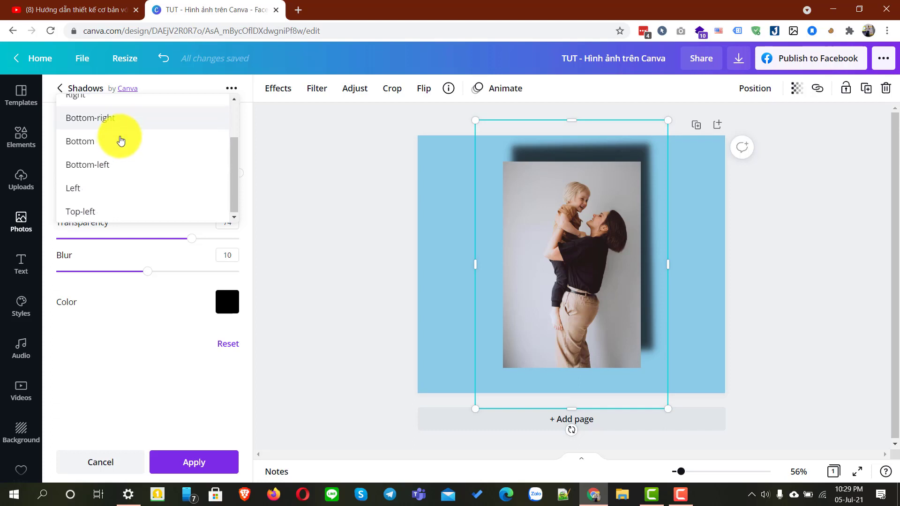
click(105, 215)
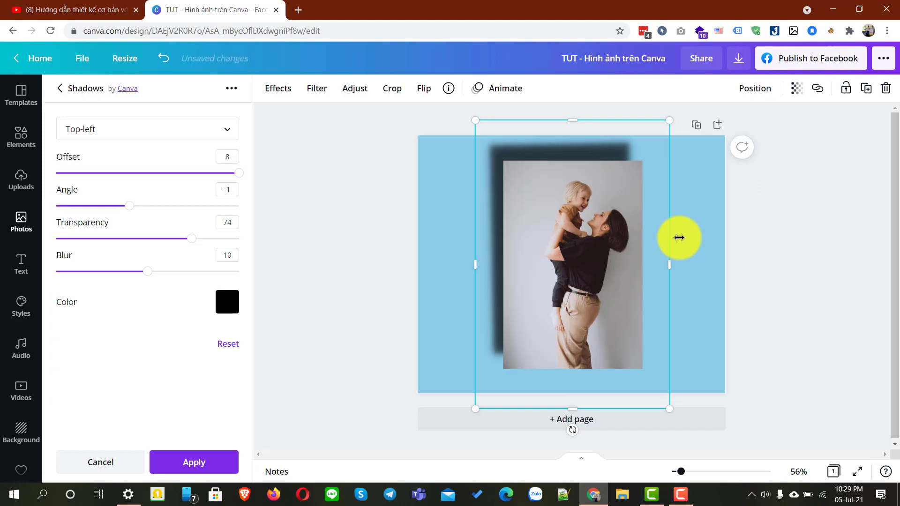
mouse_move(677, 237)
mouse_down()
mouse_move(609, 221)
mouse_move(668, 234)
mouse_up()
drag(126, 205, 111, 205)
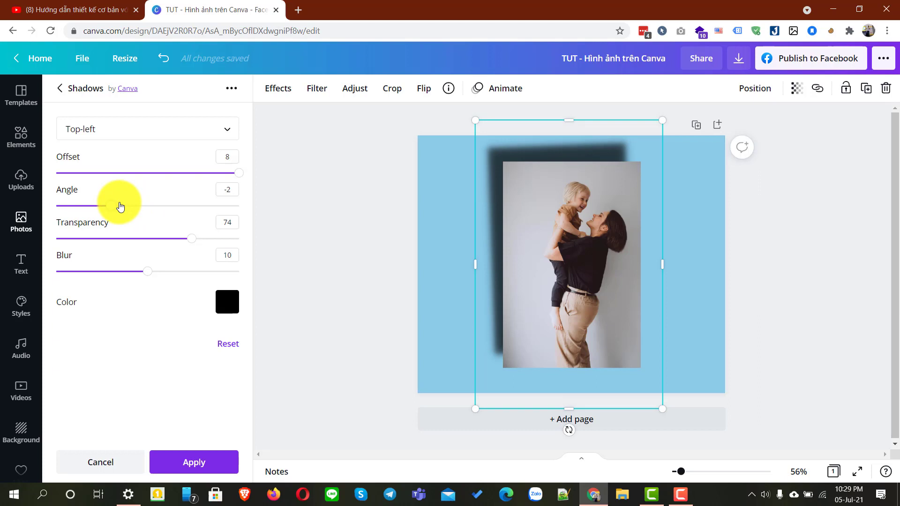
- Switch the photo's shadow to Backdrop with a vertical angle of 35 and a horizontal angle of -45
click(59, 91)
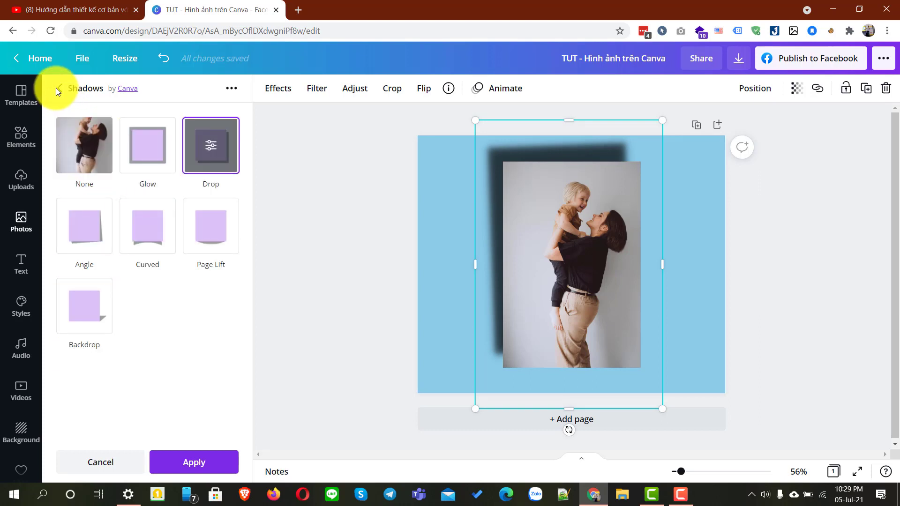
click(96, 313)
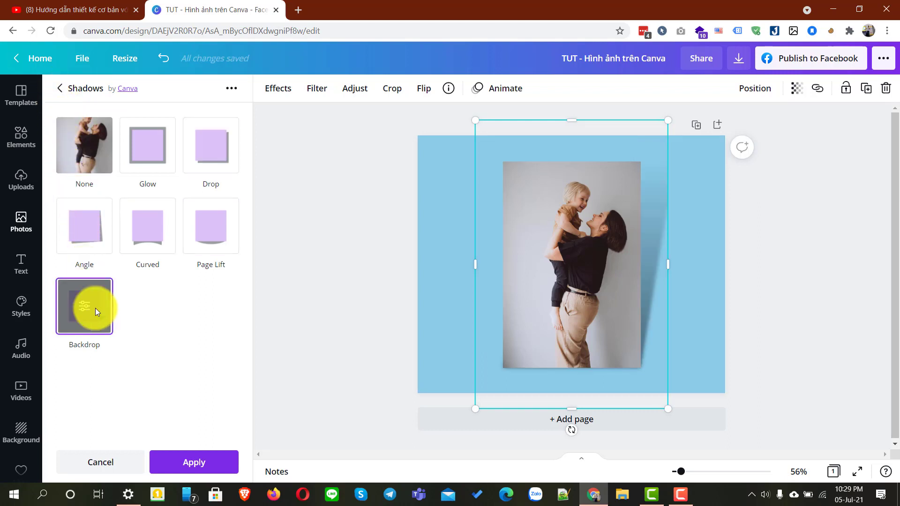
click(93, 307)
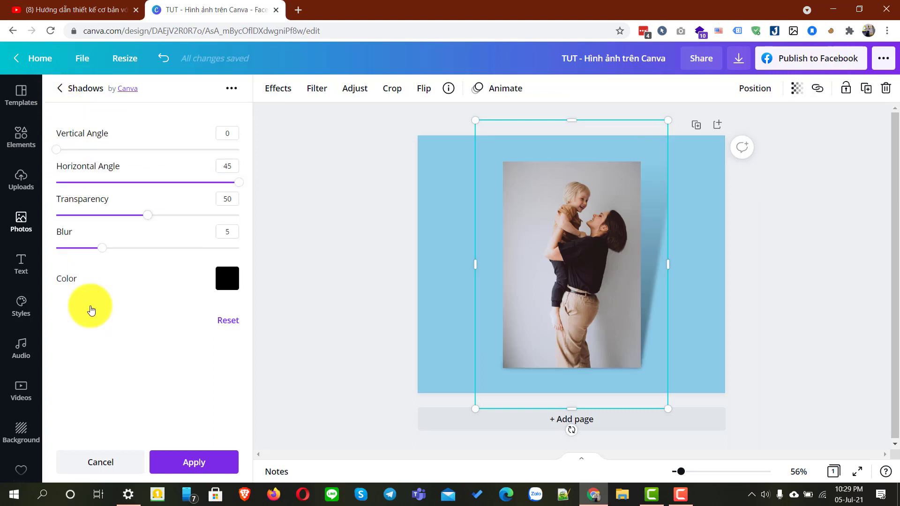
drag(57, 150, 129, 158)
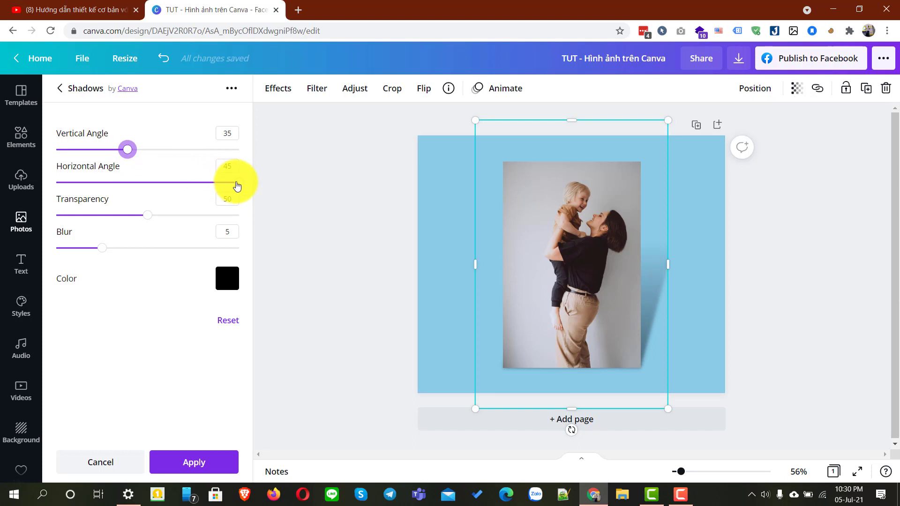
drag(236, 183, 10, 178)
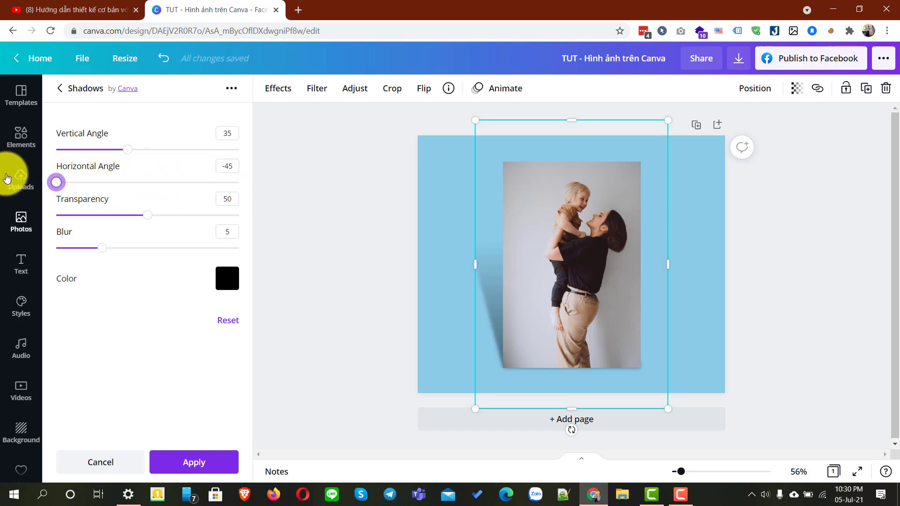
- Set the Backdrop shadow's transparency to 70 and blur to 12, and apply it
drag(147, 215, 184, 215)
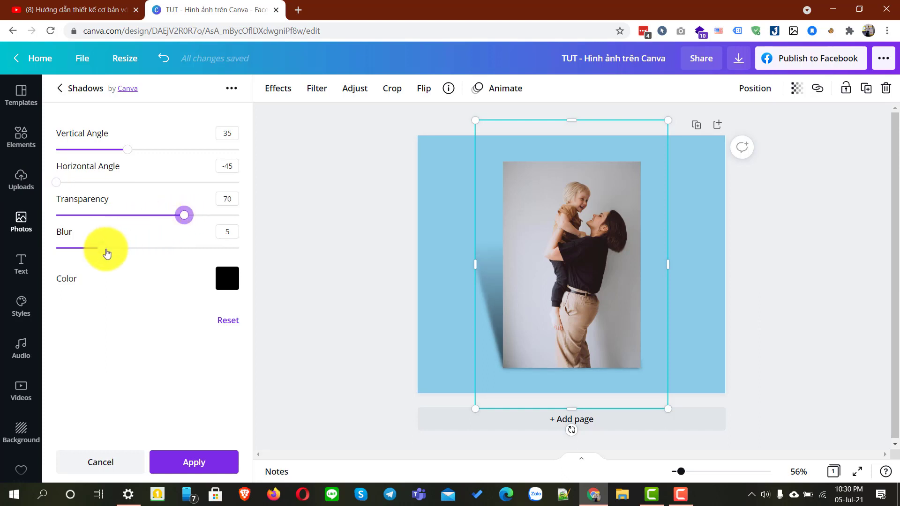
drag(107, 254, 174, 259)
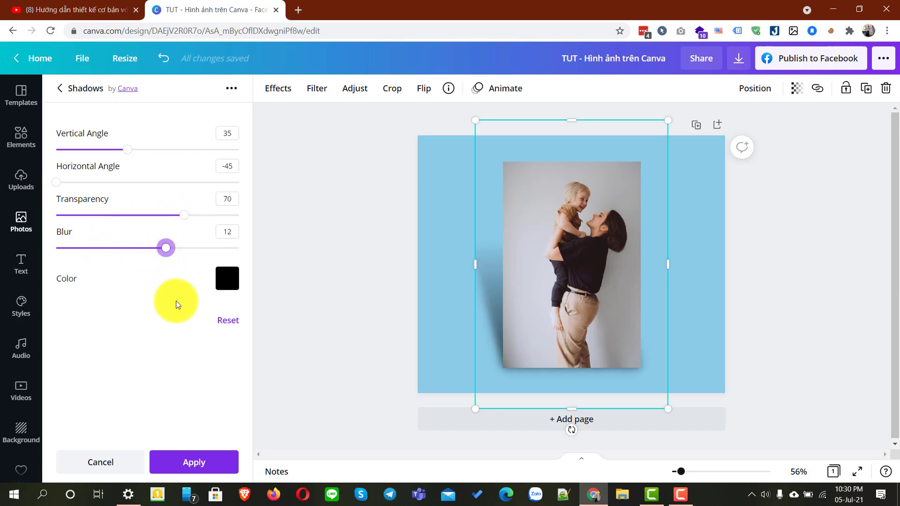
click(192, 452)
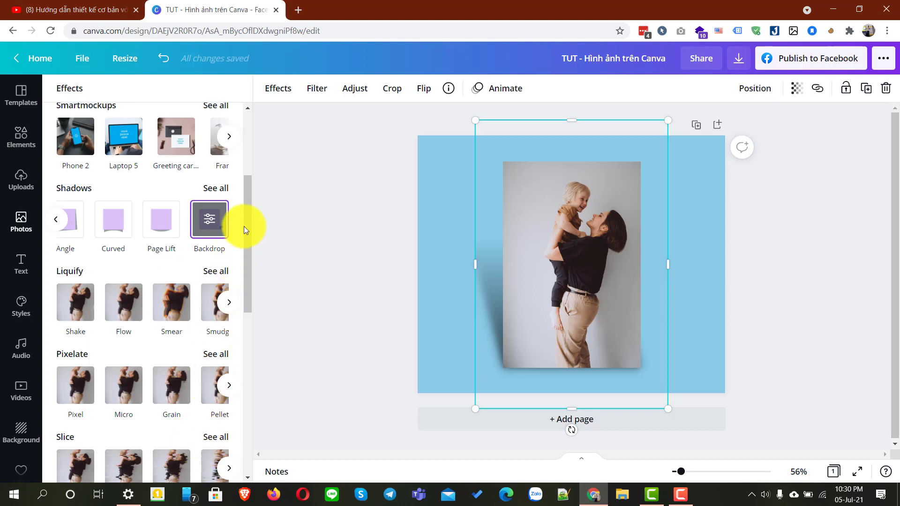
- Try the Liquify effect Smear on the photo with Barrel Blur at 0.06 and a higher smear amount
mouse_move(244, 227)
mouse_down()
mouse_move(255, 154)
mouse_move(242, 207)
mouse_move(247, 235)
mouse_up()
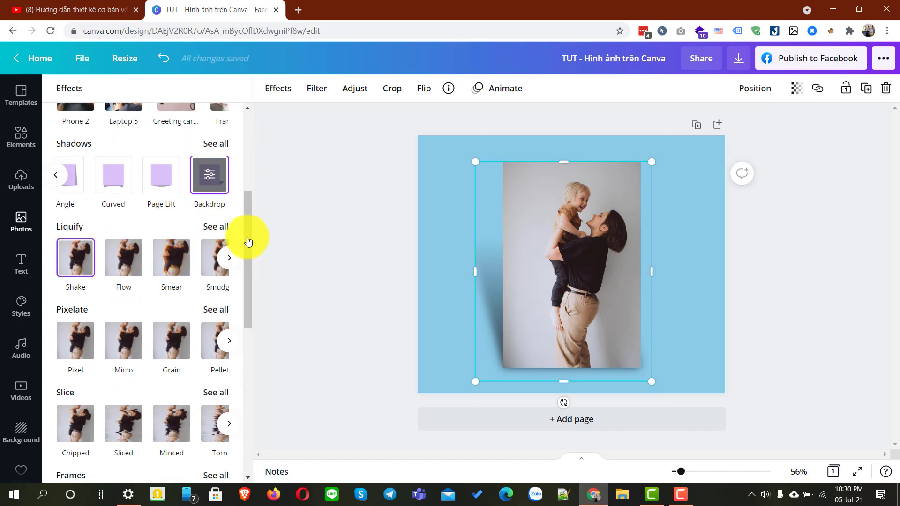
click(212, 228)
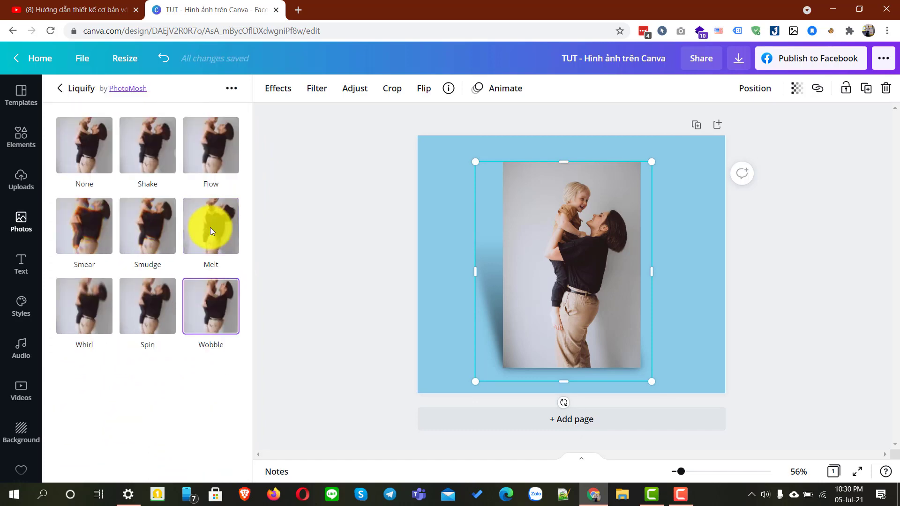
click(80, 232)
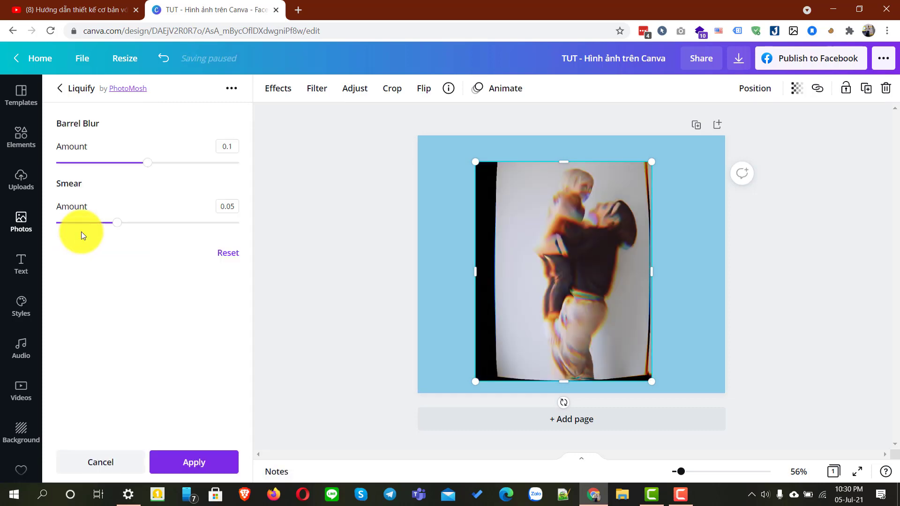
drag(148, 166, 109, 155)
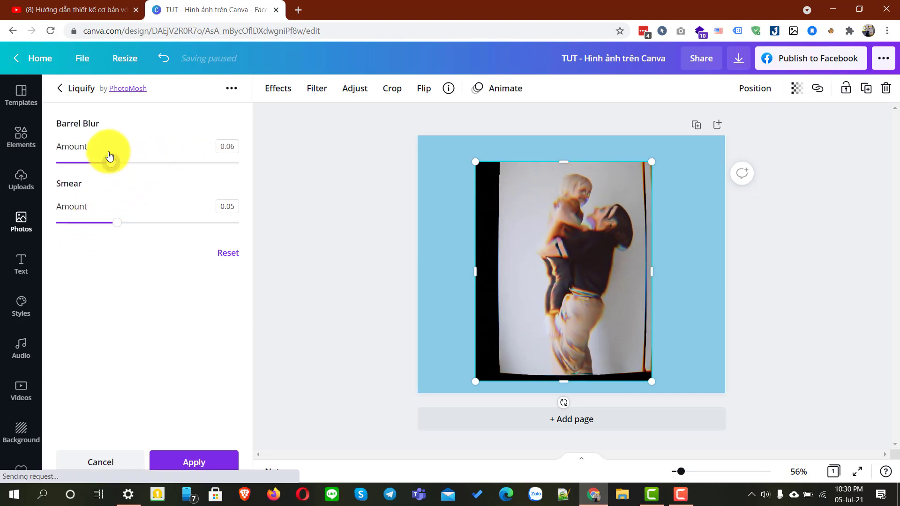
click(147, 222)
- Replace Smear with the Liquify effect Spin and apply it to the photo
click(59, 94)
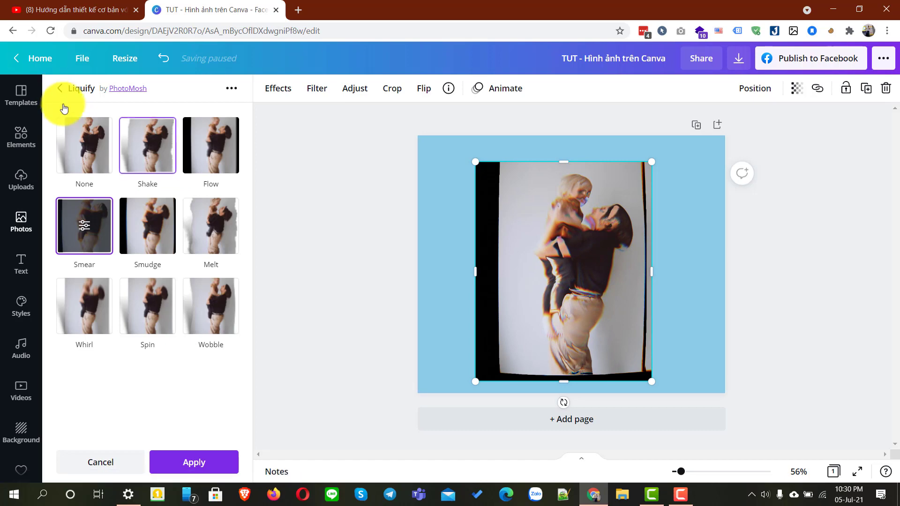
click(143, 317)
click(212, 456)
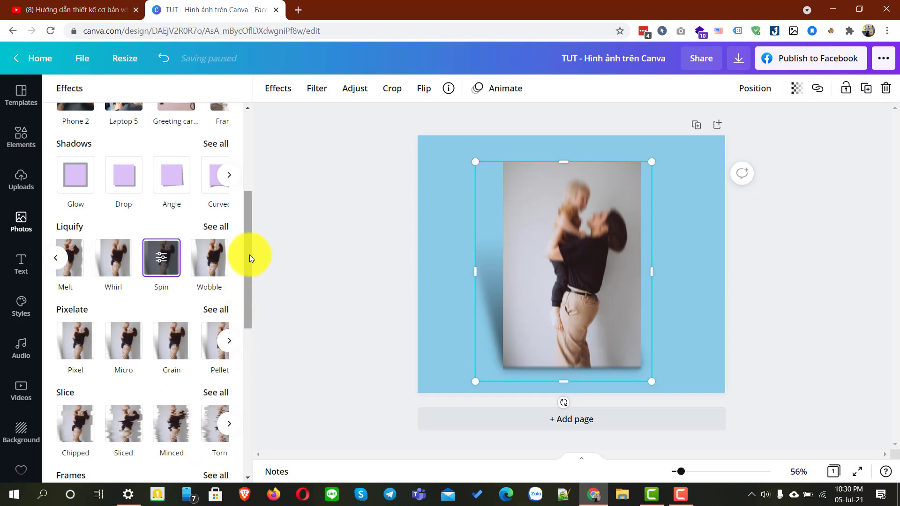
- Try the Slice effect Minced on the photo and view the full set of Slice effects
scroll(246, 276, down, 3)
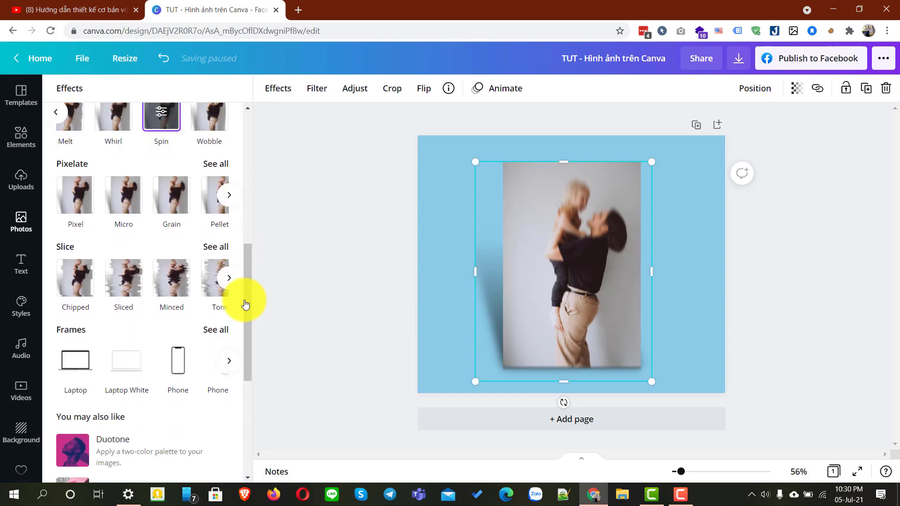
click(176, 278)
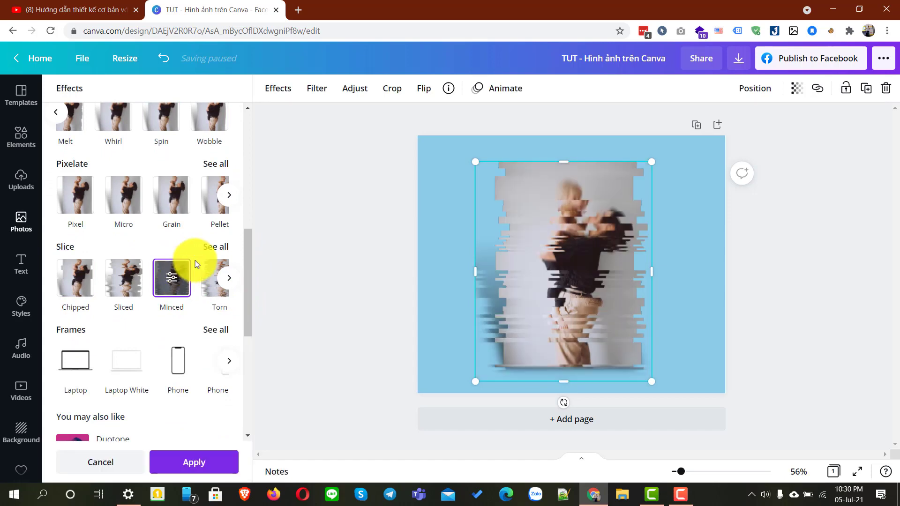
click(216, 247)
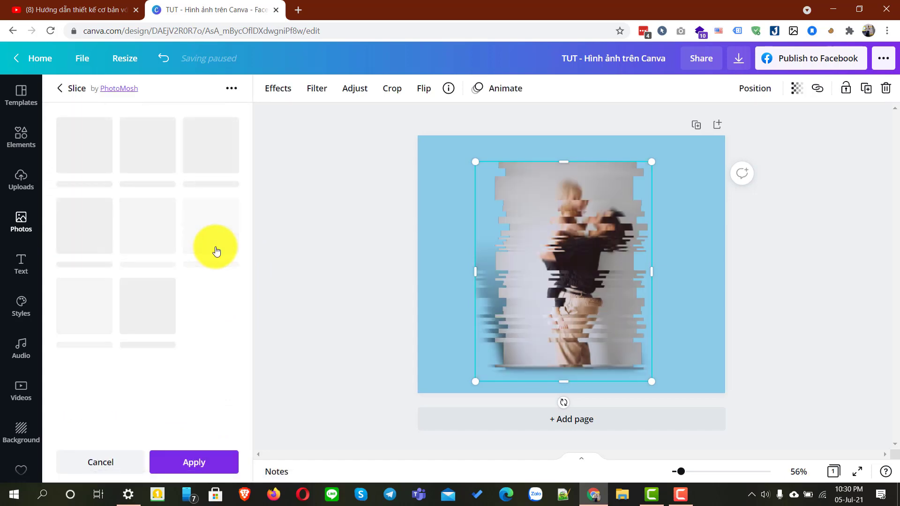
click(61, 89)
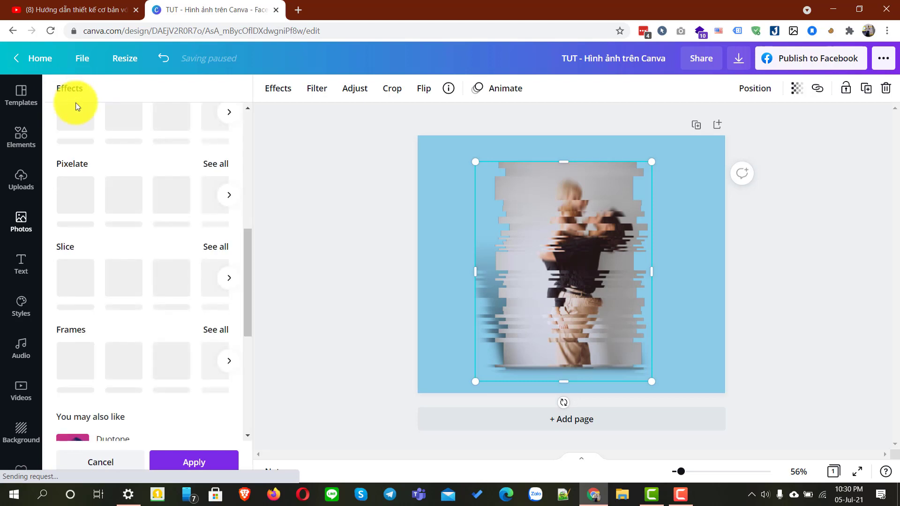
- Try the Phone frame on the photo, shift it slightly upward, and switch to the Tablet White frame
scroll(245, 277, down, 3)
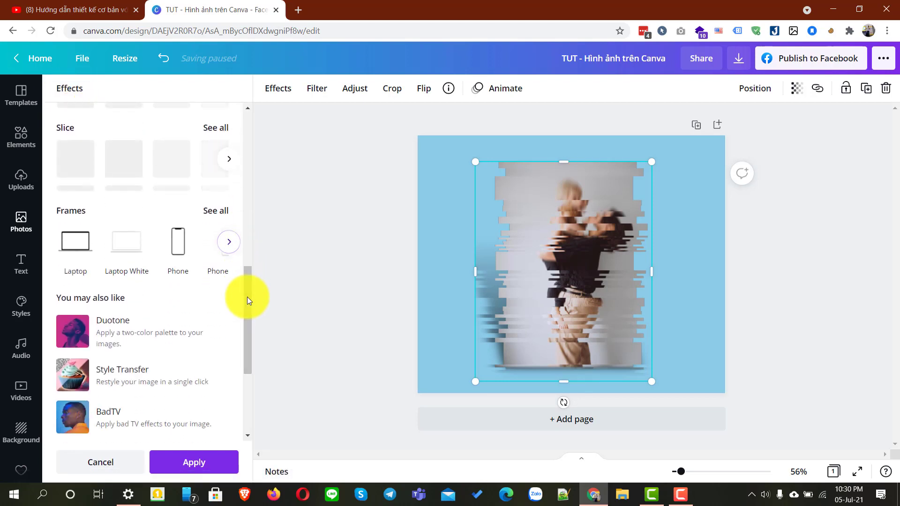
click(178, 251)
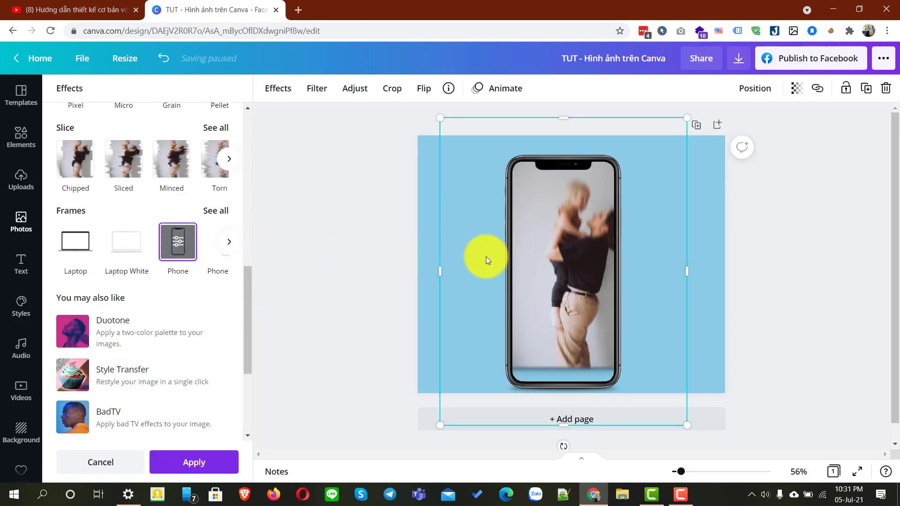
mouse_move(576, 261)
mouse_down()
mouse_move(505, 261)
mouse_move(559, 256)
mouse_up()
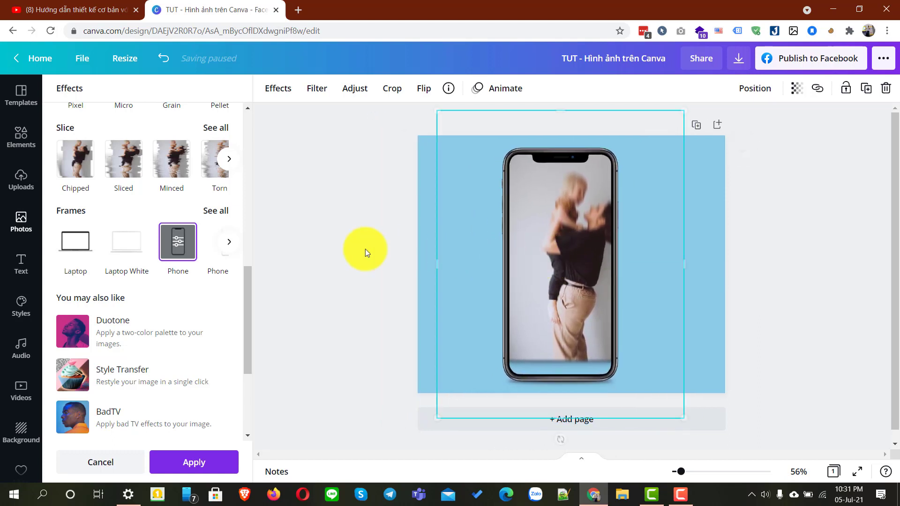
click(224, 244)
click(126, 254)
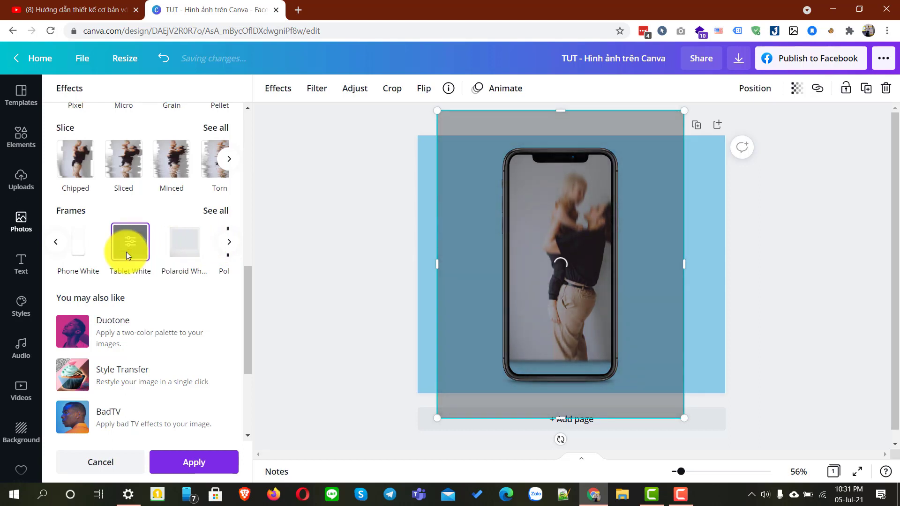
- Look through the suggested effect packs and add ColorMix to the available photo effects
drag(248, 296, 247, 358)
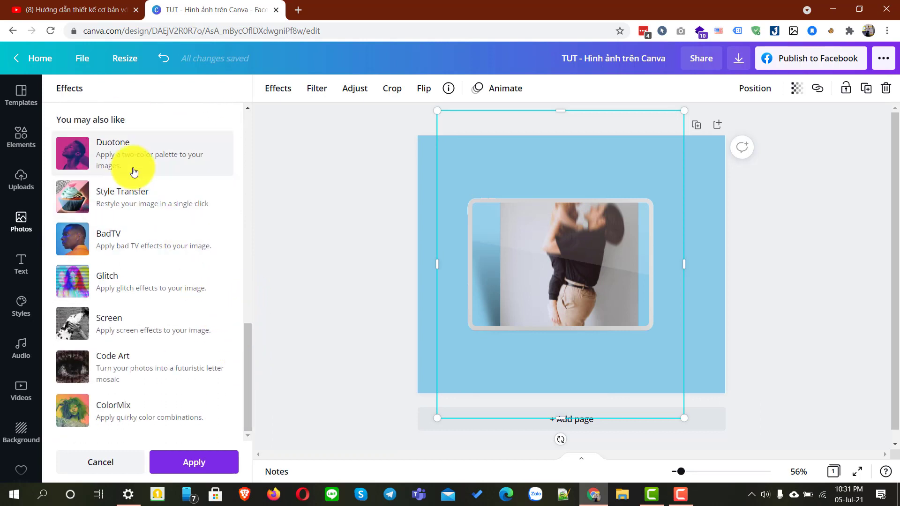
key(Tab)
key(Tab)
key(Tab)
key(Tab)
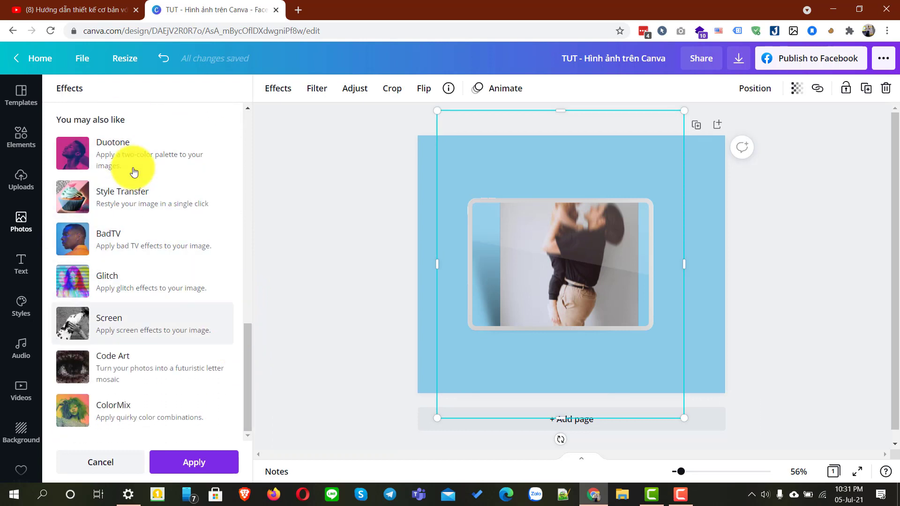
key(Tab)
key(Tab)
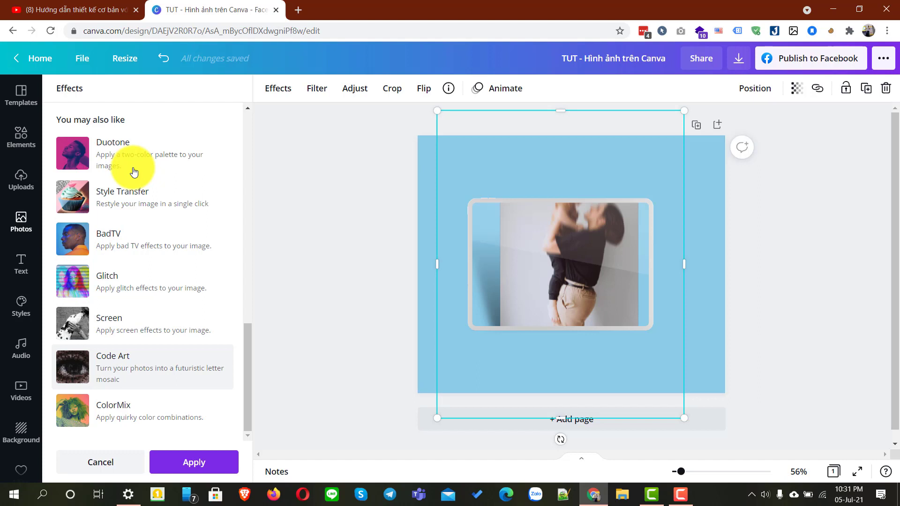
click(123, 415)
click(177, 433)
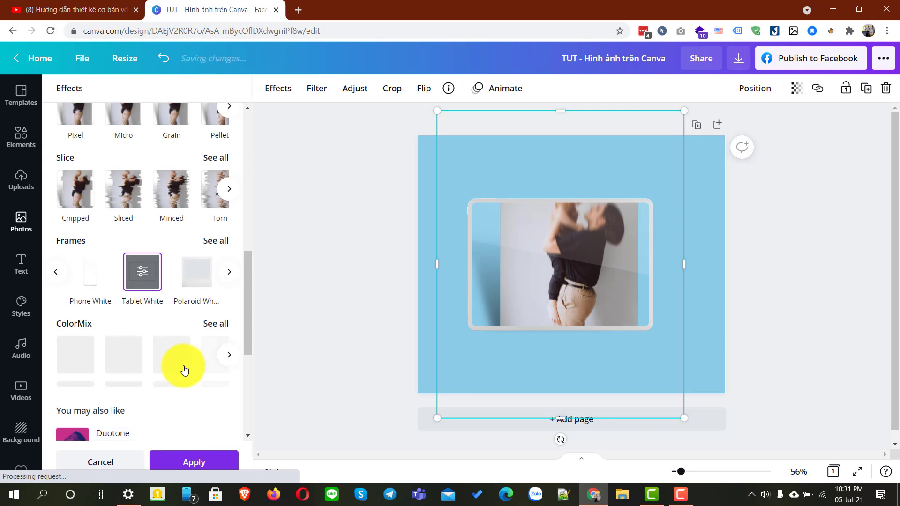
- Give the photo the Rainbow effect from ColorMix
scroll(183, 369, down, 5)
scroll(185, 370, up, 10)
scroll(184, 370, up, 3)
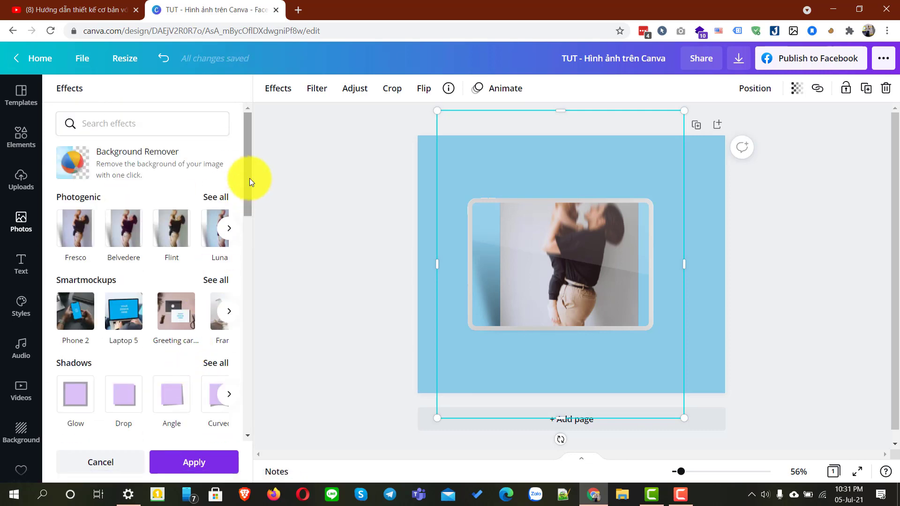
drag(250, 178, 269, 353)
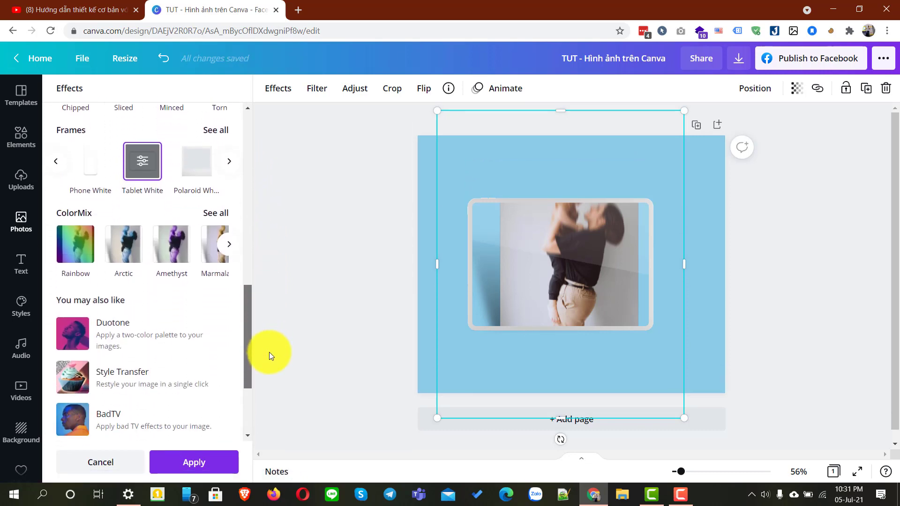
click(80, 243)
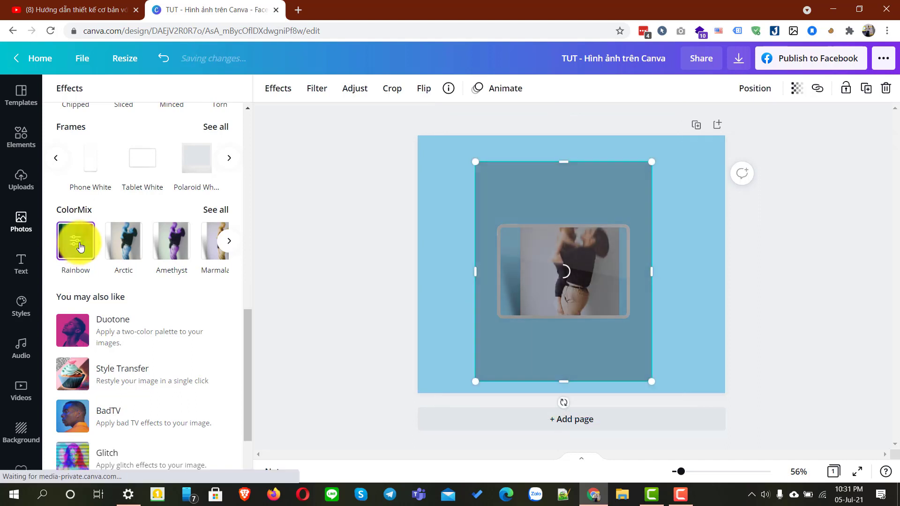
- Connect the suggested Duotone effect pack to the photo effects
scroll(99, 225, down, 3)
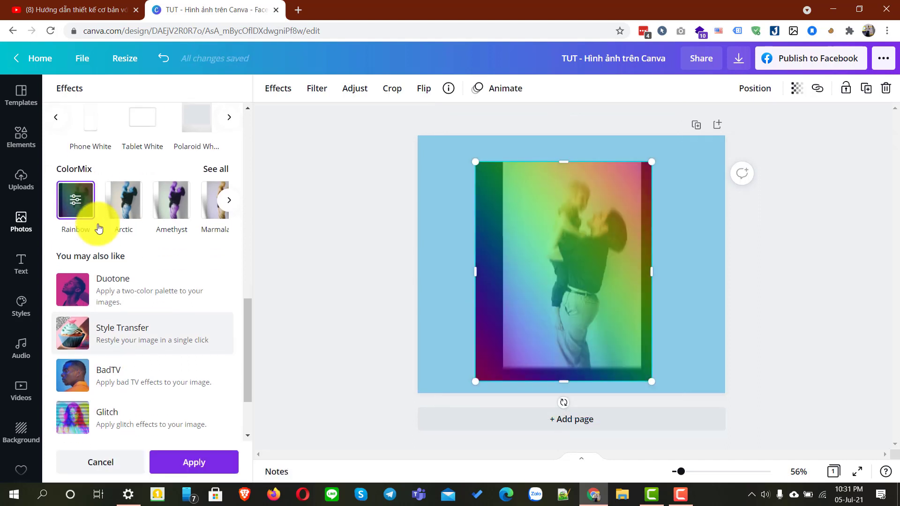
click(128, 196)
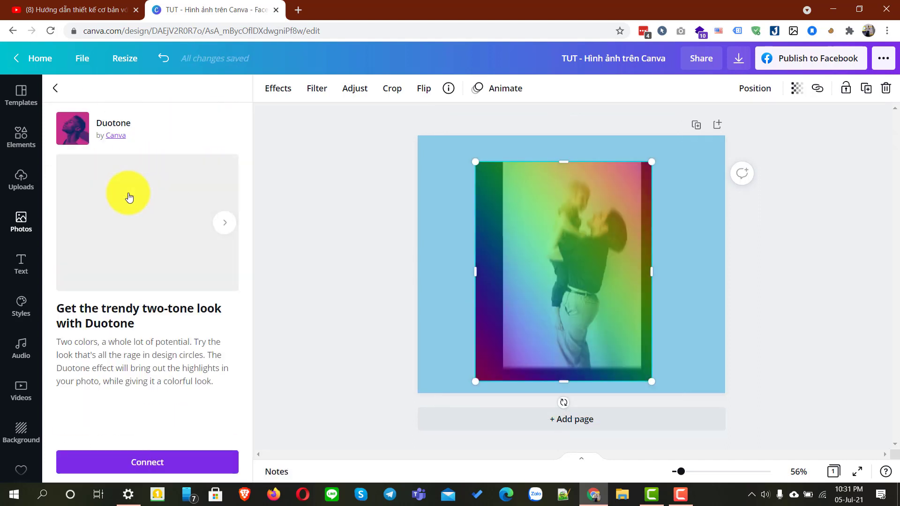
click(183, 460)
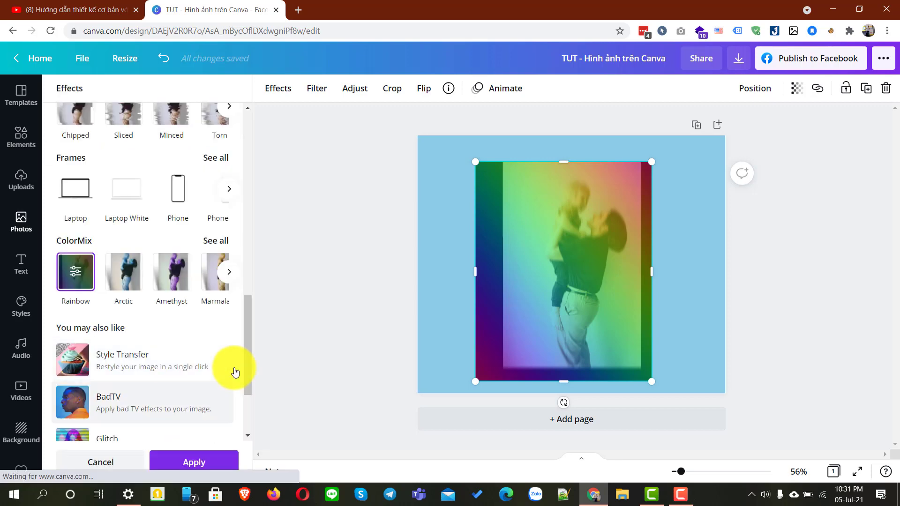
- Delete the Rainbow-coloured photo and place a fresh copy of the recently used woman-and-child photo on the page
drag(249, 330, 251, 401)
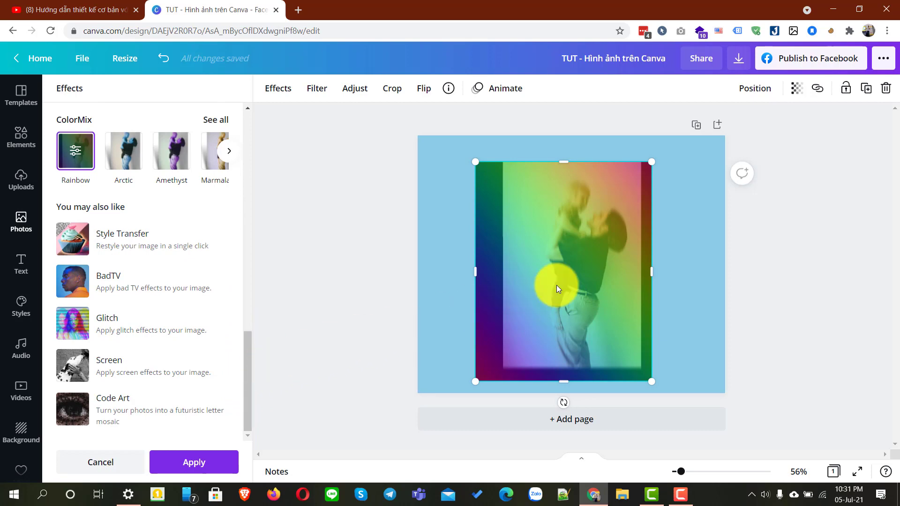
key(Delete)
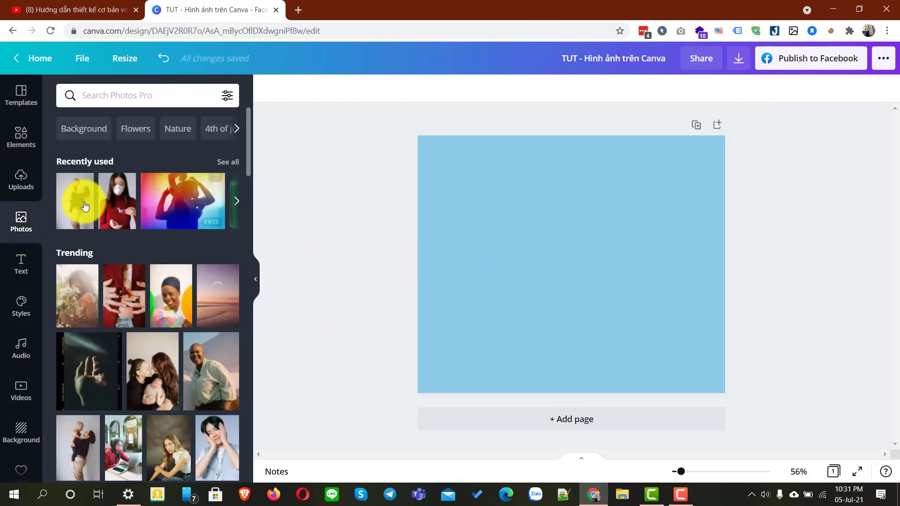
click(75, 205)
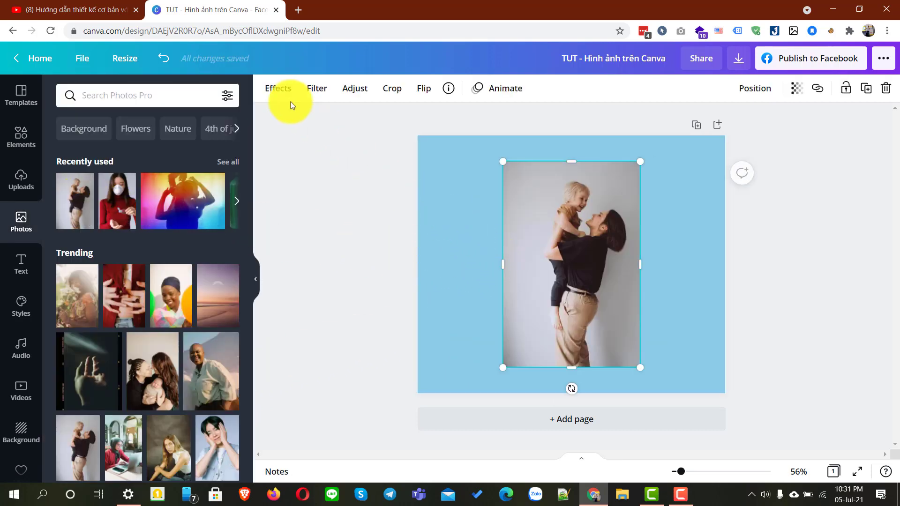
- Browse the full Duotone effect set and give the woman-and-child photo the Pop preset
click(278, 92)
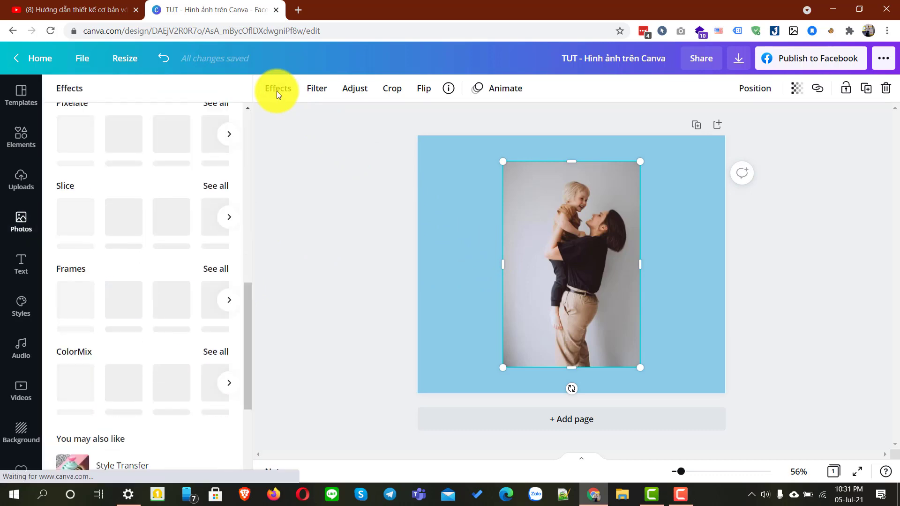
scroll(249, 133, down, 12)
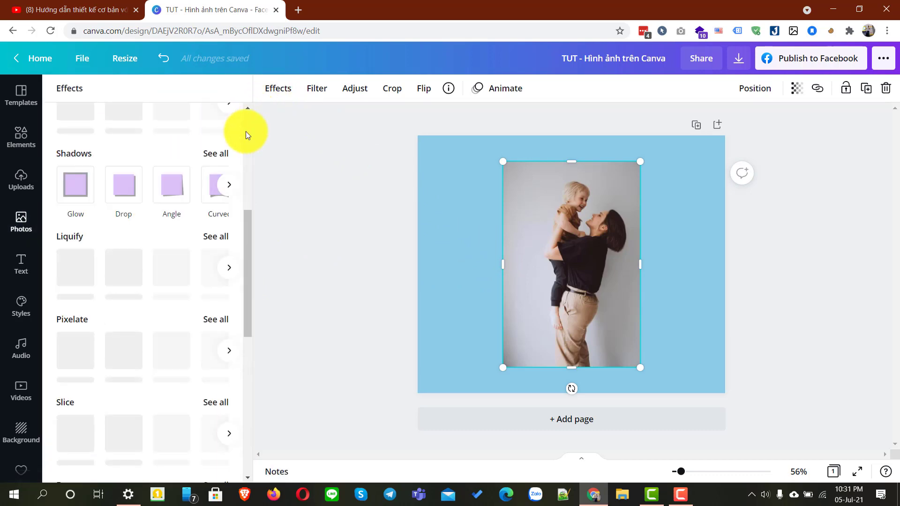
scroll(105, 314, up, 6)
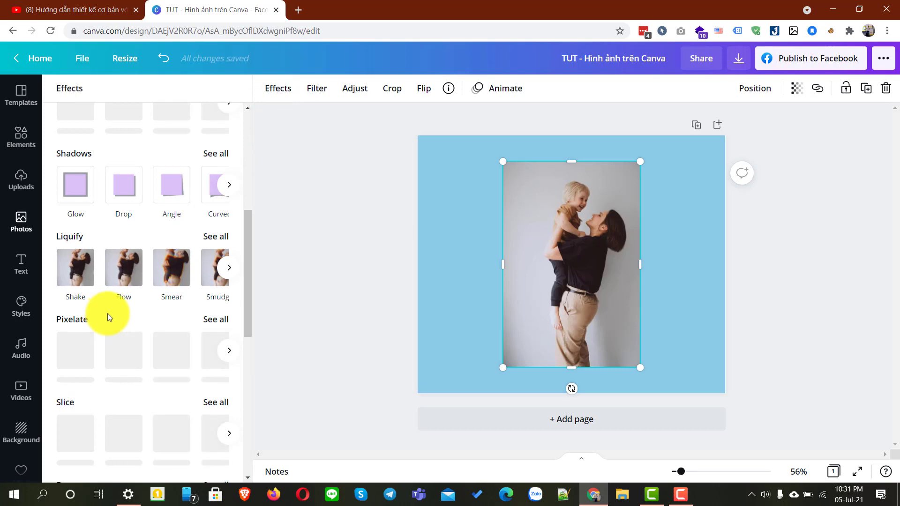
mouse_move(248, 255)
mouse_down()
mouse_move(246, 312)
mouse_move(232, 179)
mouse_up()
click(219, 308)
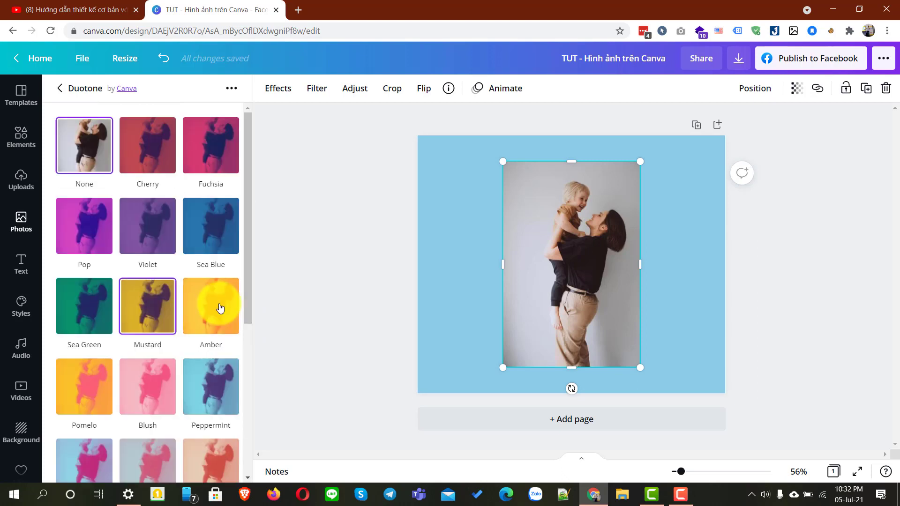
click(93, 231)
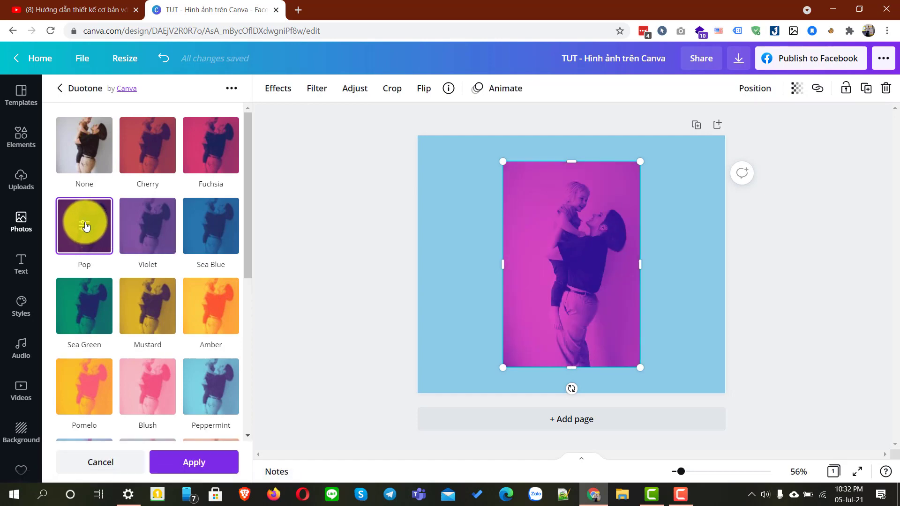
- Customise the Pop duotone's shadows, trying blue, green and dark grey swatches and settling on black
click(93, 230)
click(230, 177)
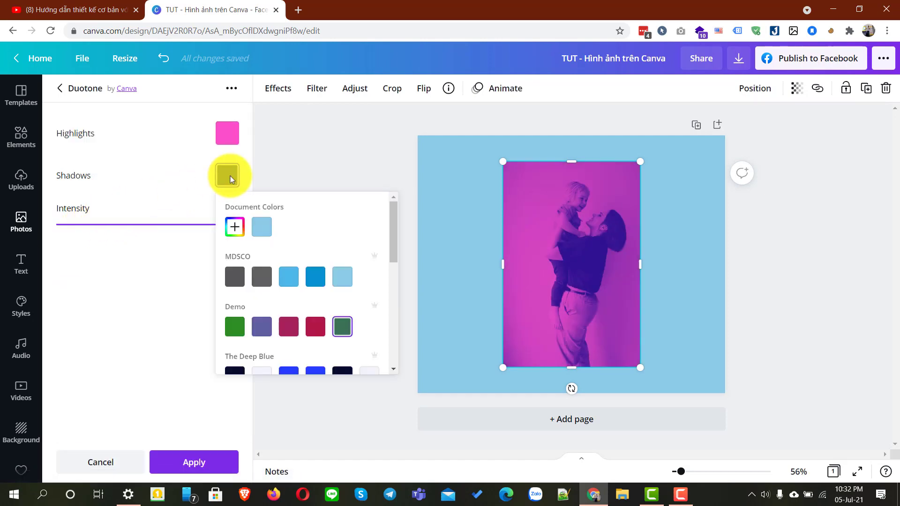
click(315, 278)
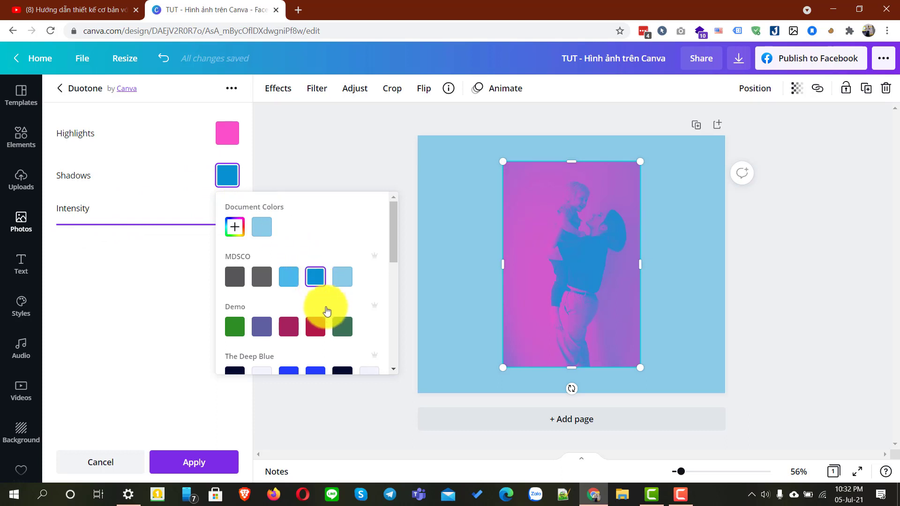
click(335, 333)
scroll(335, 333, down, 5)
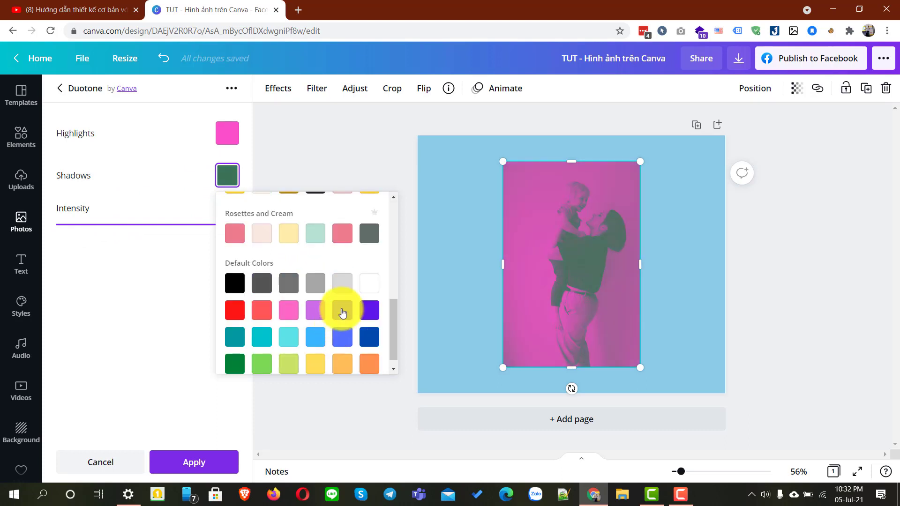
click(369, 233)
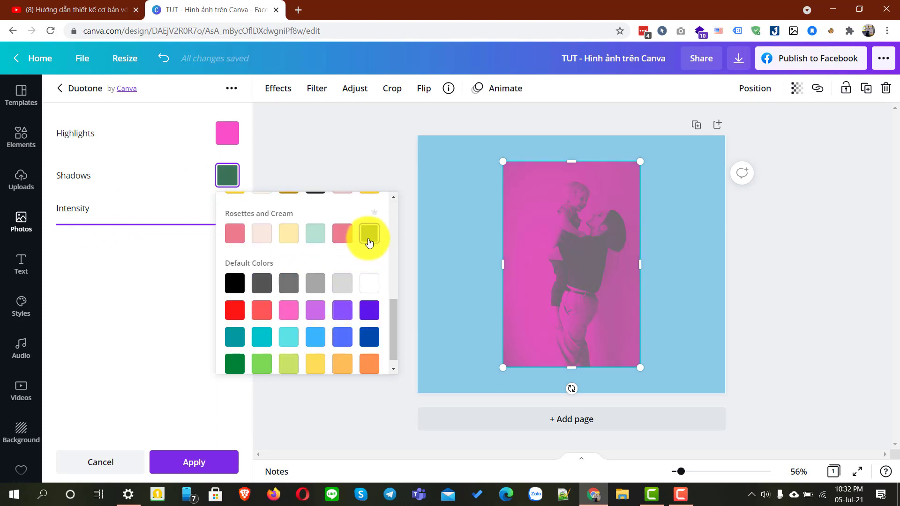
click(234, 283)
- Try light blue, turquoise, black, white and other swatches for the duotone highlights and settle on deep violet
click(223, 138)
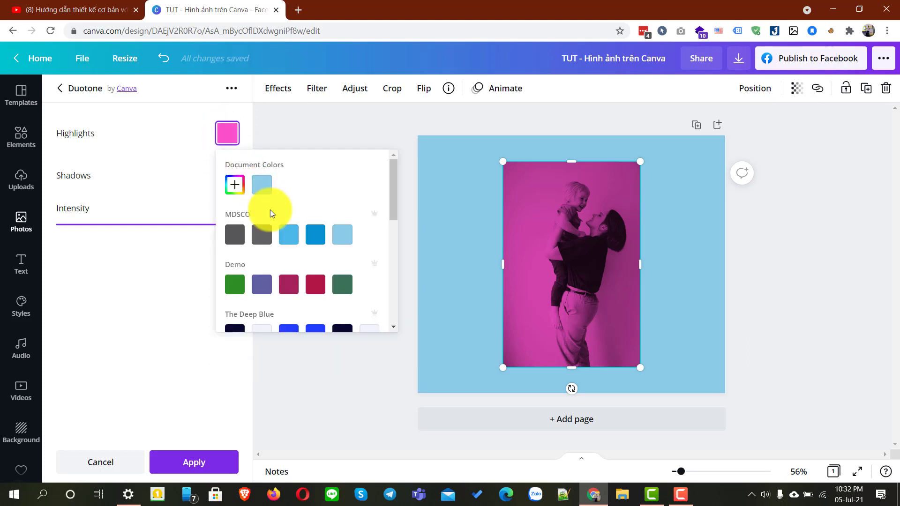
click(287, 234)
click(351, 241)
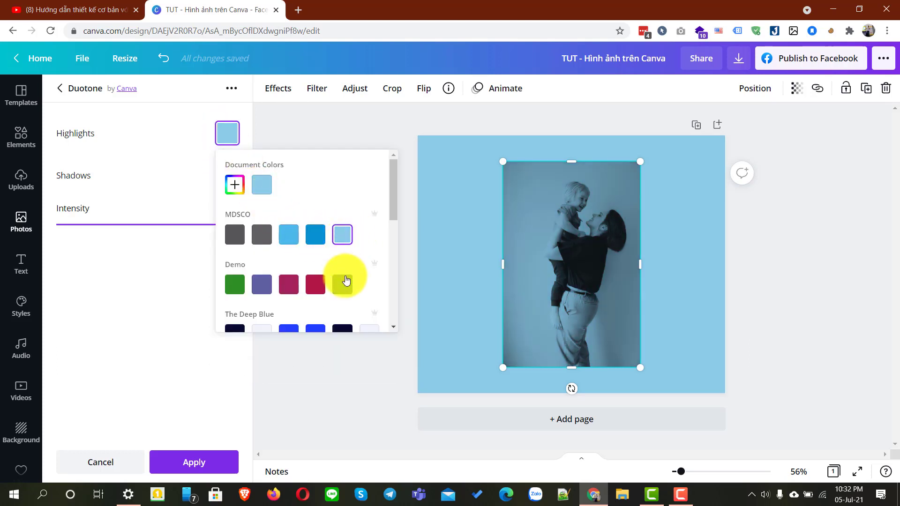
click(345, 280)
scroll(353, 274, down, 10)
click(366, 269)
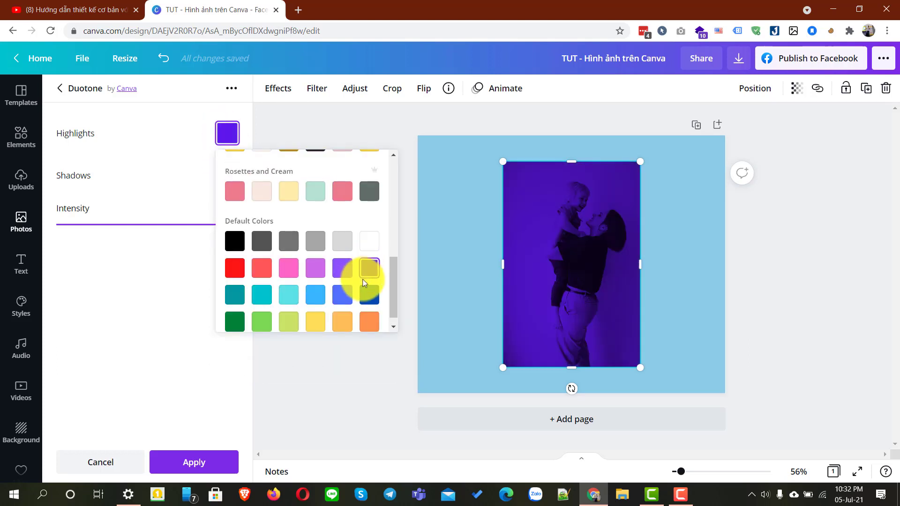
click(288, 295)
click(261, 296)
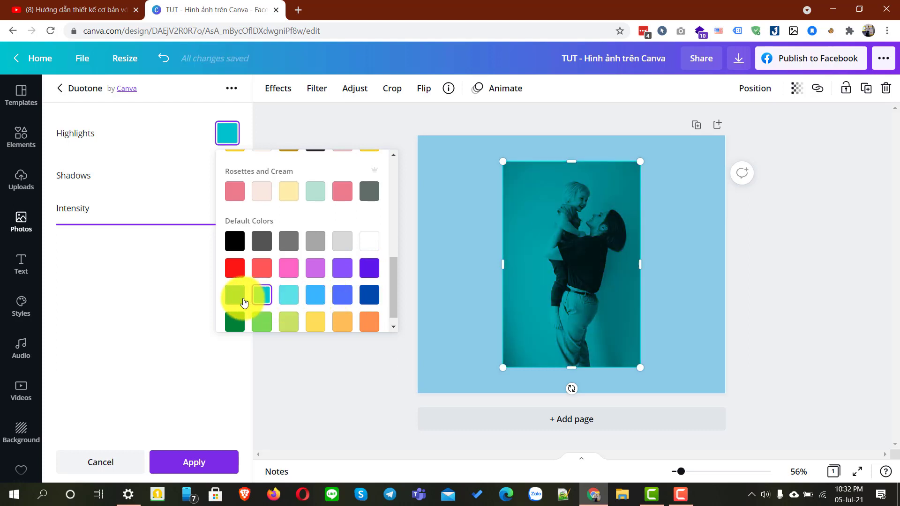
click(235, 294)
click(235, 242)
click(342, 266)
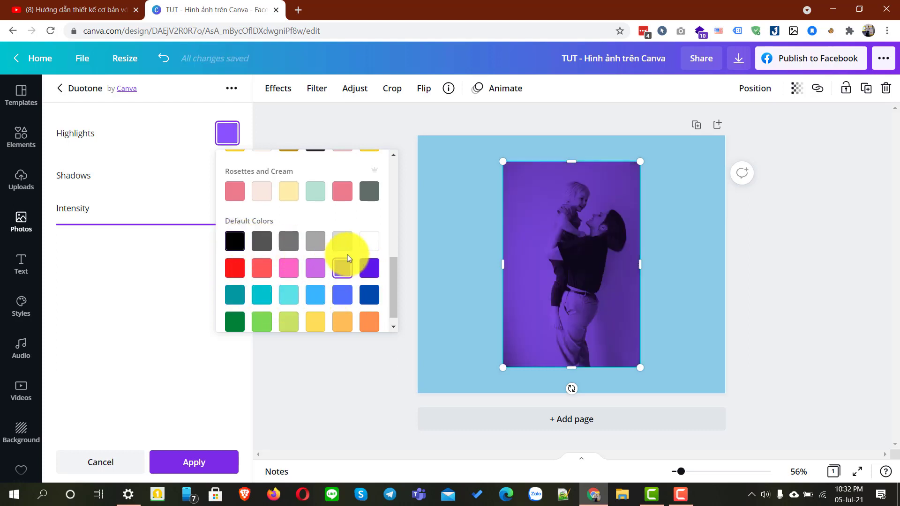
click(370, 242)
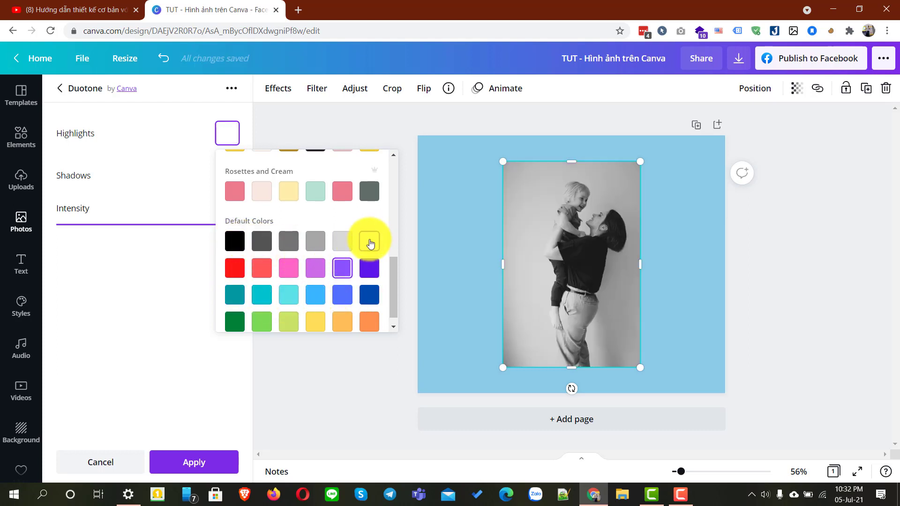
click(172, 276)
- Set the duotone intensity to 0.55 and apply the effect to the photo
click(227, 182)
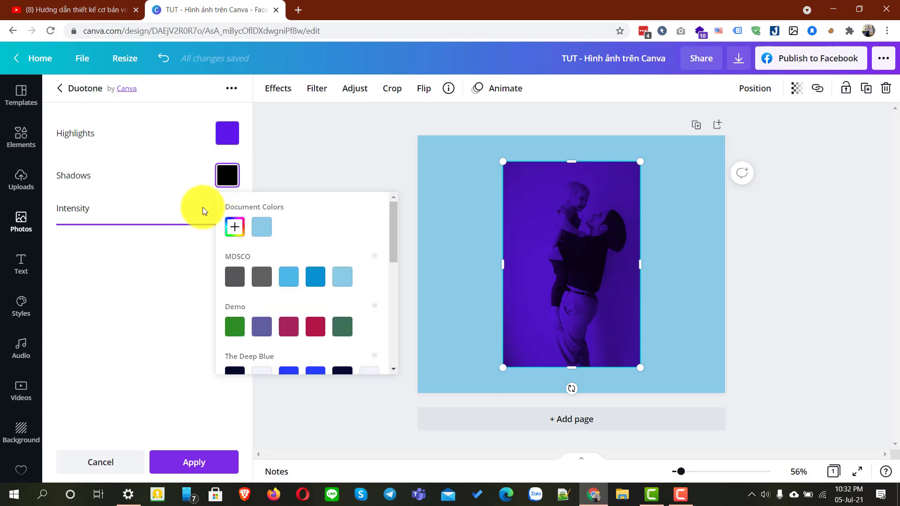
click(169, 250)
drag(234, 225, 154, 233)
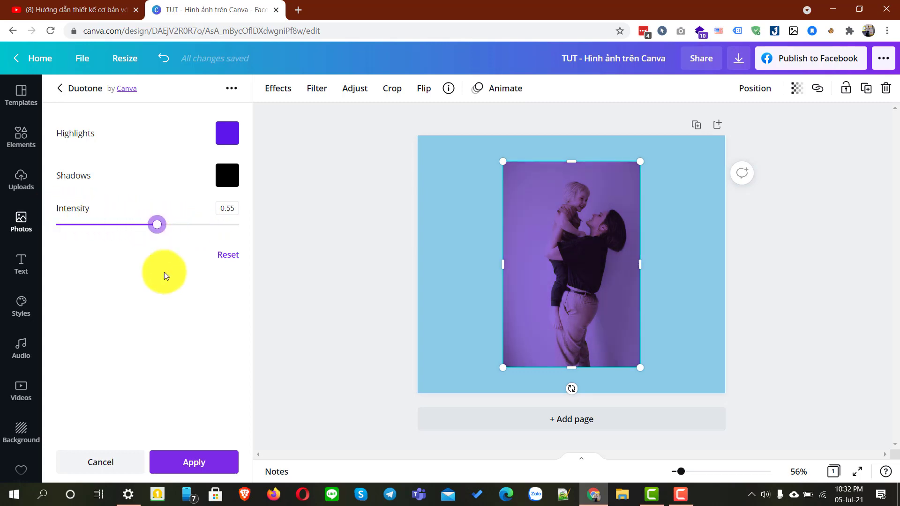
click(216, 465)
- Delete the duotone photo and place the trending portrait with hands on the cheeks and a denim vest
scroll(246, 306, down, 1)
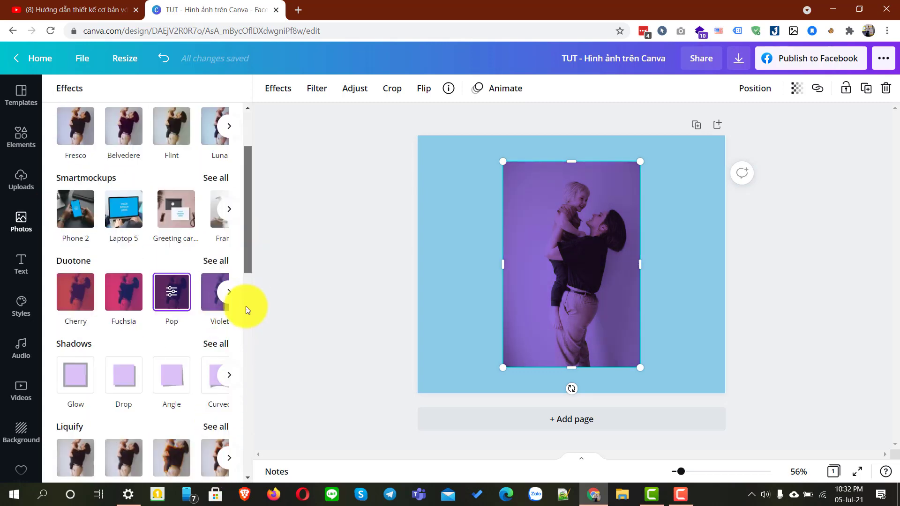
scroll(249, 384, down, 10)
scroll(246, 338, up, 12)
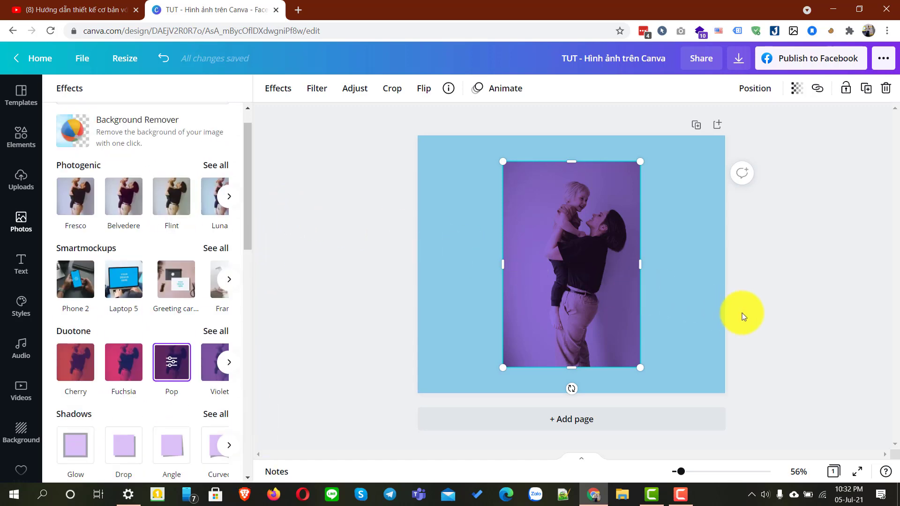
click(765, 317)
key(Delete)
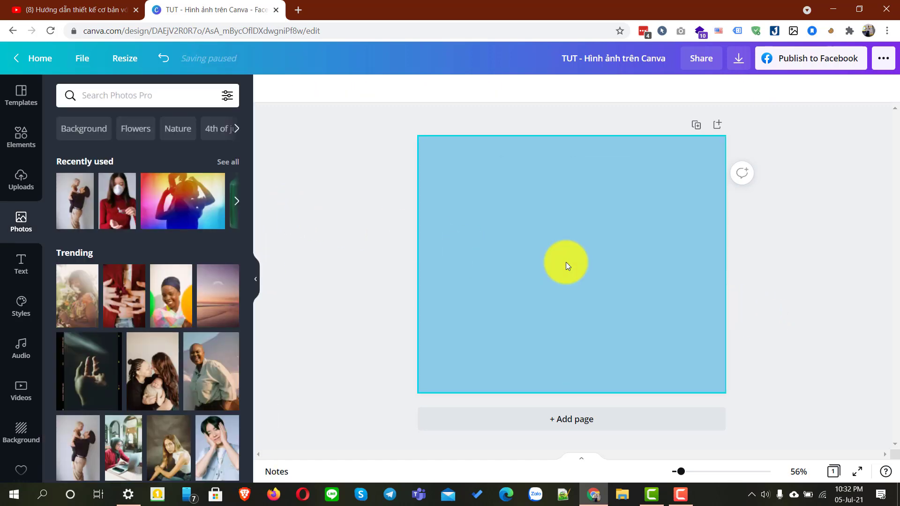
click(216, 453)
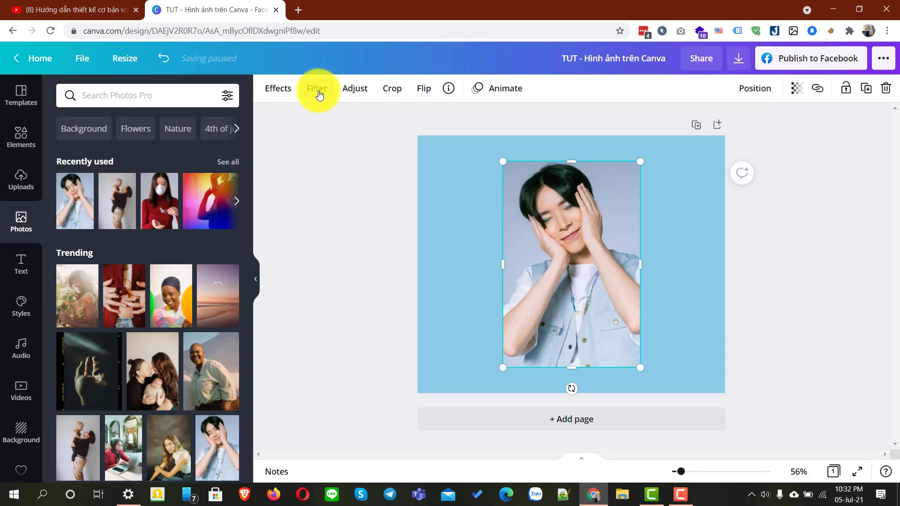
- Try the Epic, Festive, Summer, Cali, Whimsical and Dare filters on the portrait
click(318, 92)
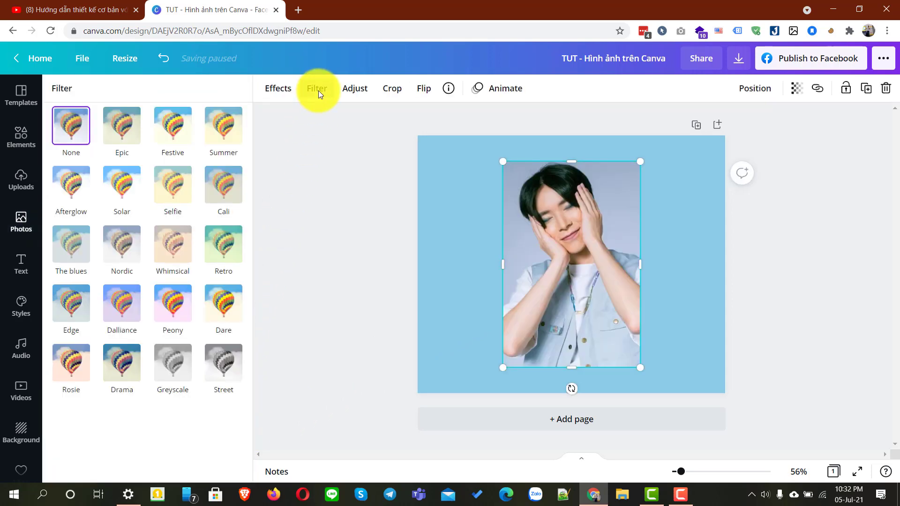
click(110, 130)
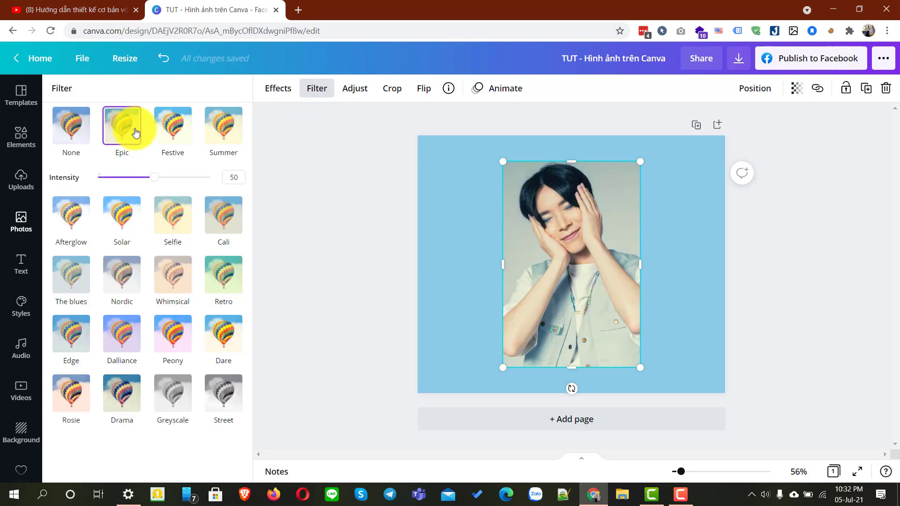
click(172, 126)
click(237, 141)
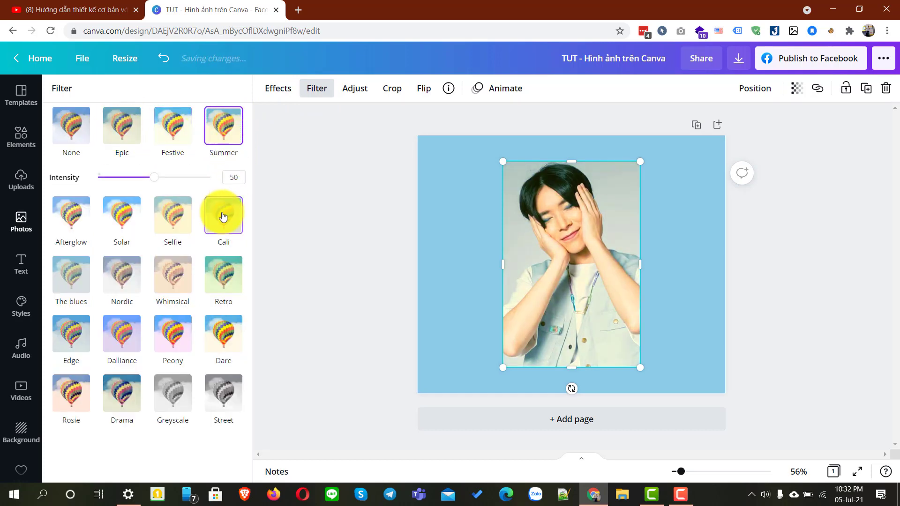
click(223, 215)
click(176, 279)
click(227, 326)
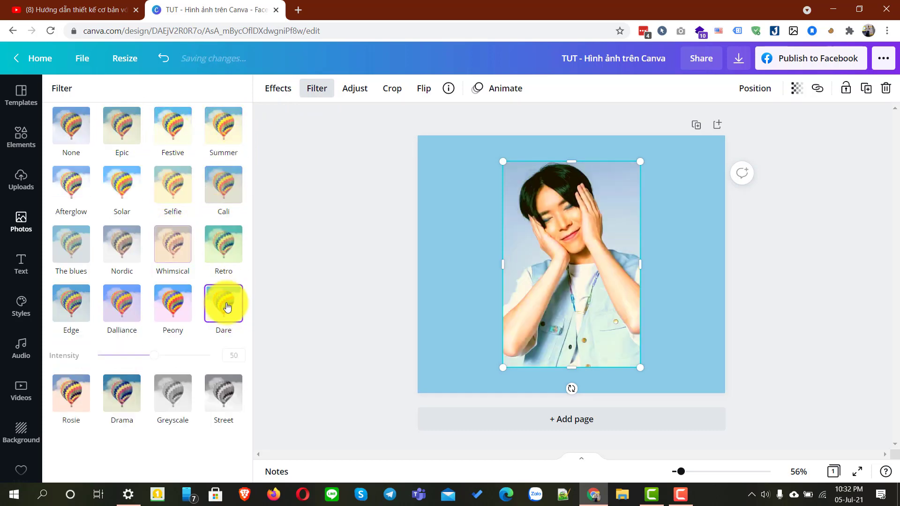
- Try the Retro filter at intensity 15 and the Drama filter at intensity 31 on the portrait
click(227, 245)
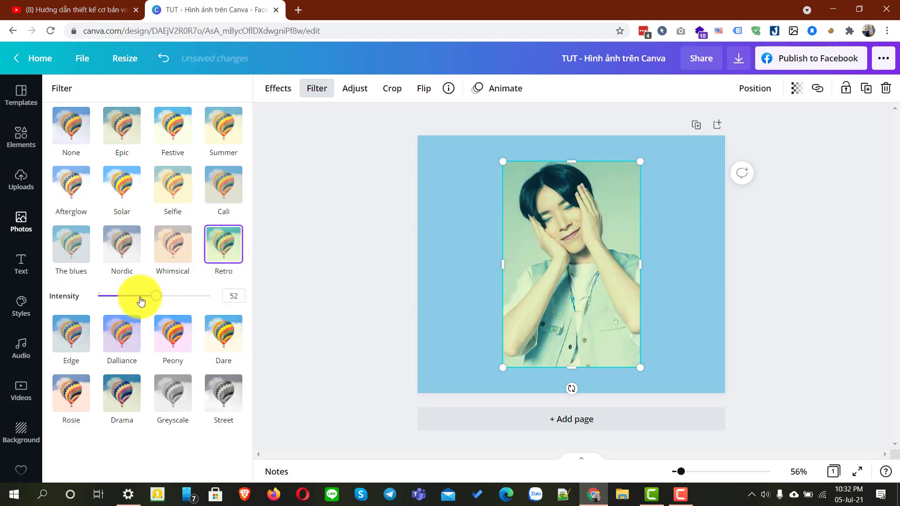
click(116, 298)
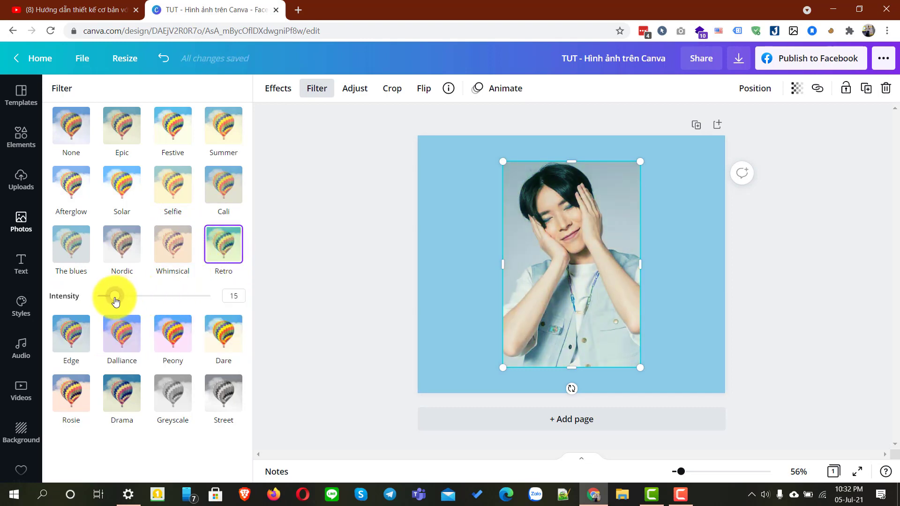
click(119, 406)
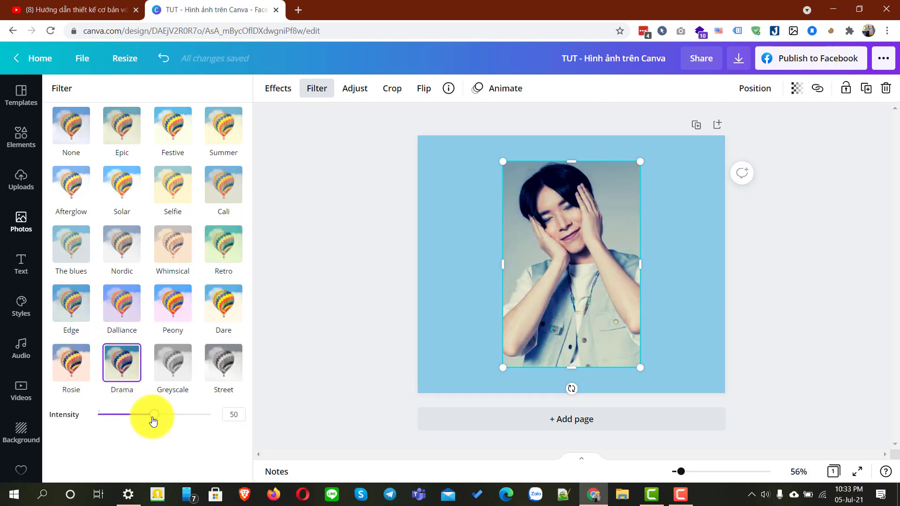
mouse_move(154, 421)
mouse_down()
mouse_move(116, 422)
mouse_move(200, 423)
mouse_move(140, 429)
mouse_up()
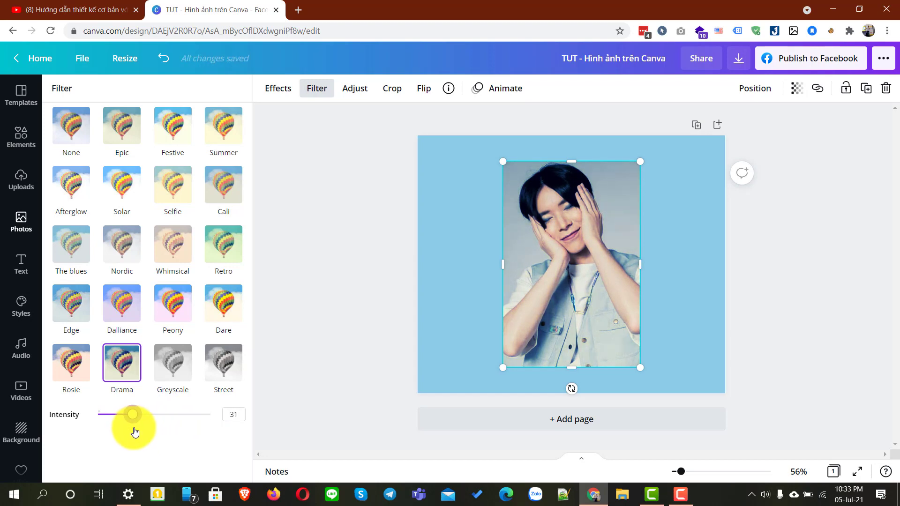
- Give the portrait the Edge filter at intensity 19 and close the filter options
click(71, 312)
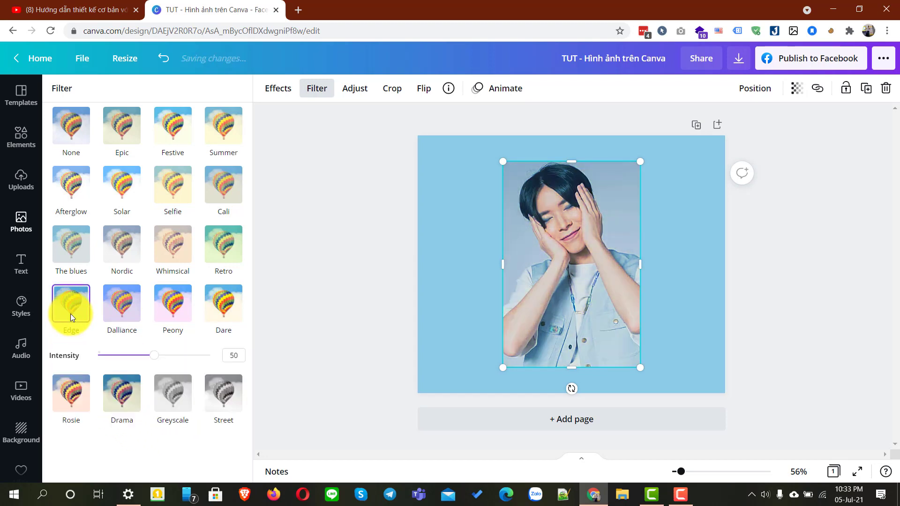
drag(154, 355, 119, 354)
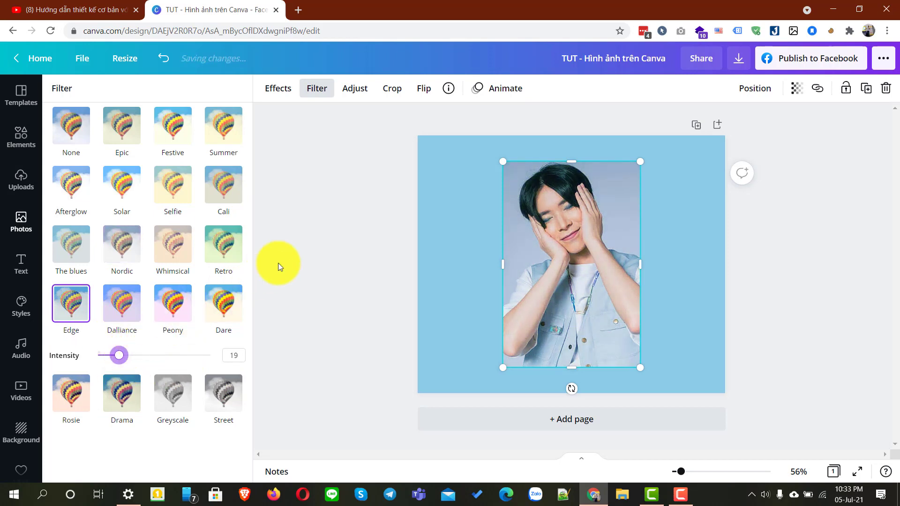
click(295, 256)
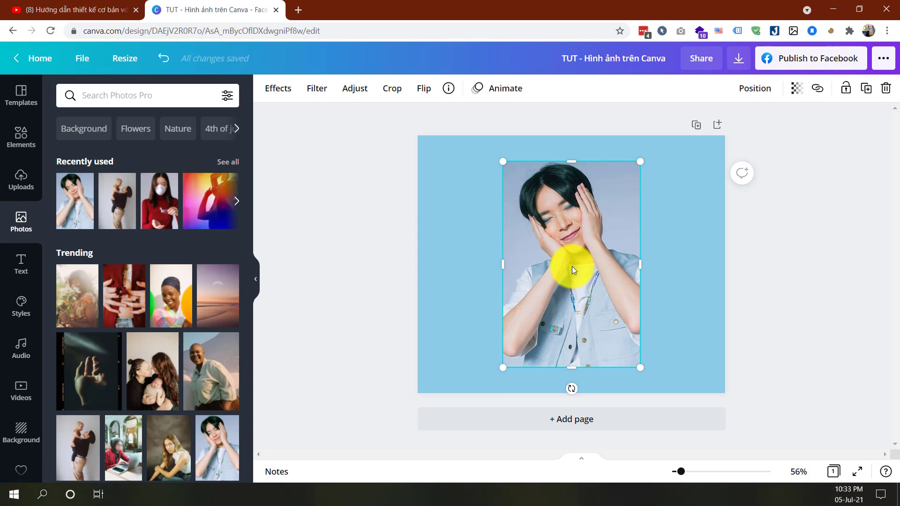
- Adjust the portrait's brightness to -35, contrast to -33 and saturation to -47
click(354, 95)
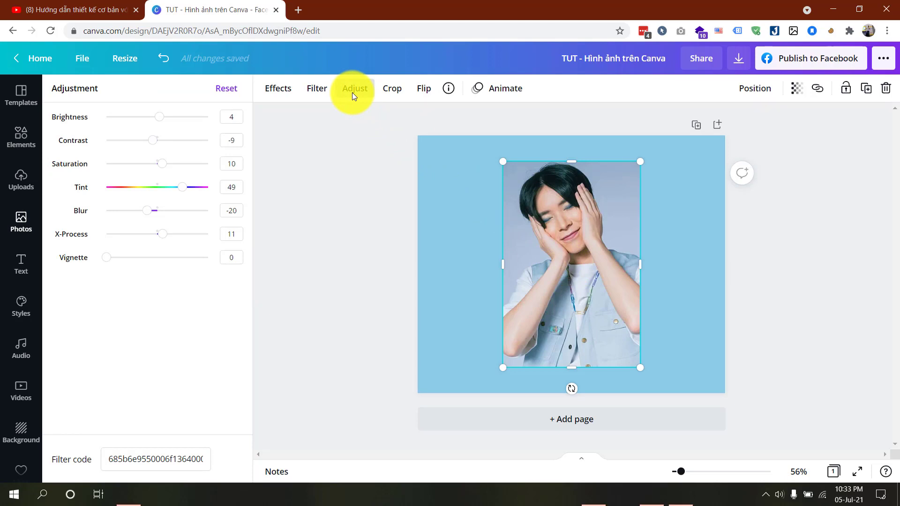
drag(160, 119, 140, 150)
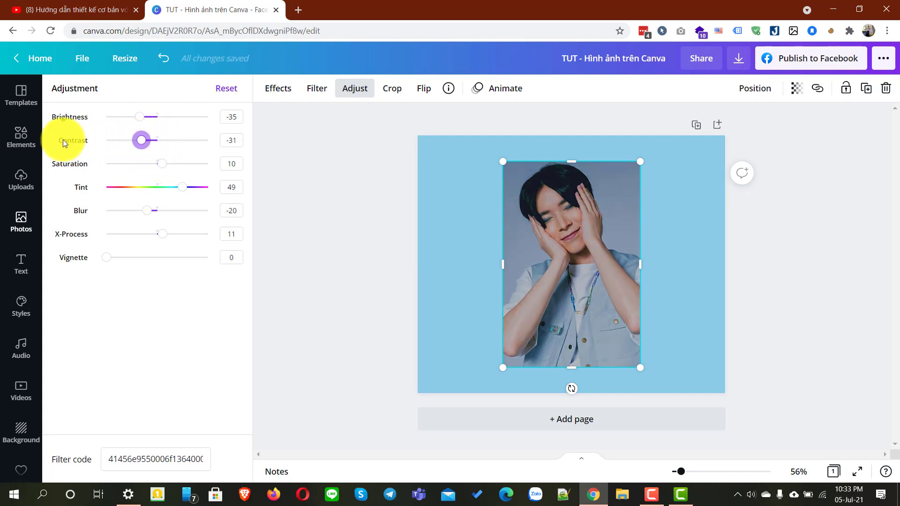
drag(140, 140, 139, 145)
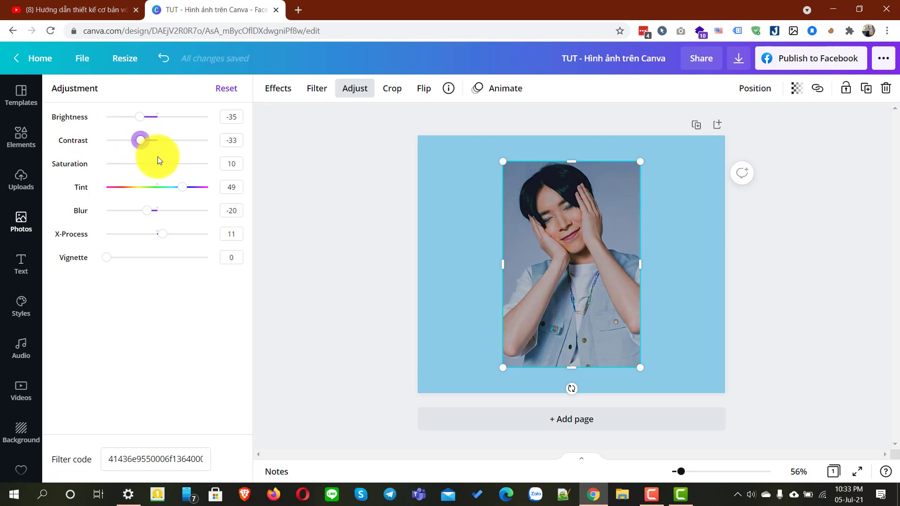
drag(164, 164, 134, 168)
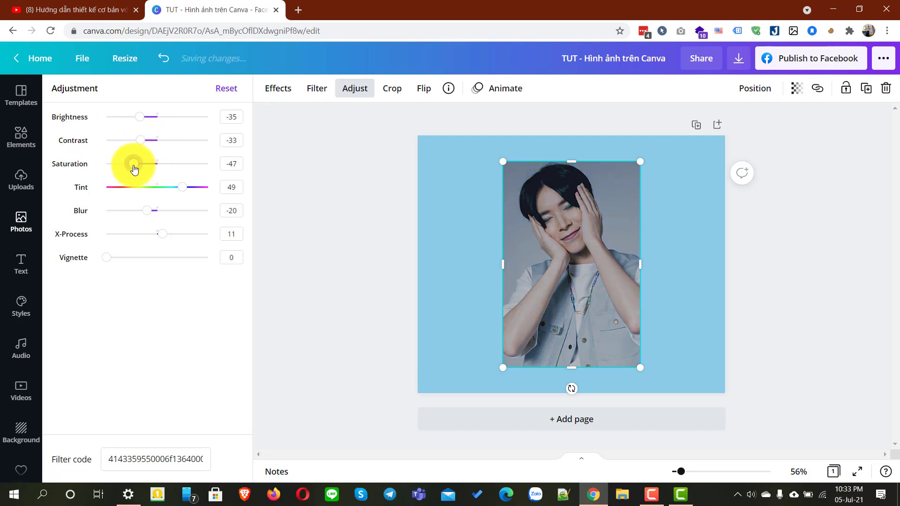
- Set the portrait's tint to -16 and blur to 10, lower its X-Process, add a strong vignette and close the adjustments
drag(183, 192, 172, 215)
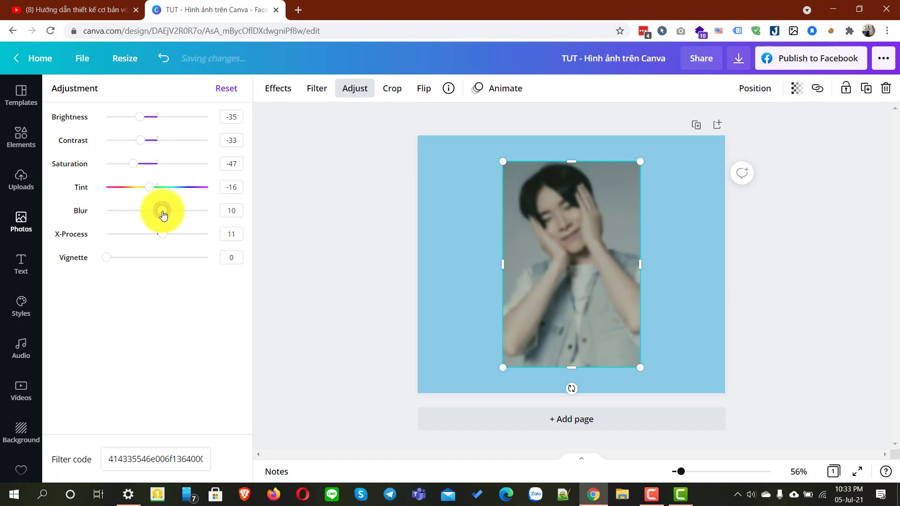
drag(163, 235, 144, 234)
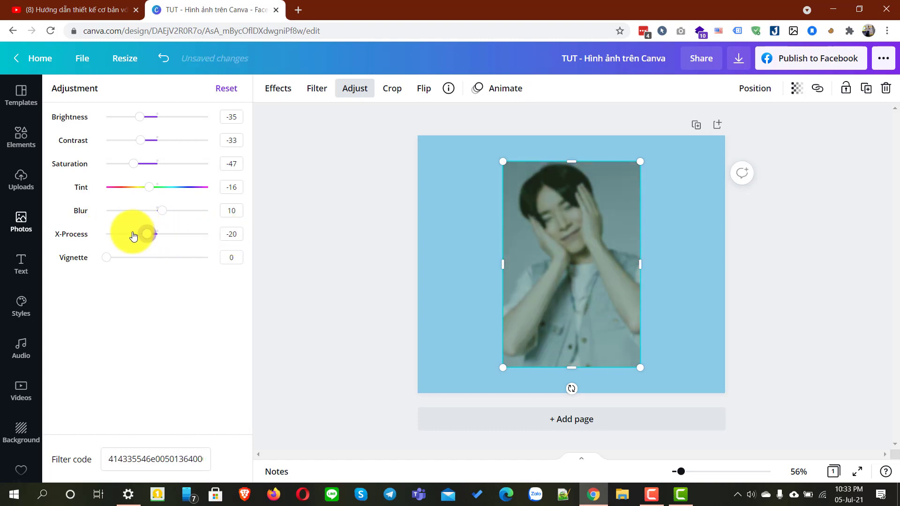
drag(105, 263, 184, 260)
click(320, 215)
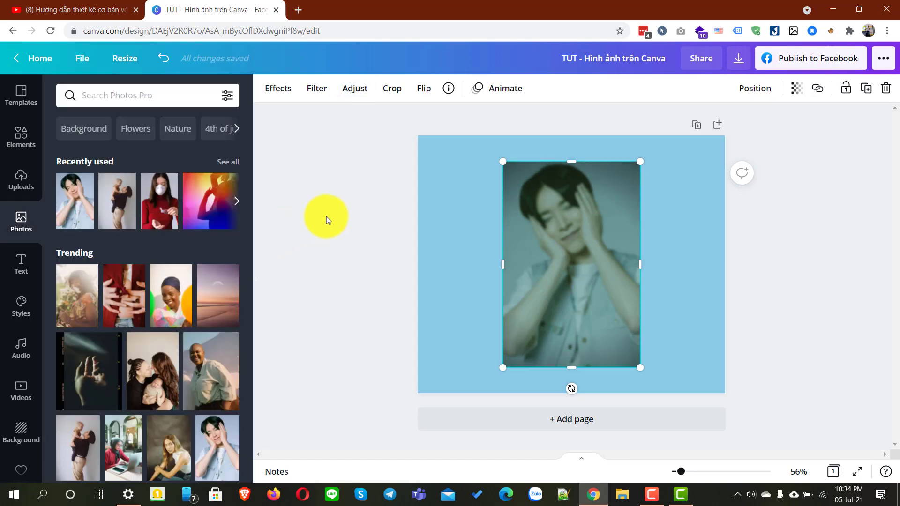
- Delete the adjusted portrait and place the trending photo of the woman in a colourful jacket and pink leggings
key(Delete)
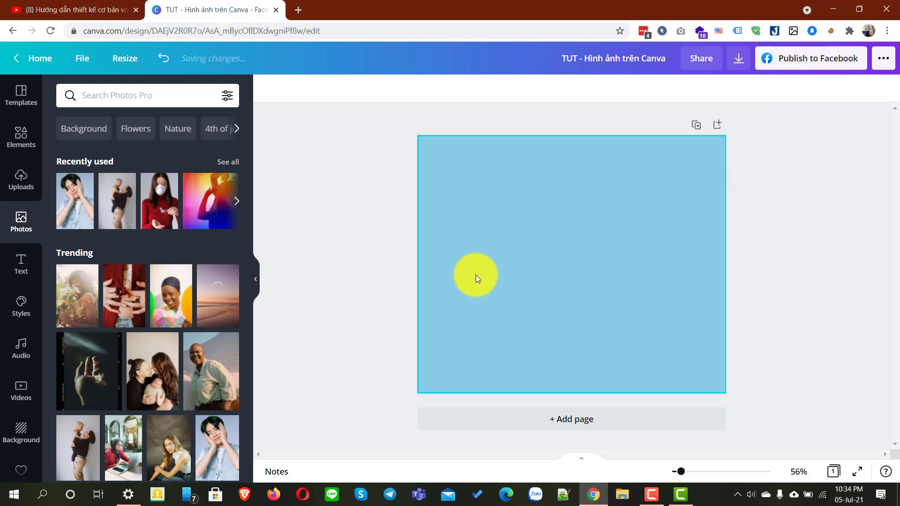
scroll(230, 298, down, 6)
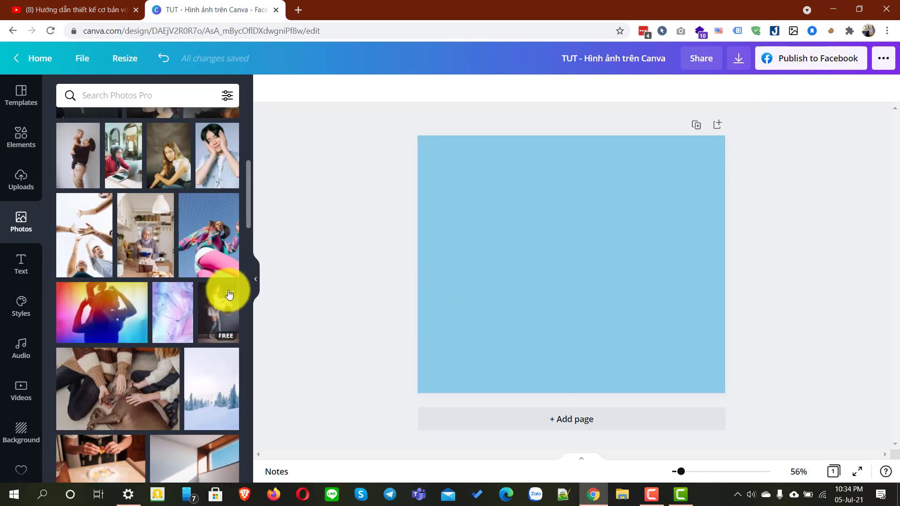
click(212, 245)
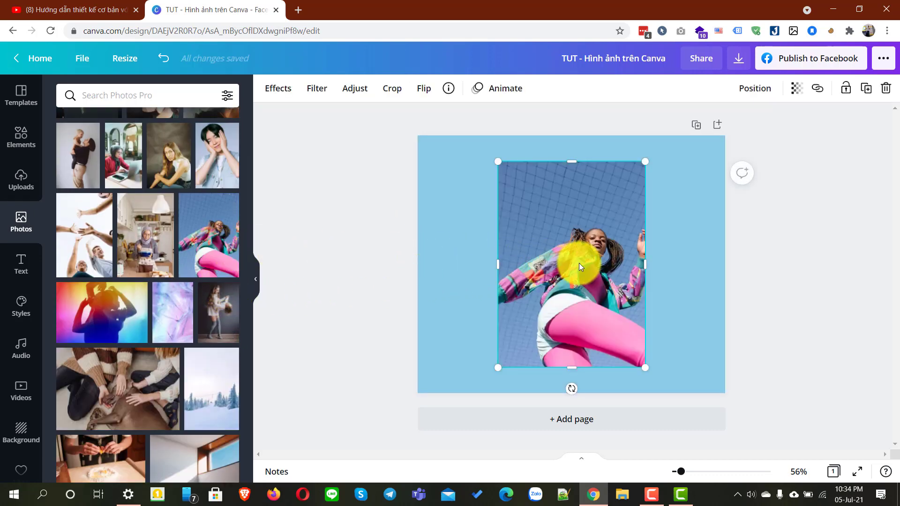
- Try the page alignments on the photo, including top, bottom, right and center, and finish with left and middle
click(752, 91)
click(694, 174)
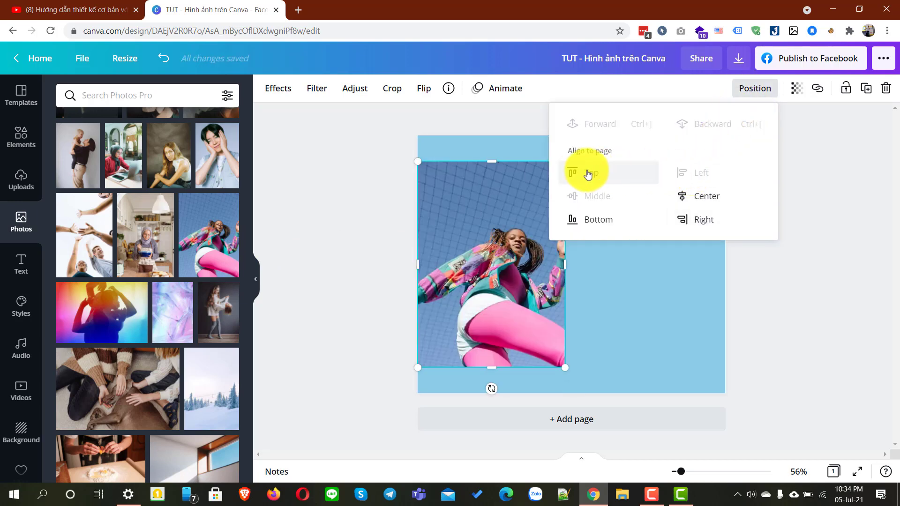
click(588, 172)
click(592, 220)
click(689, 220)
click(701, 197)
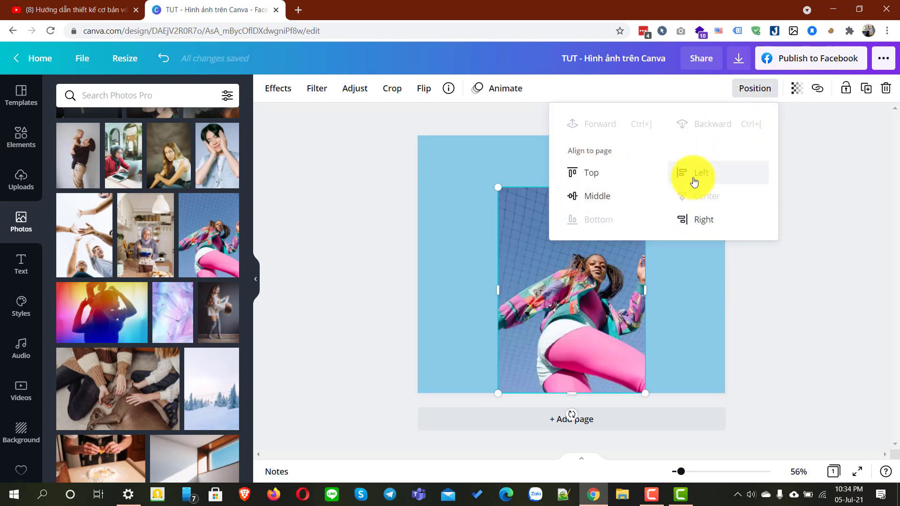
click(694, 173)
click(607, 197)
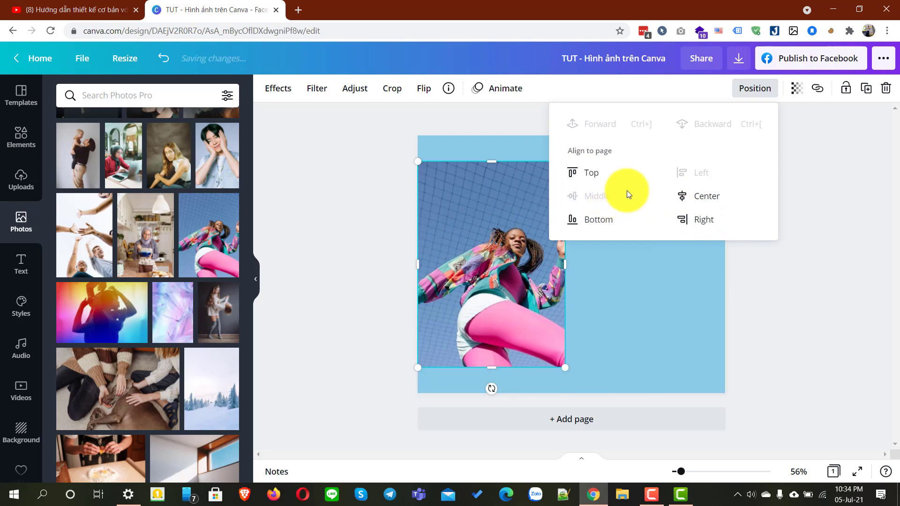
- Make the photo slightly transparent and move it away from the page's left edge towards the centre
click(797, 88)
mouse_move(757, 124)
mouse_down()
mouse_move(681, 133)
mouse_move(744, 126)
mouse_up()
click(761, 150)
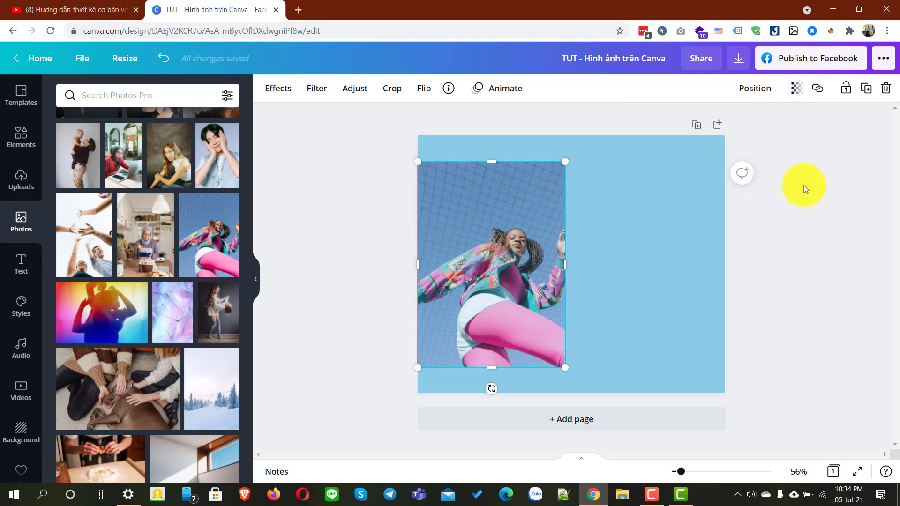
drag(532, 237, 602, 236)
- Try the Photo Flow, Fade, Tumble, Rise, Pan, Photo Rise and Breathe animations on the photo and reset it to None
click(506, 93)
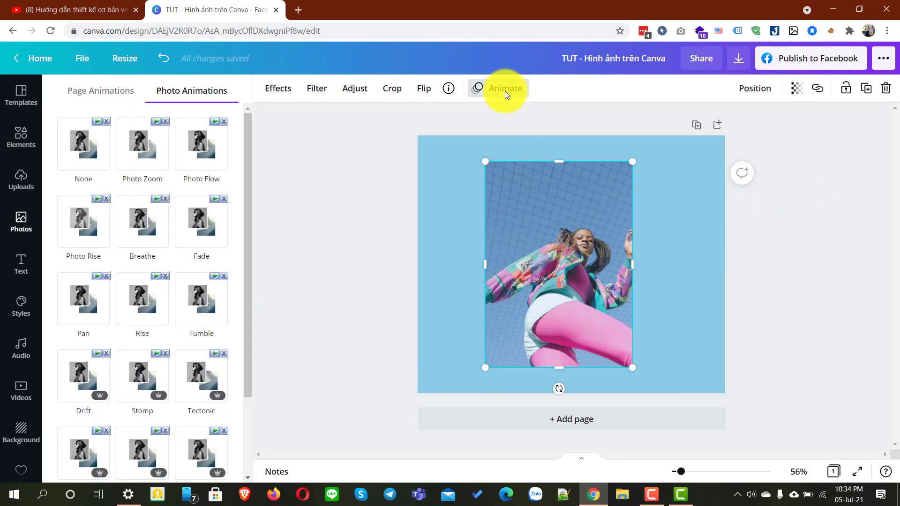
click(203, 159)
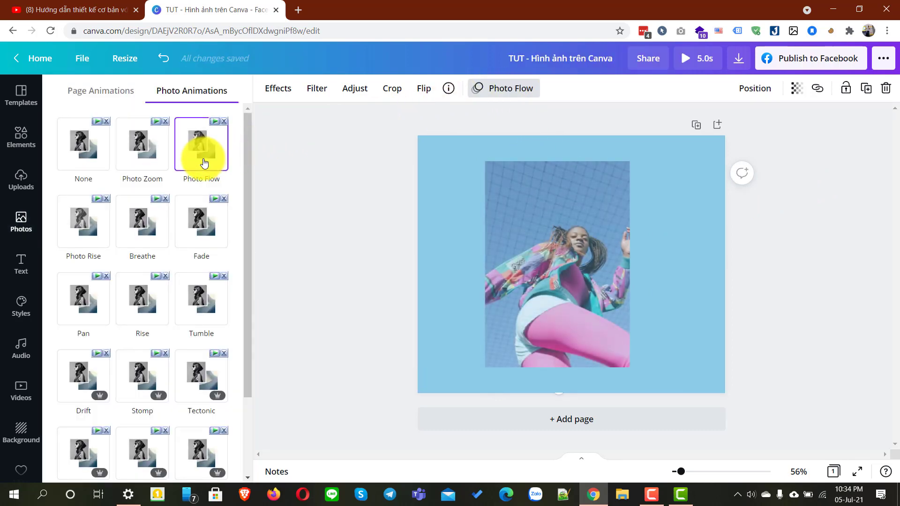
click(193, 238)
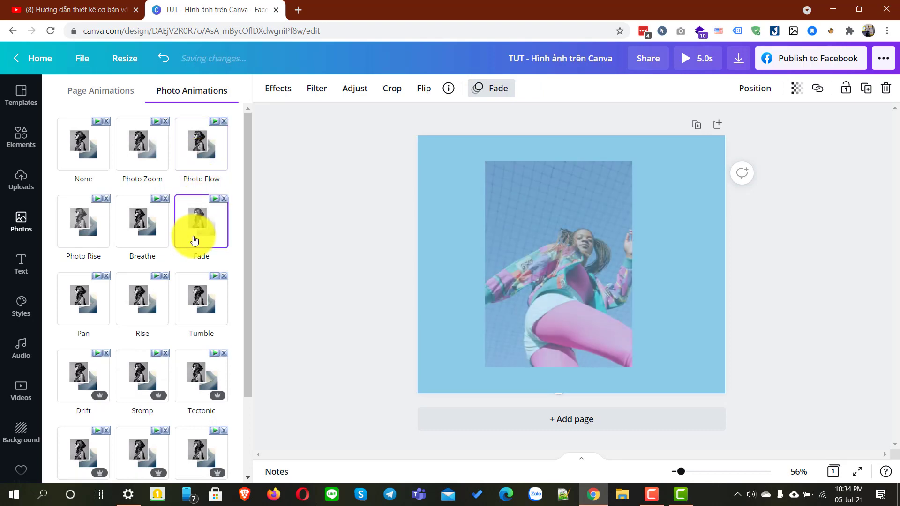
click(196, 301)
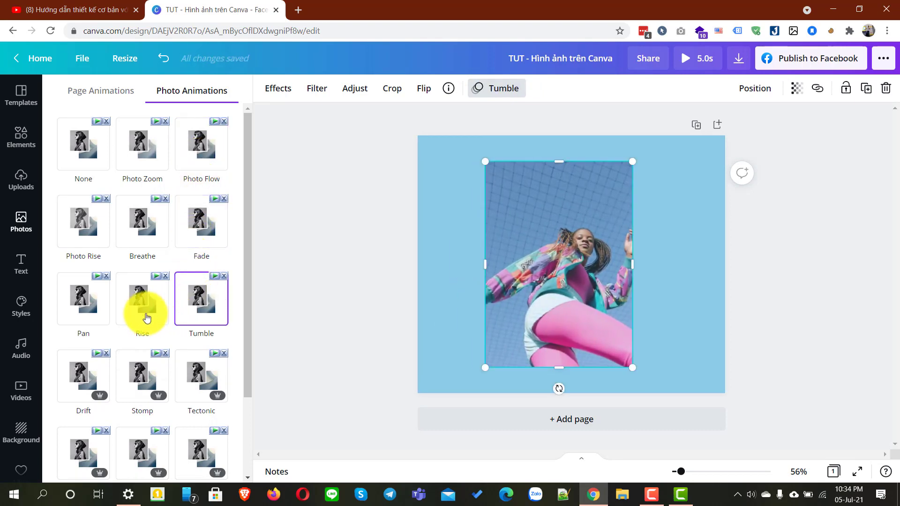
click(145, 319)
click(89, 312)
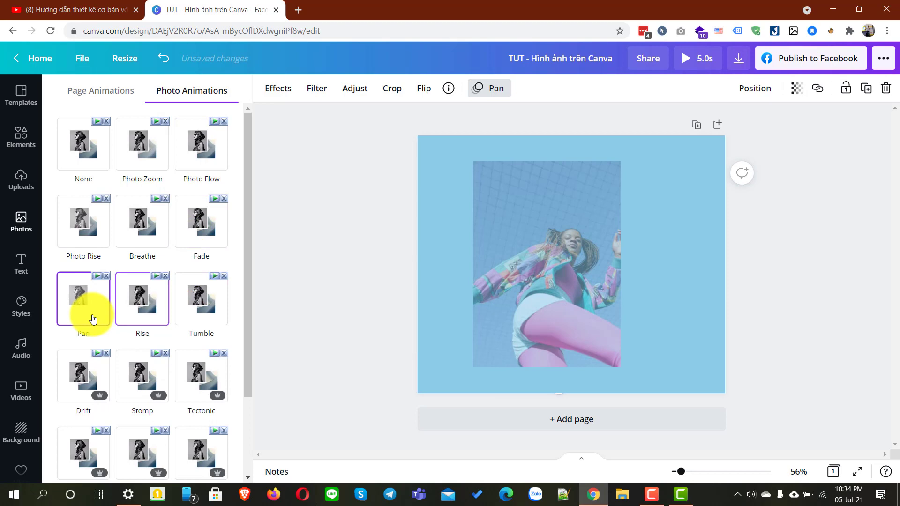
click(78, 216)
click(141, 238)
click(202, 230)
click(77, 146)
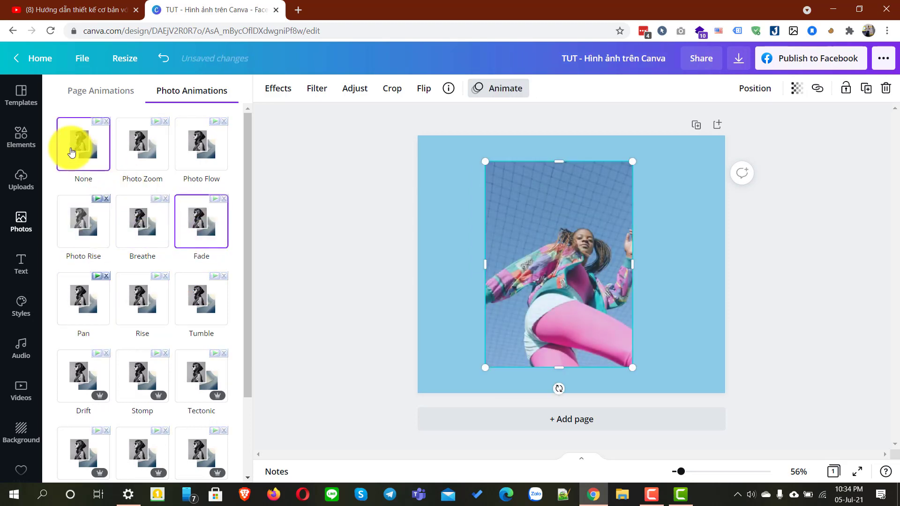
- Try the Neon, Pop, Baseline and Scrapbook animations on the photo
scroll(84, 173, down, 1)
scroll(84, 170, down, 3)
click(191, 353)
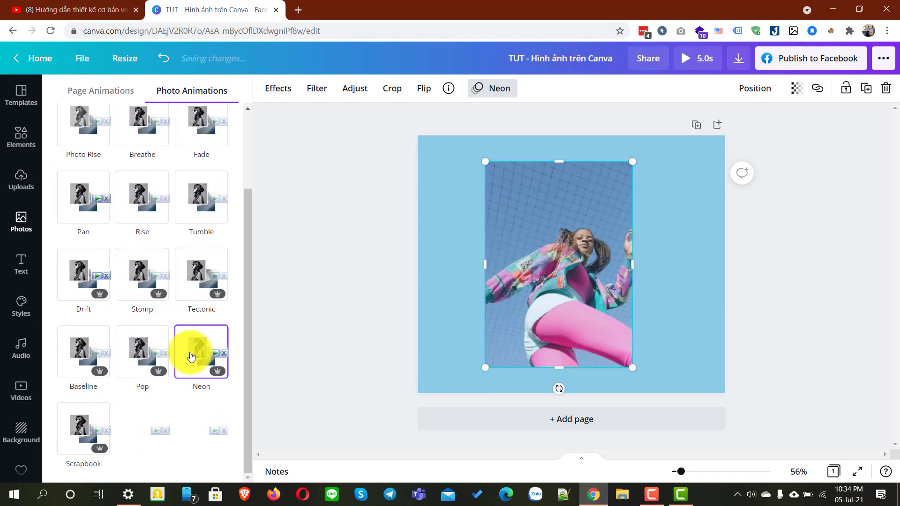
scroll(191, 354, up, 3)
scroll(191, 356, down, 3)
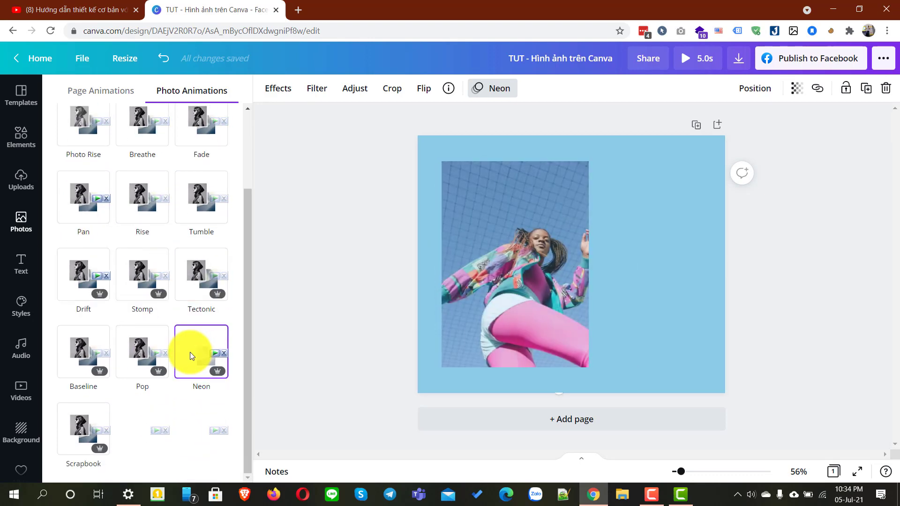
scroll(191, 356, up, 3)
scroll(191, 358, down, 3)
click(136, 363)
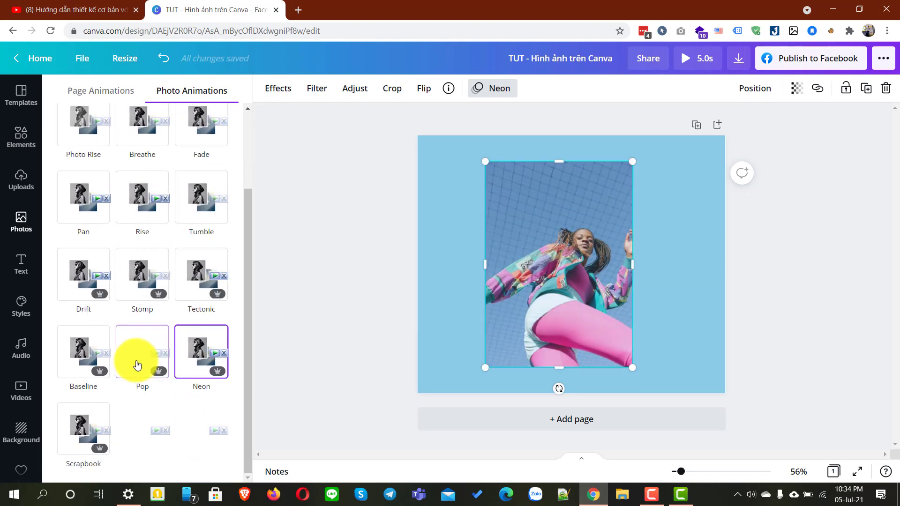
click(81, 356)
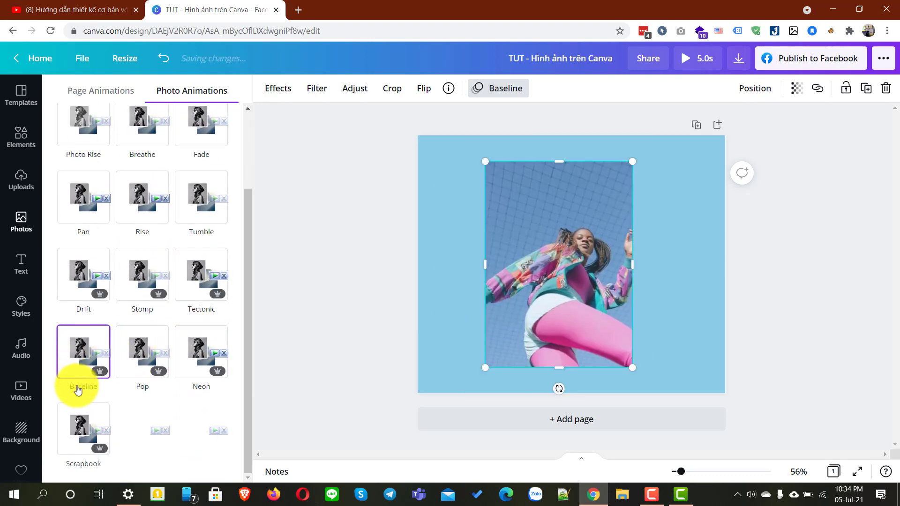
click(77, 437)
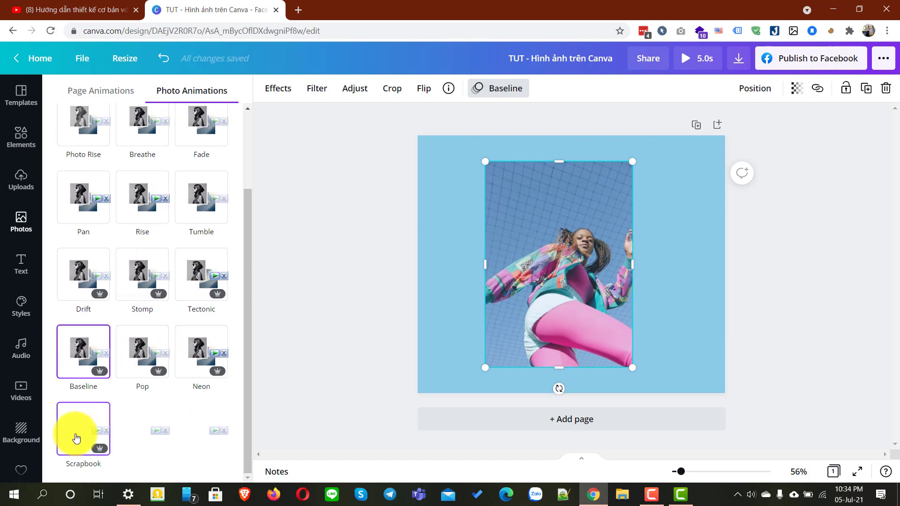
click(67, 353)
- Try the Drift, Rise and Pan animations, give the photo the Tumble animation and close the animation options
click(71, 283)
click(138, 217)
click(94, 221)
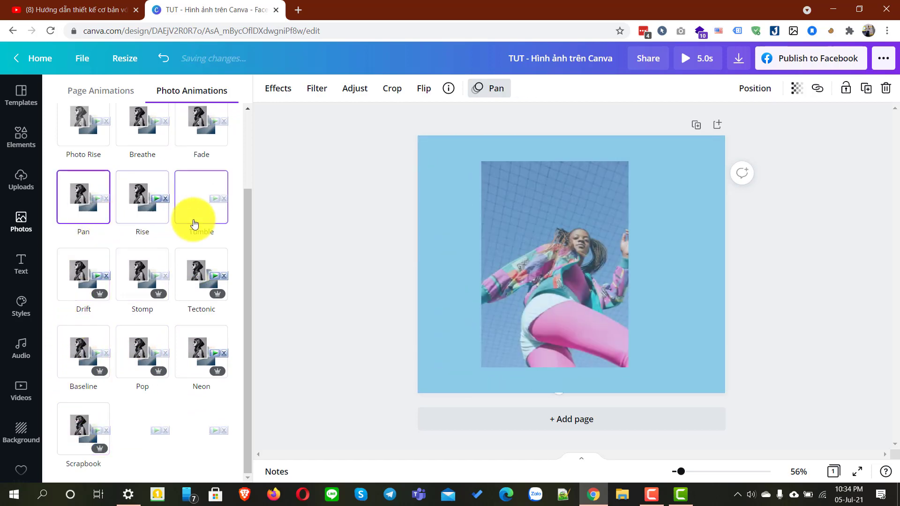
click(195, 223)
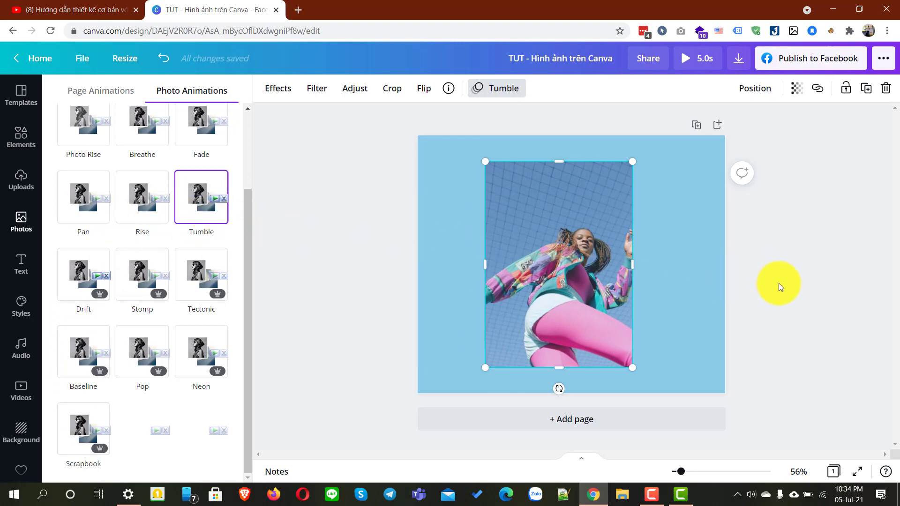
click(734, 300)
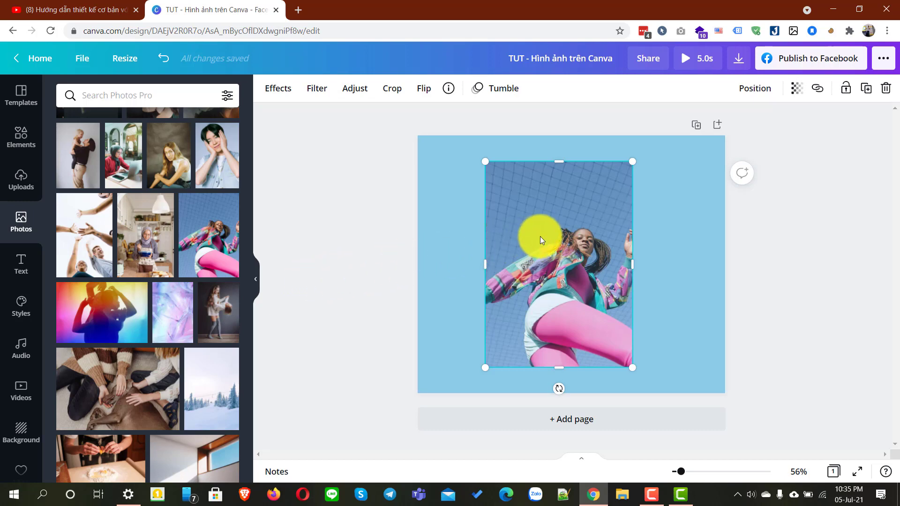
- Delete the animated photo and place the photo of the woman swinging a child against a dark wall
mouse_move(540, 238)
mouse_down()
mouse_move(496, 239)
mouse_move(568, 239)
mouse_move(524, 223)
mouse_move(533, 241)
mouse_move(539, 236)
mouse_up()
key(Delete)
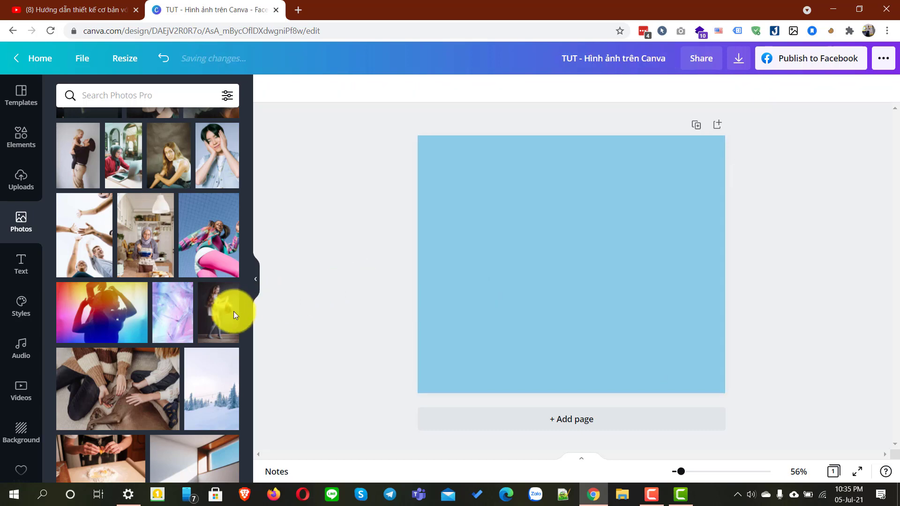
click(228, 318)
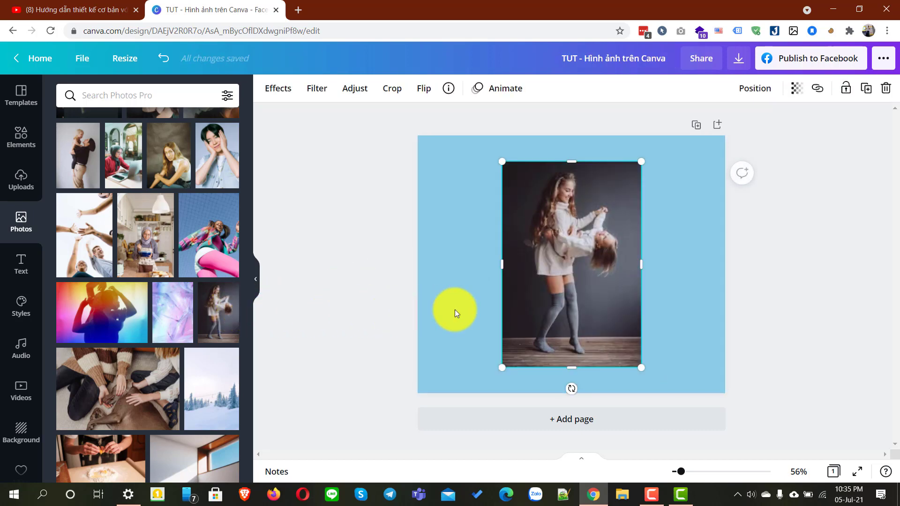
mouse_move(563, 311)
mouse_down()
mouse_move(549, 333)
mouse_move(565, 301)
mouse_move(553, 316)
mouse_move(560, 310)
mouse_up()
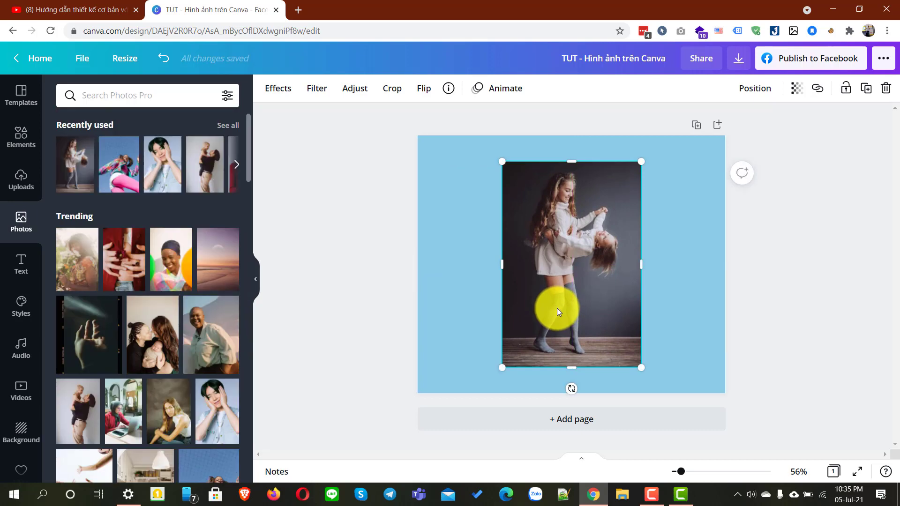
- Browse the photo library, filter it to Pro photos only and look through the filtered selection
drag(246, 162, 245, 131)
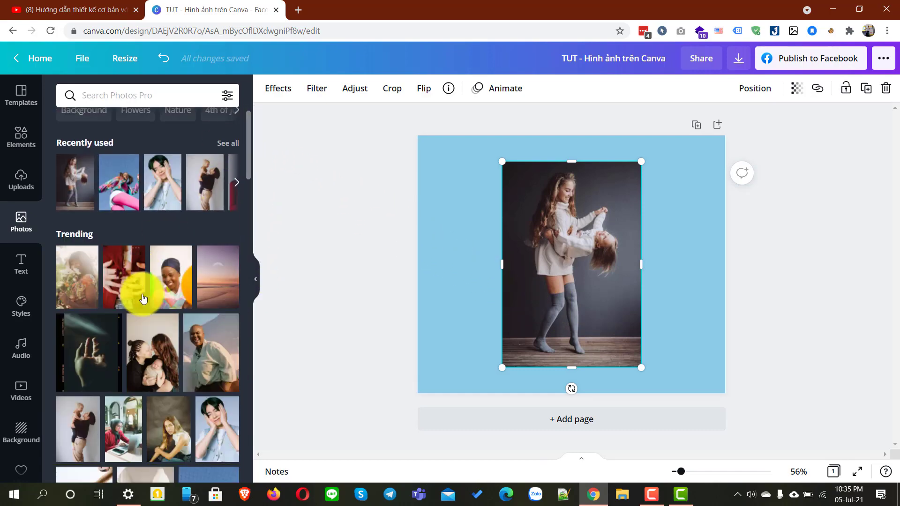
scroll(143, 299, down, 10)
scroll(143, 299, down, 10)
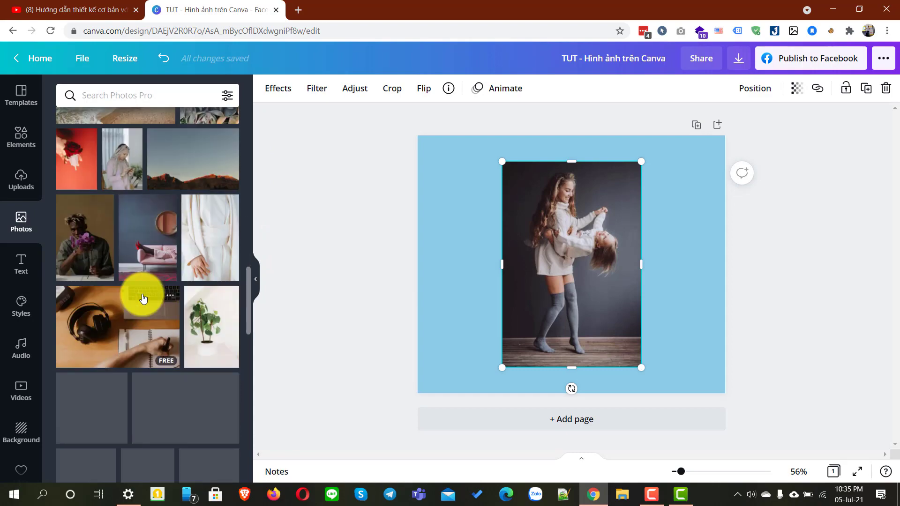
scroll(142, 298, down, 5)
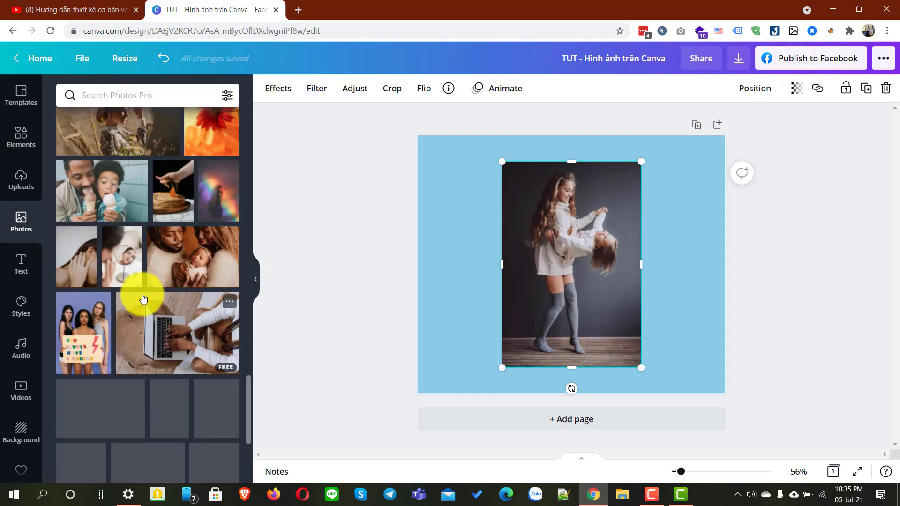
click(226, 95)
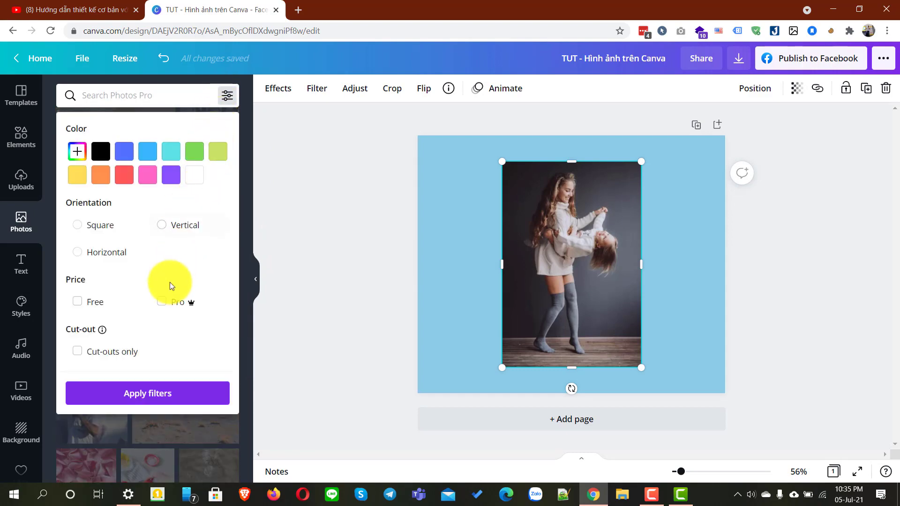
click(166, 304)
click(151, 390)
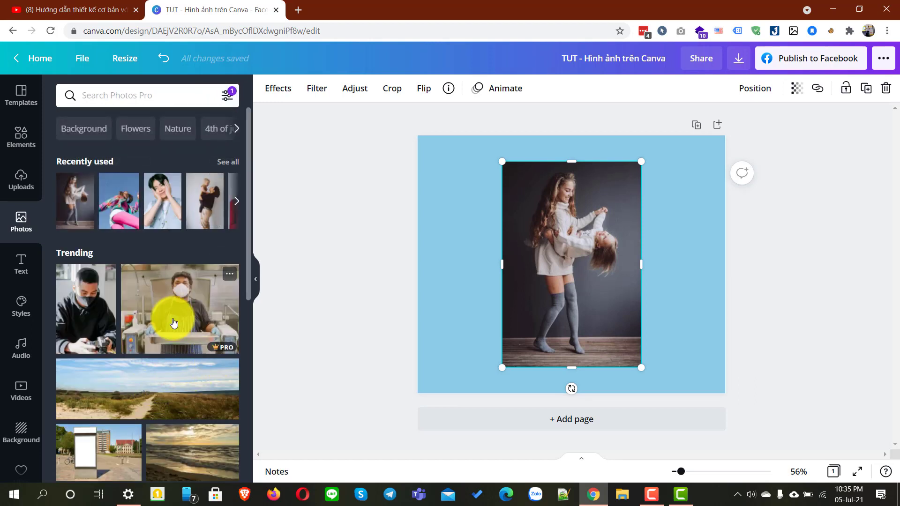
scroll(187, 341, down, 7)
scroll(187, 340, up, 6)
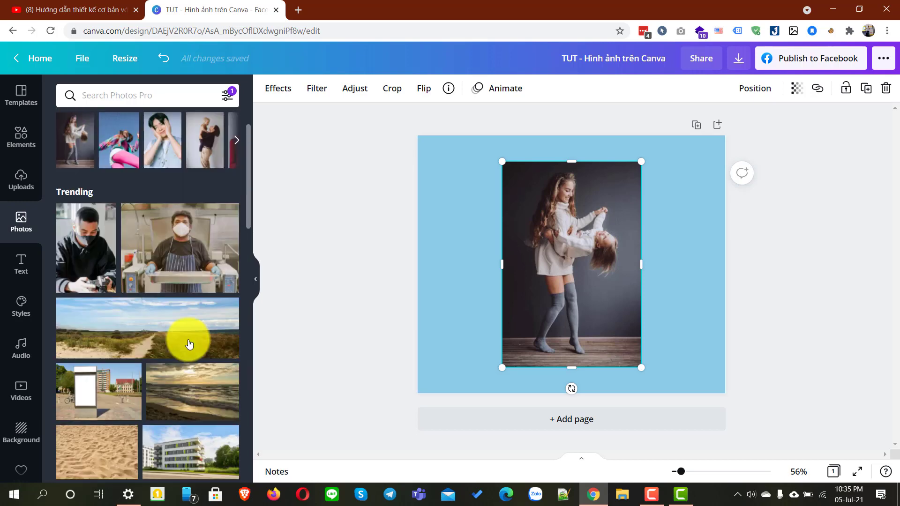
scroll(189, 344, up, 1)
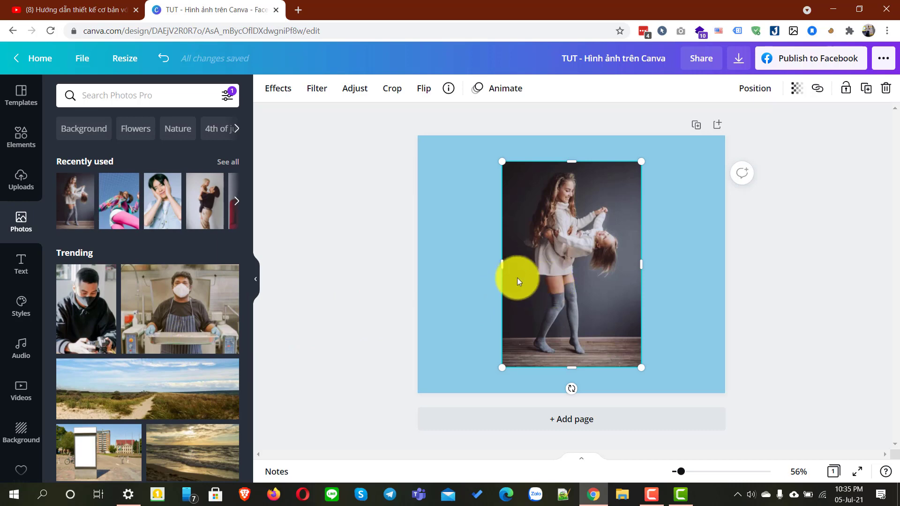
- Delete the photo from the page and show the media upload sources, cancelling the device file selection
key(Delete)
click(35, 180)
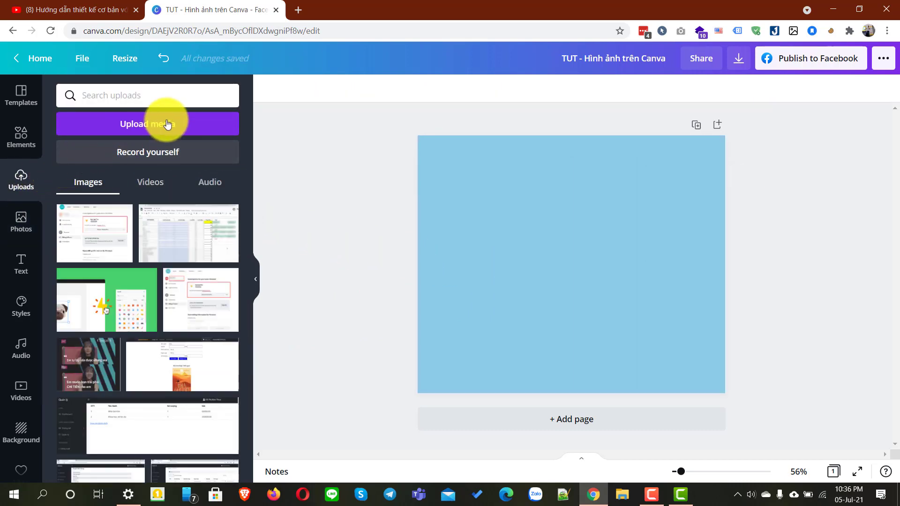
click(167, 124)
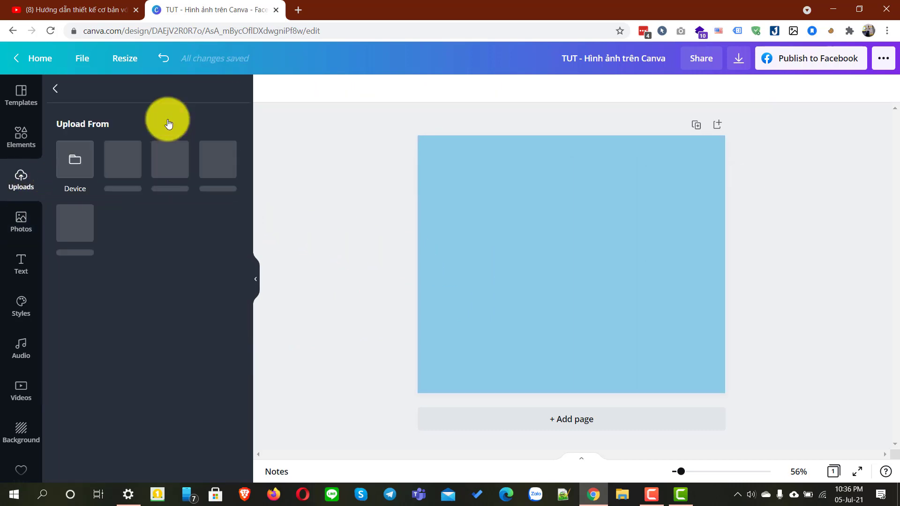
click(62, 168)
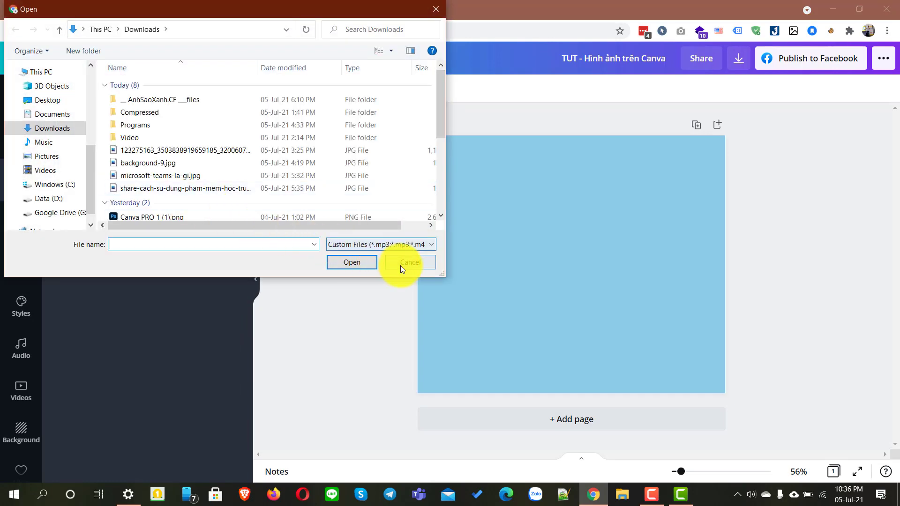
click(401, 264)
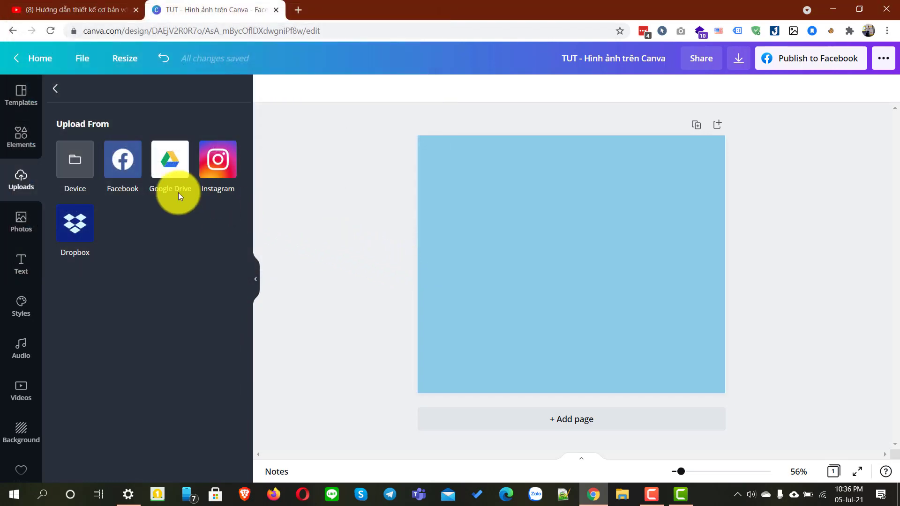
- Upload the image background-9.jpg from the device's Downloads folder
click(74, 158)
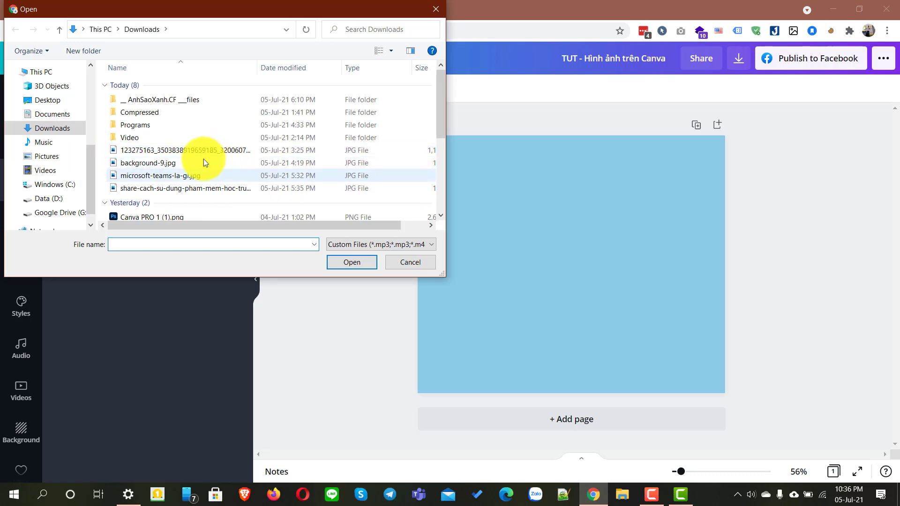
click(168, 167)
double_click(169, 167)
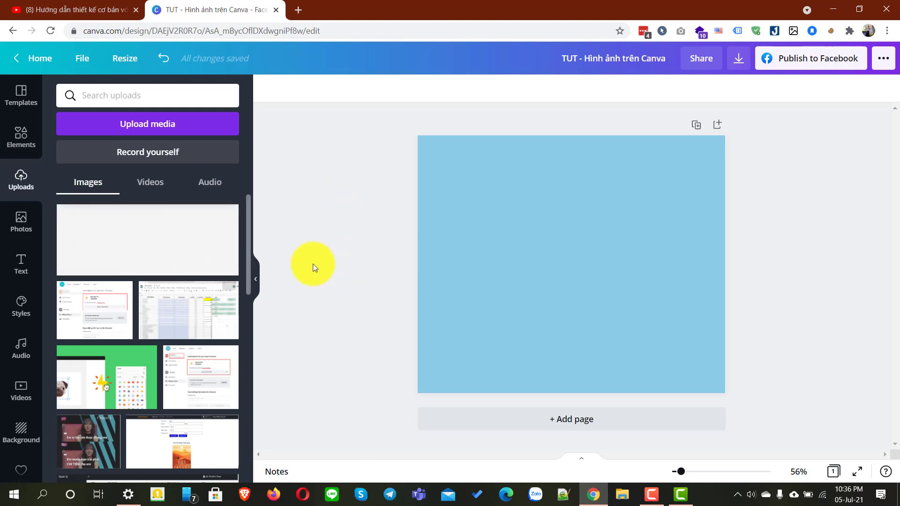
- Place the newly uploaded light grey image on the page and delete it again
click(153, 261)
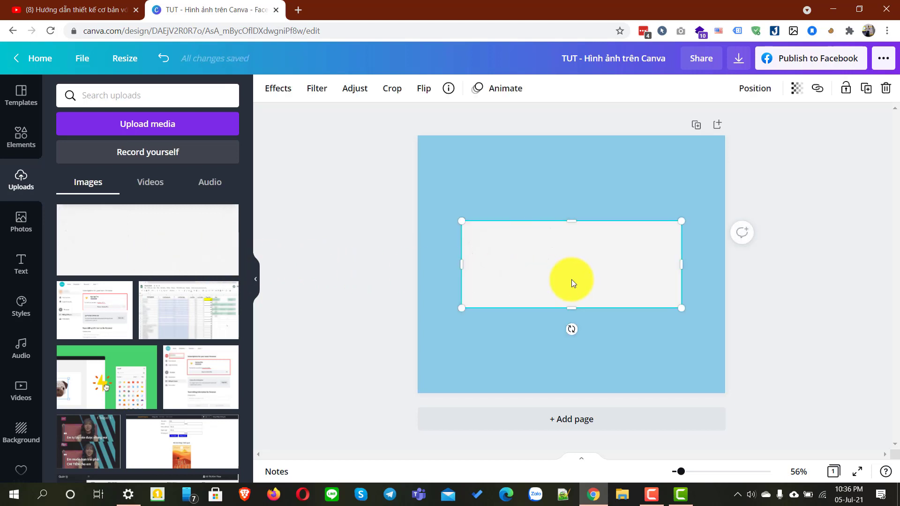
key(Delete)
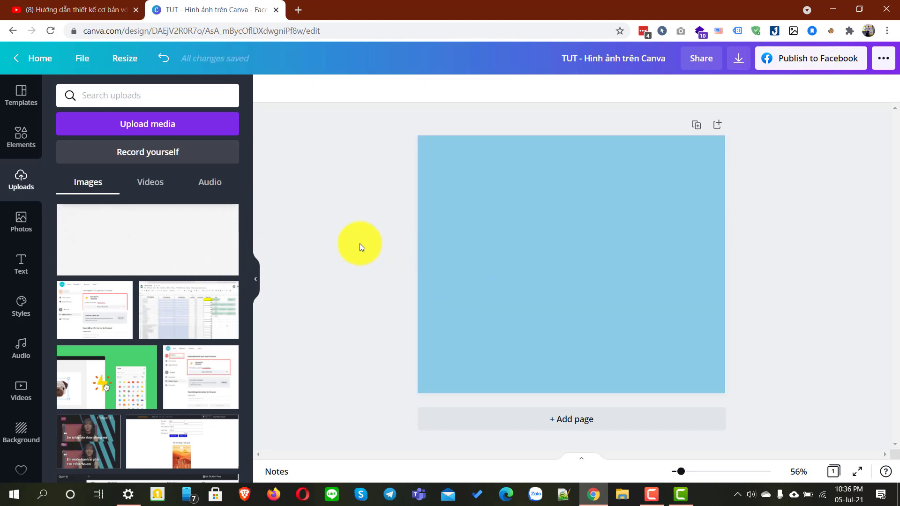